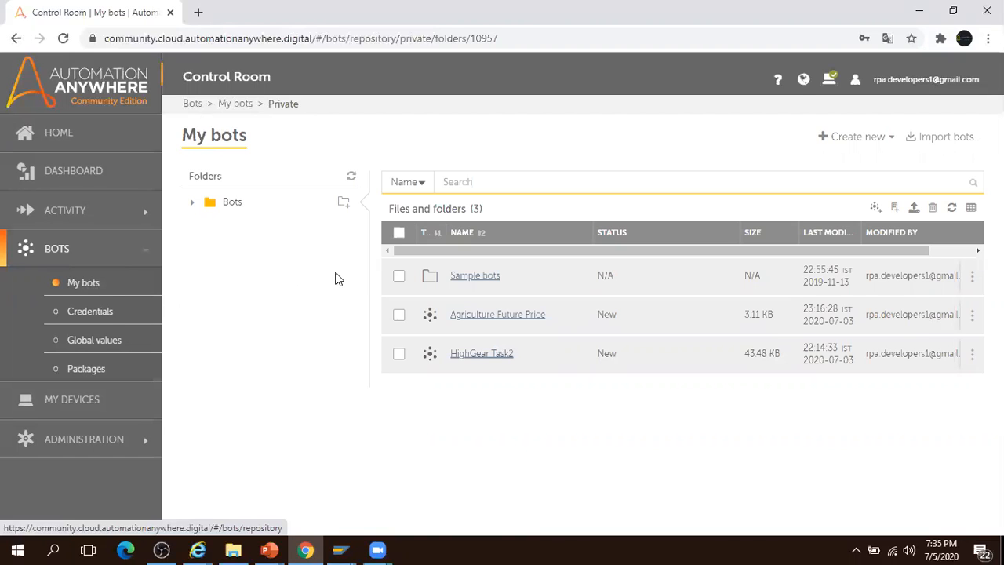
- Create a task bot named 'Demo Of A2019 Recorder' and open it in the flow editor
left_click(891, 142)
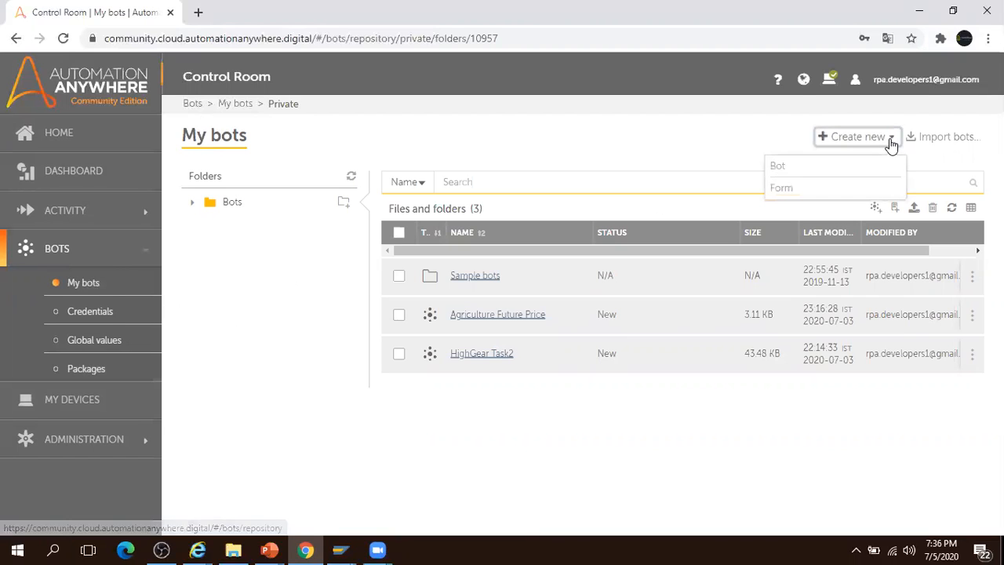
left_click(797, 168)
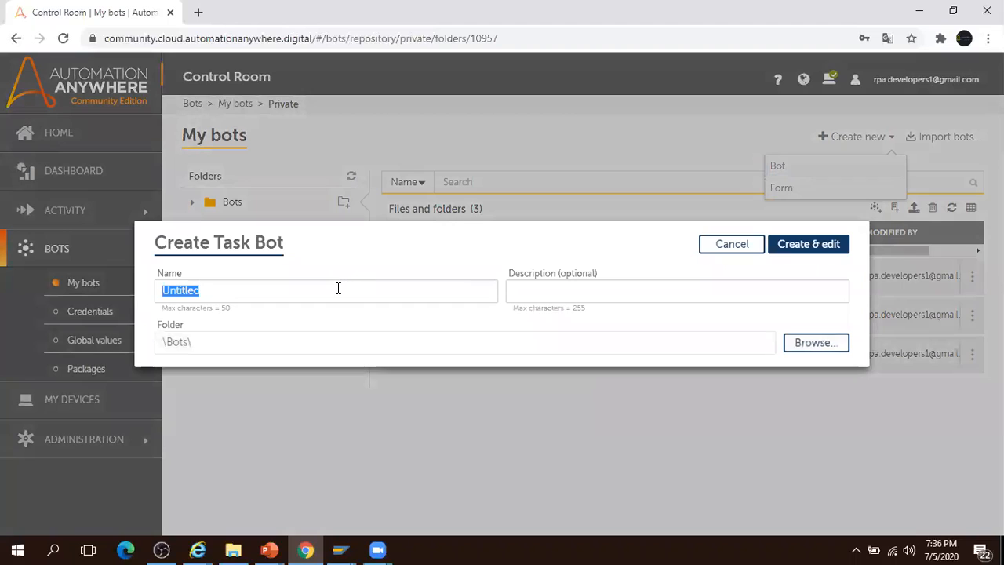
type("De")
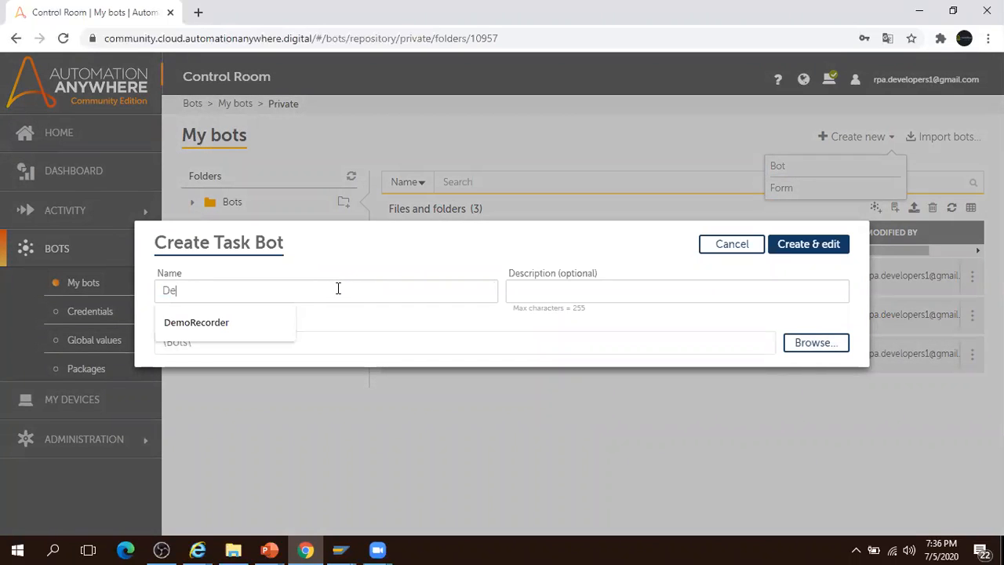
type("mo Of")
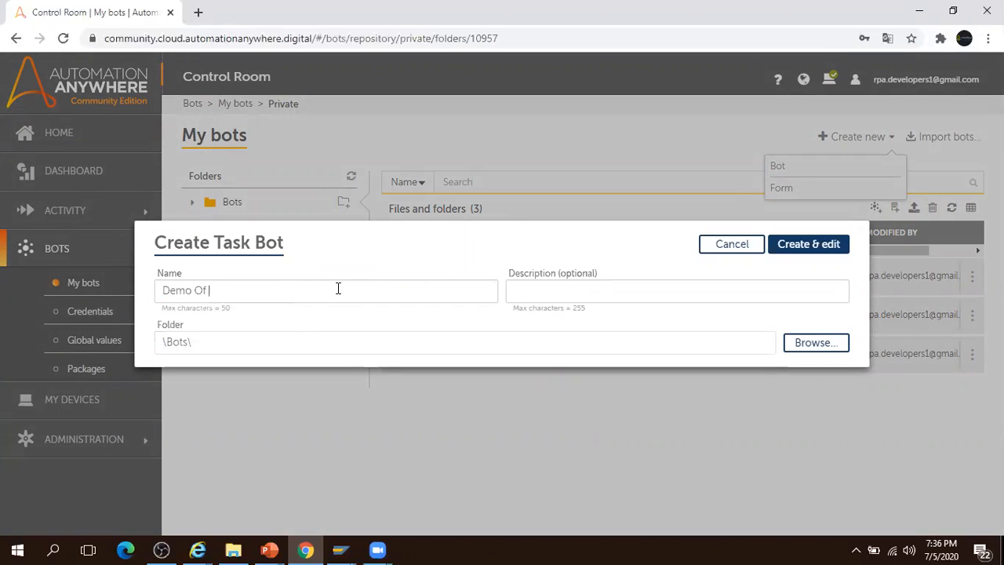
type(" A2019 Recorder")
left_click(805, 245)
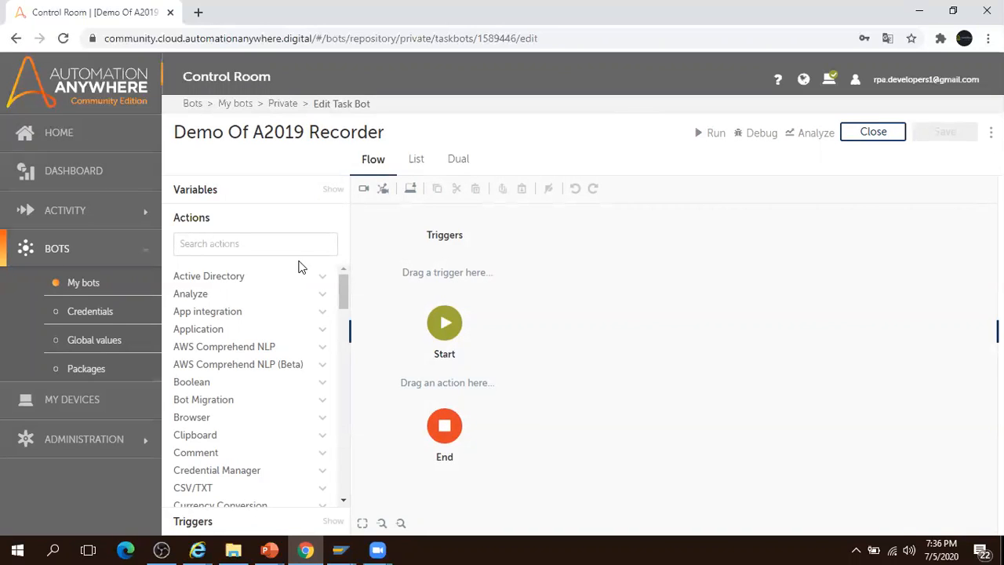
- Switch the empty bot to List view, showing only Start and End
left_click(417, 160)
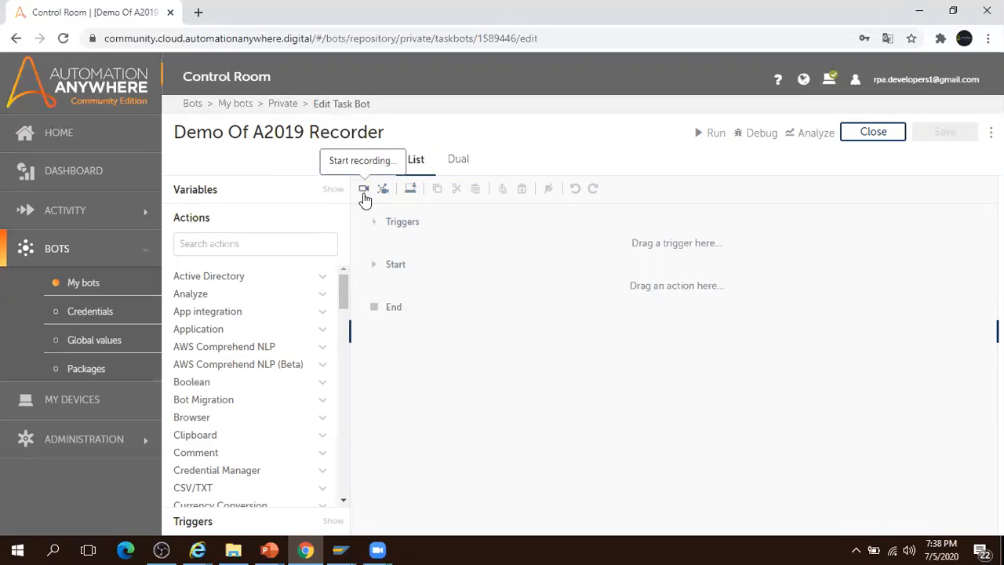
- Search actions for 'cap' and expand Recorder to reveal the Capture action
left_click(270, 245)
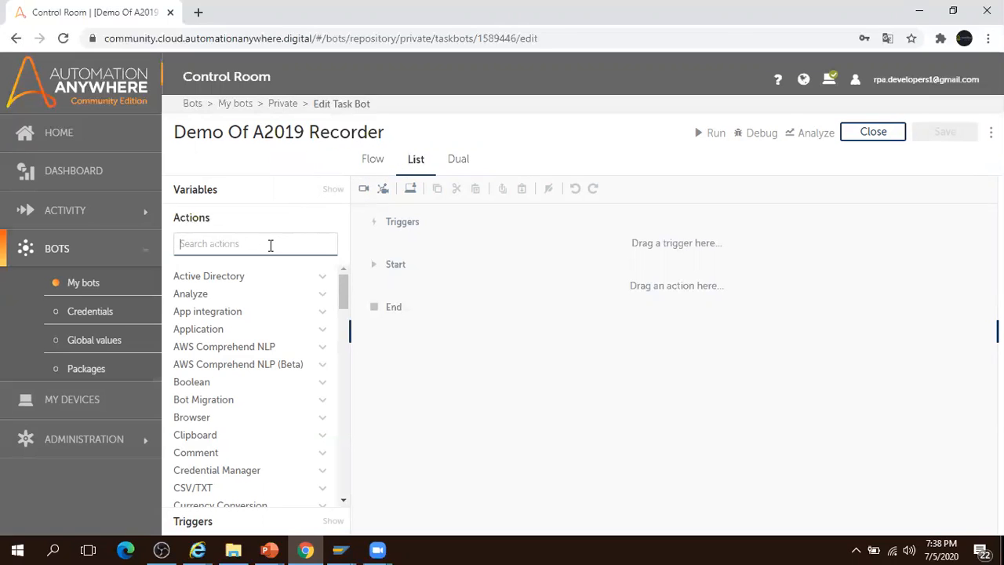
type("cap")
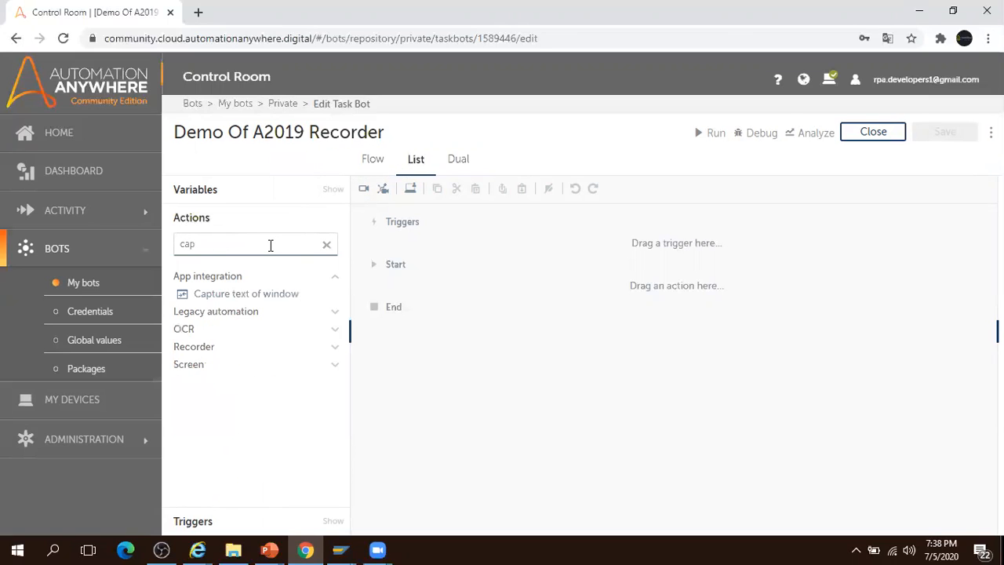
left_click(332, 350)
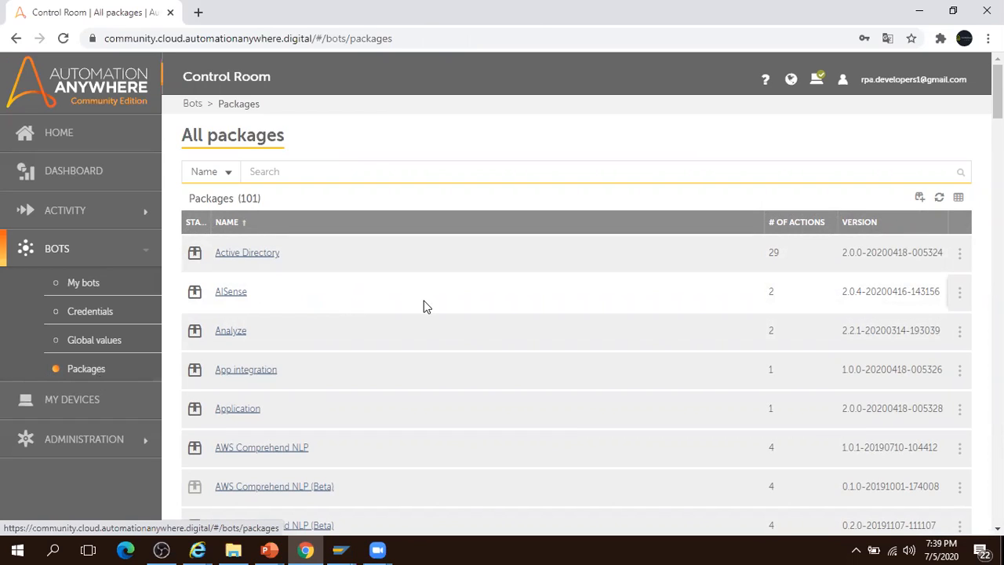
- Open C:\ProgramData\AutomationAnywhere\GlobalCache in File Explorer through the Run prompt
key("super")
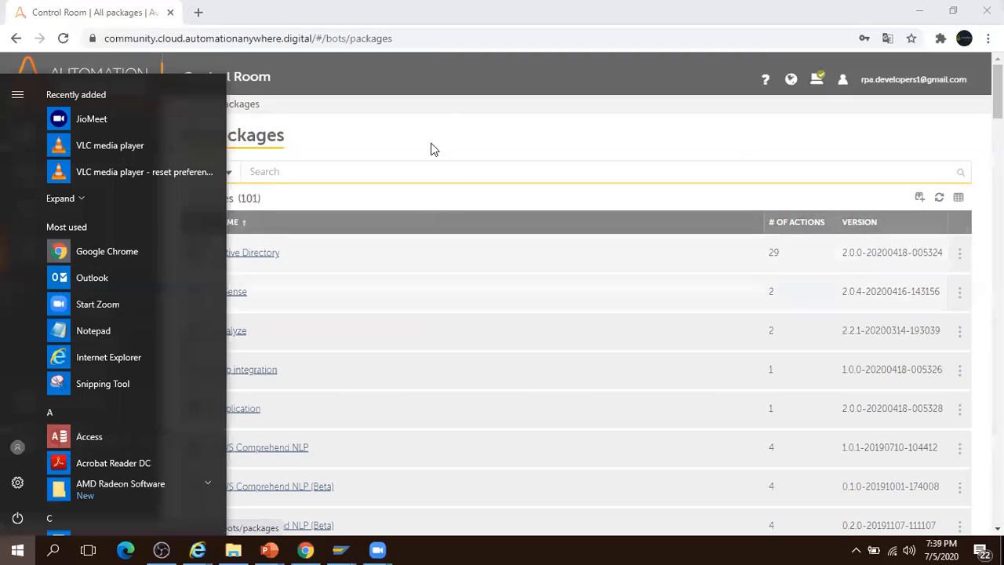
key("Escape")
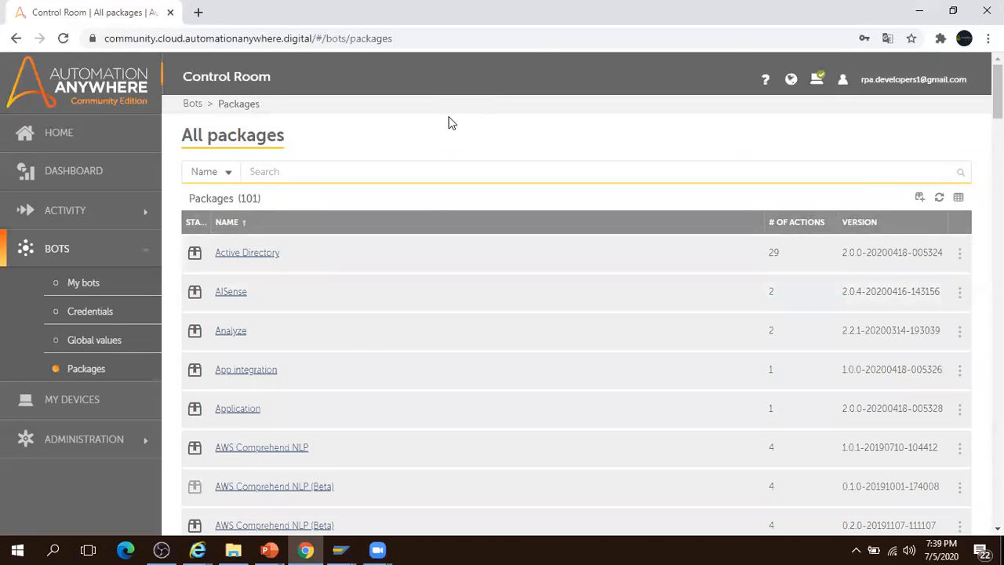
key("super+r")
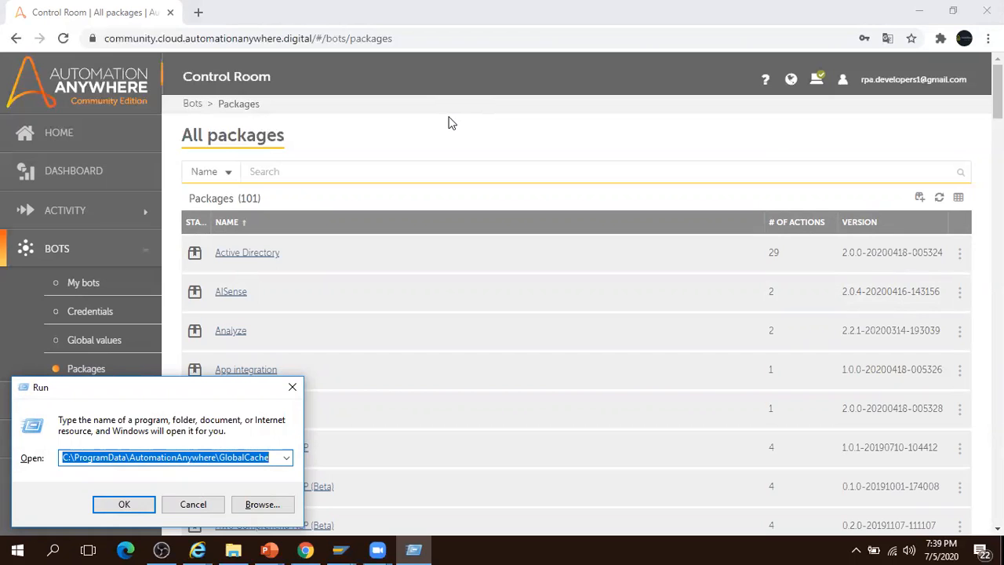
key("Return")
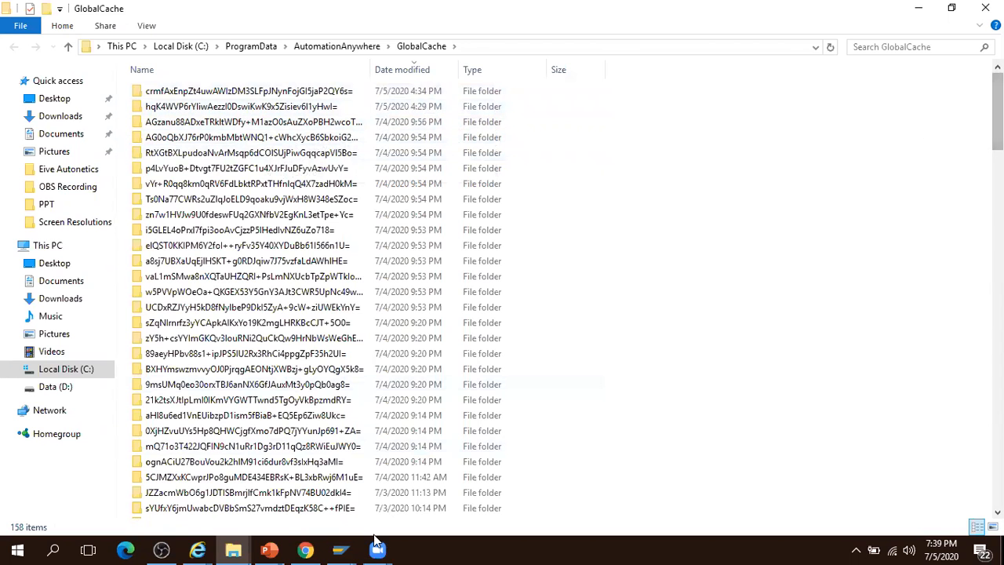
- Minimize the browser to reveal the GlobalCache folder and scroll through its subfolders
left_click(306, 550)
left_click(305, 550)
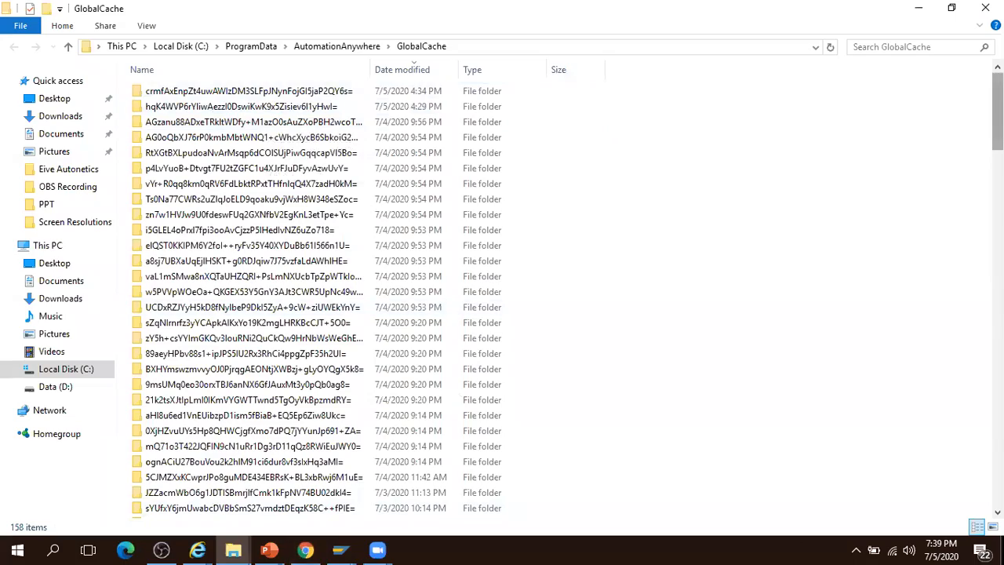
left_click_drag(998, 110, 998, 445)
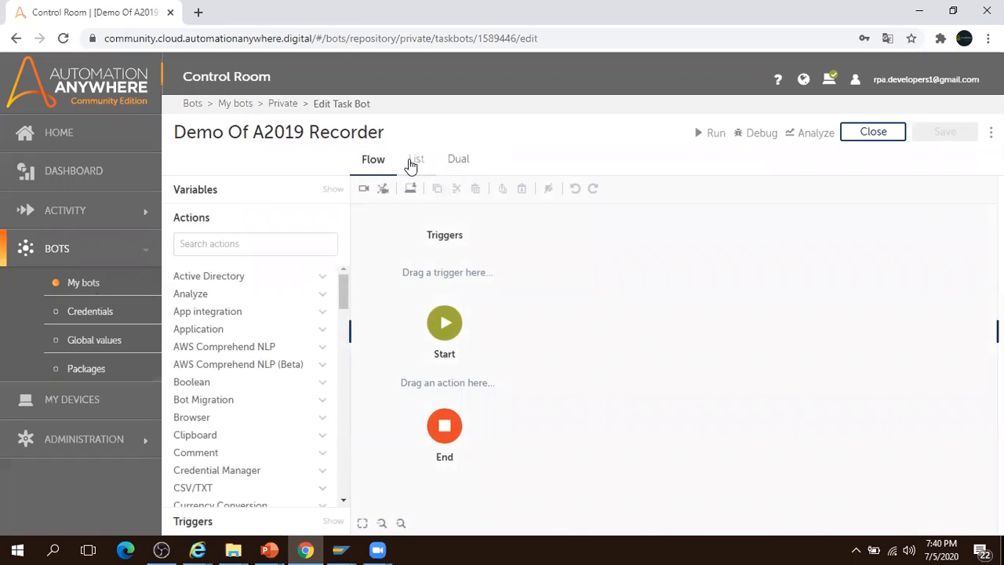
- Show the bot's steps as a list, then bring up ServiceNow's Contact Sales page in Internet Explorer
left_click(411, 160)
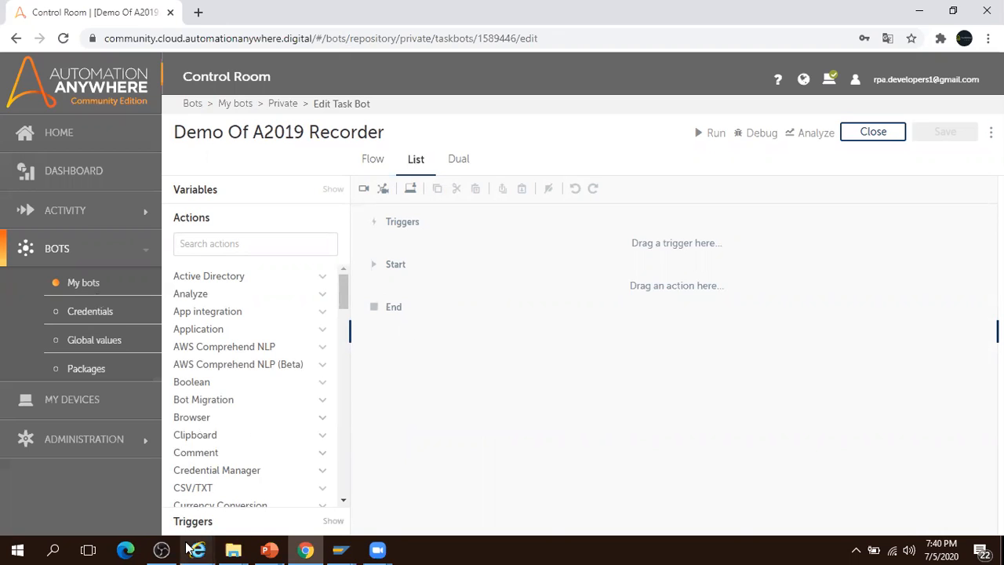
mouse_move(198, 550)
left_click(143, 492)
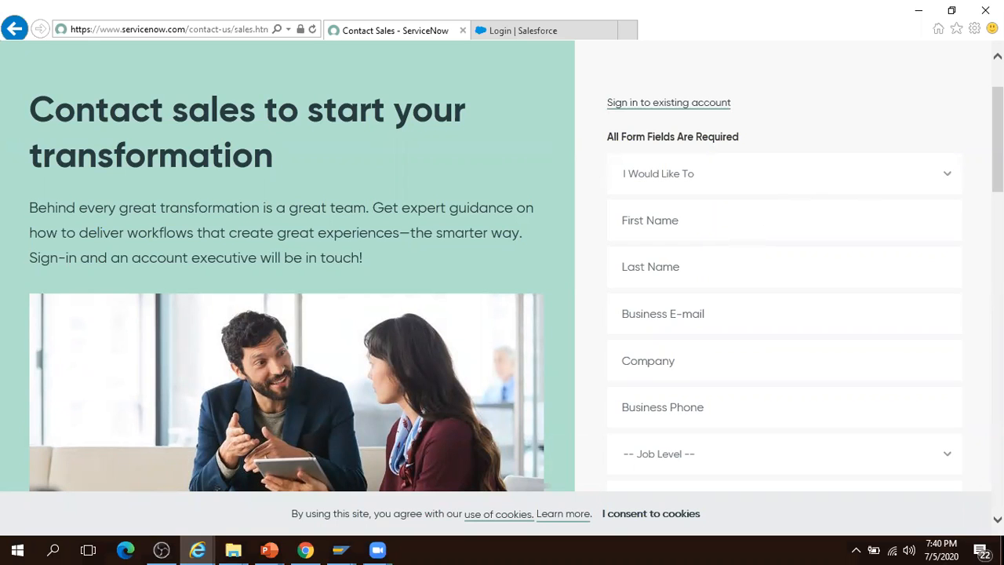
- Scroll through the empty ServiceNow Contact Sales form, then return to the Control Room bot editor
scroll(843, 170, "down", 1)
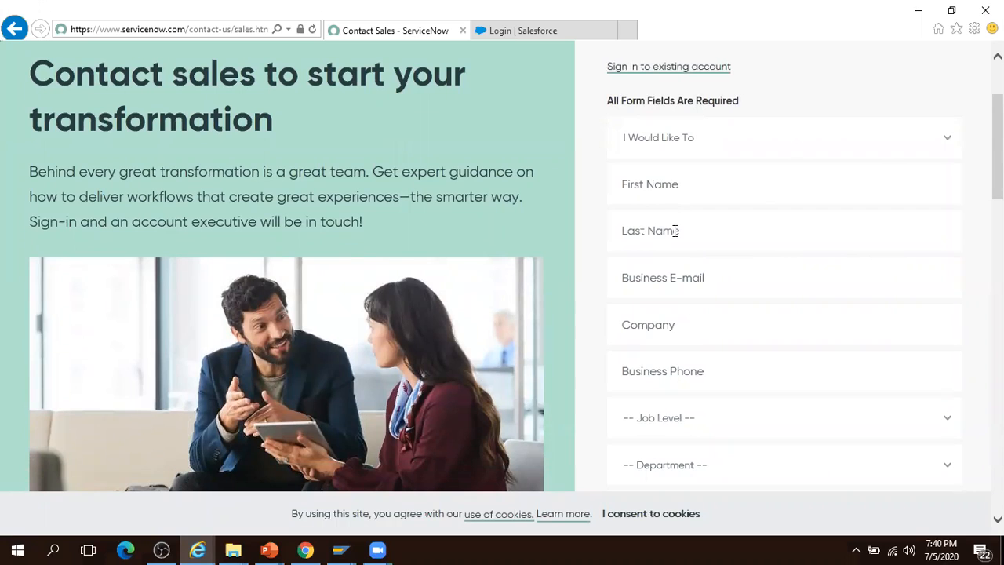
scroll(502, 266, "down", 4)
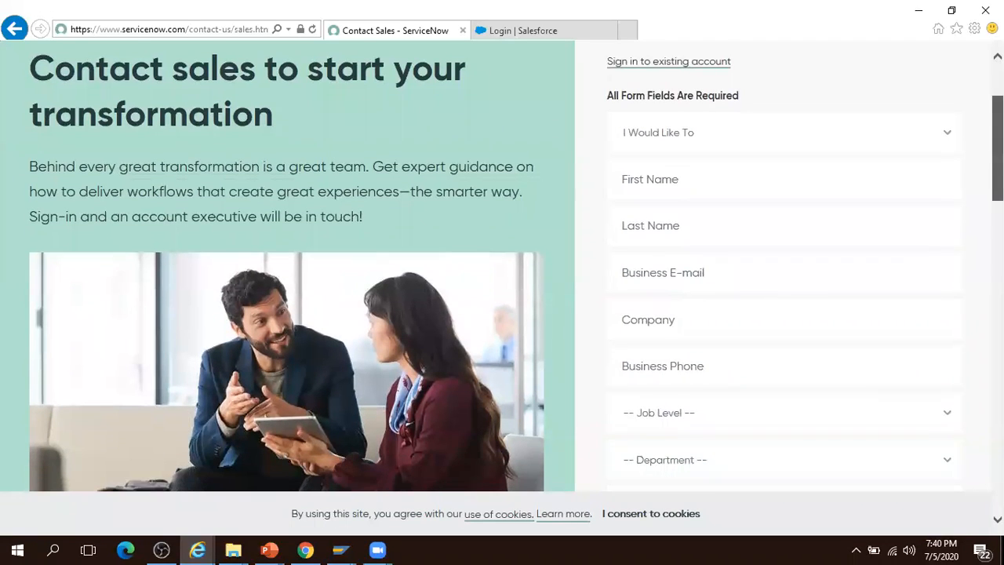
scroll(785, 267, "down", 3)
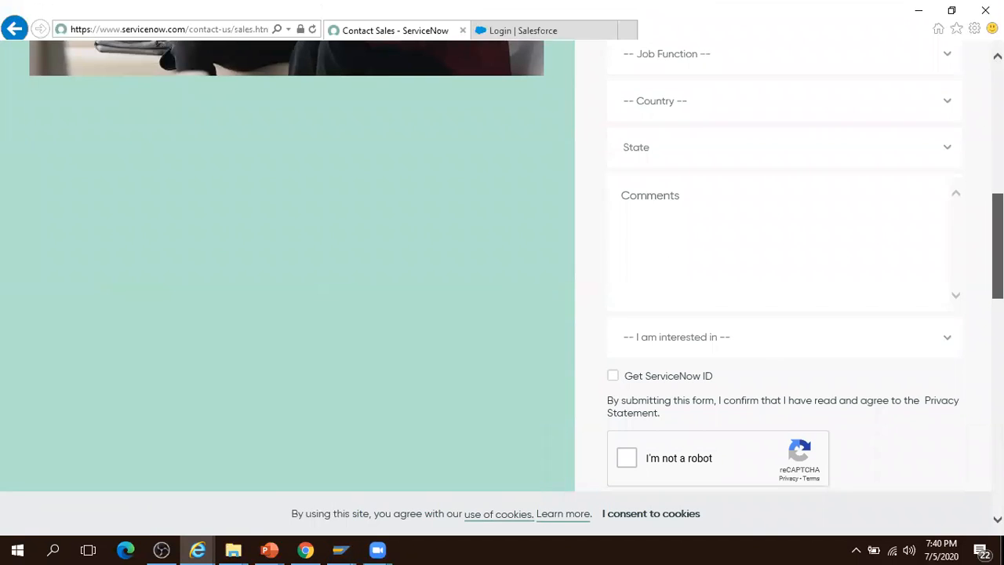
scroll(502, 267, "up", 7)
scroll(772, 265, "down", 1)
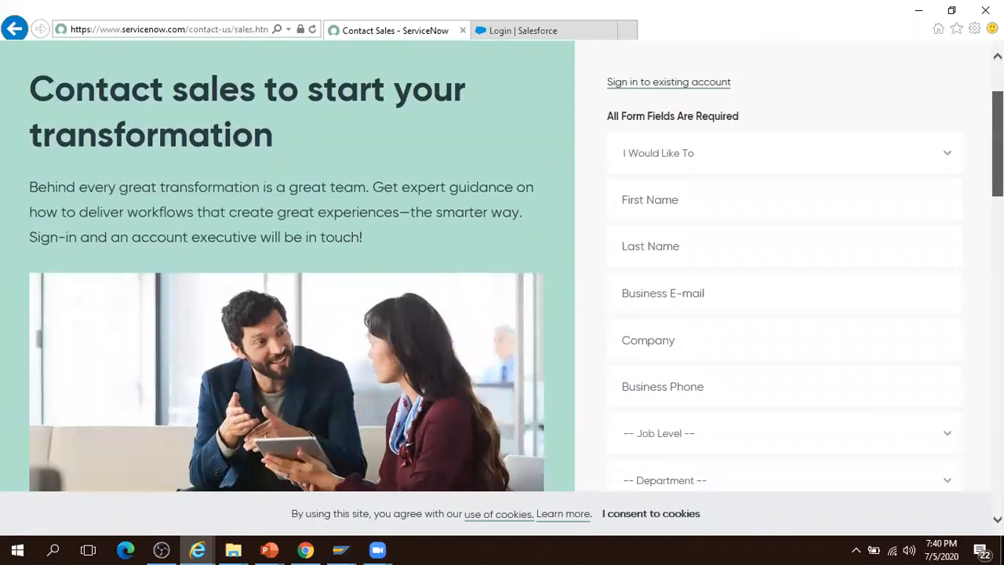
left_click(313, 549)
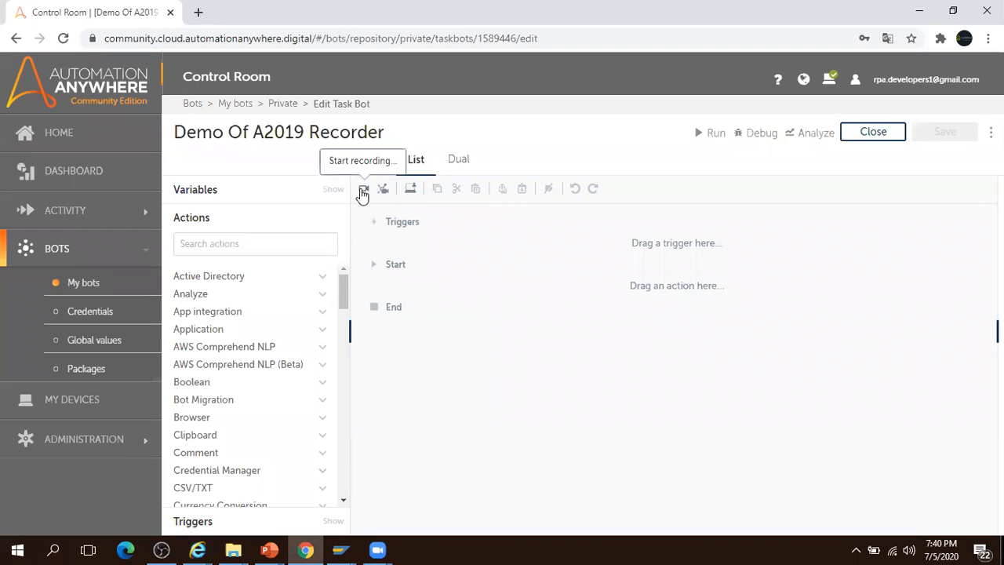
- Start recording the bot against the 'Contact Sales - ServiceNow - Internet Explorer' window
left_click(364, 189)
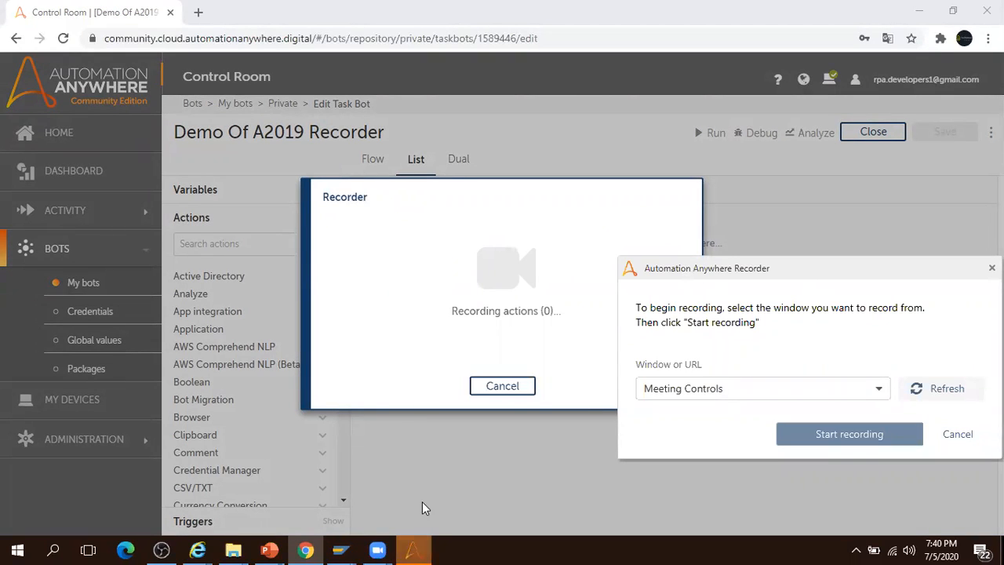
mouse_move(202, 549)
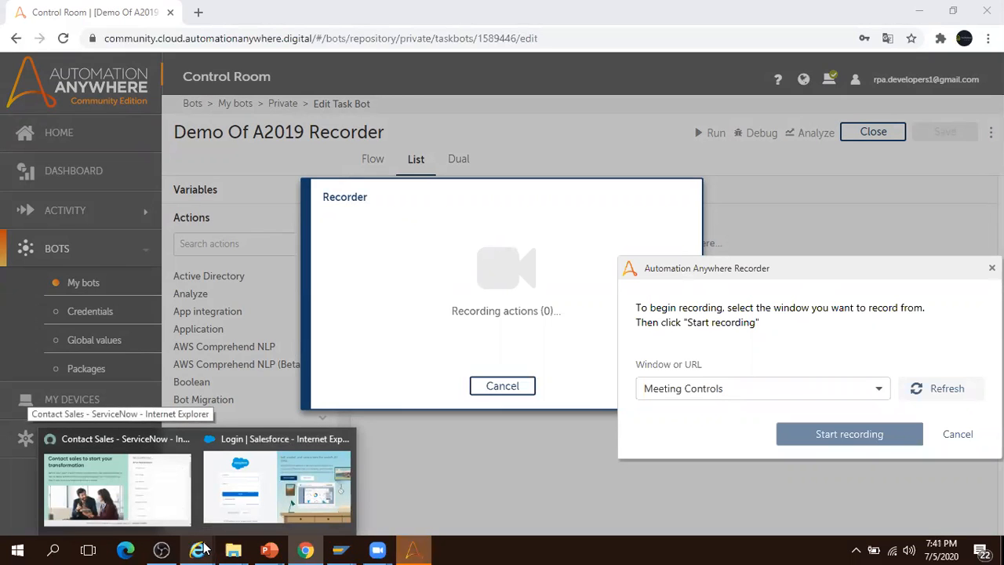
left_click(877, 388)
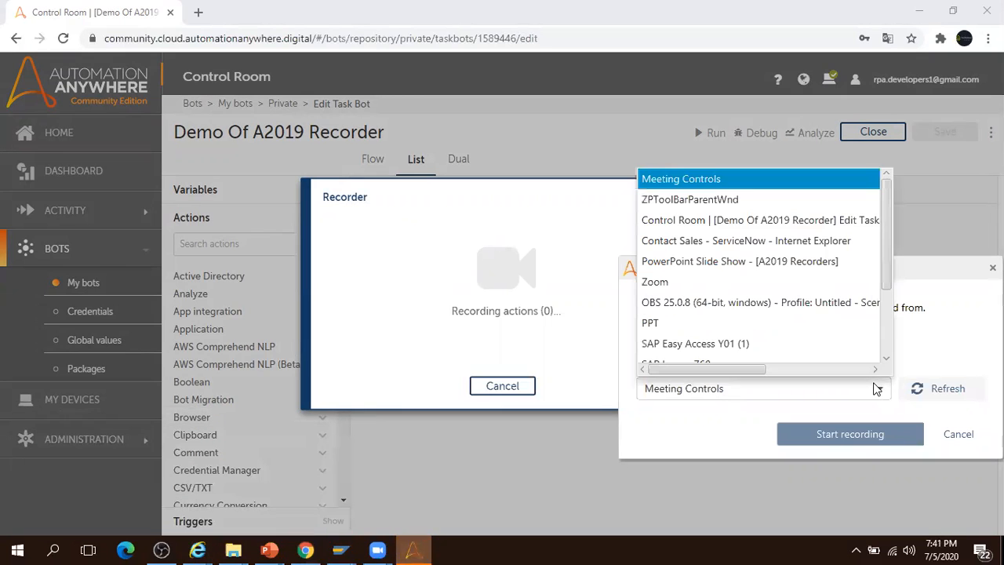
left_click(768, 242)
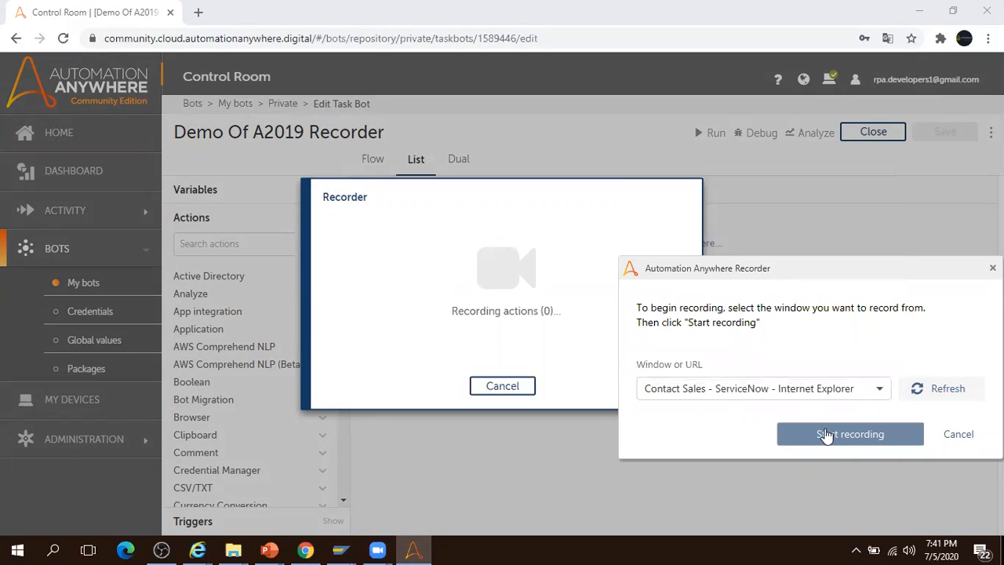
left_click(849, 434)
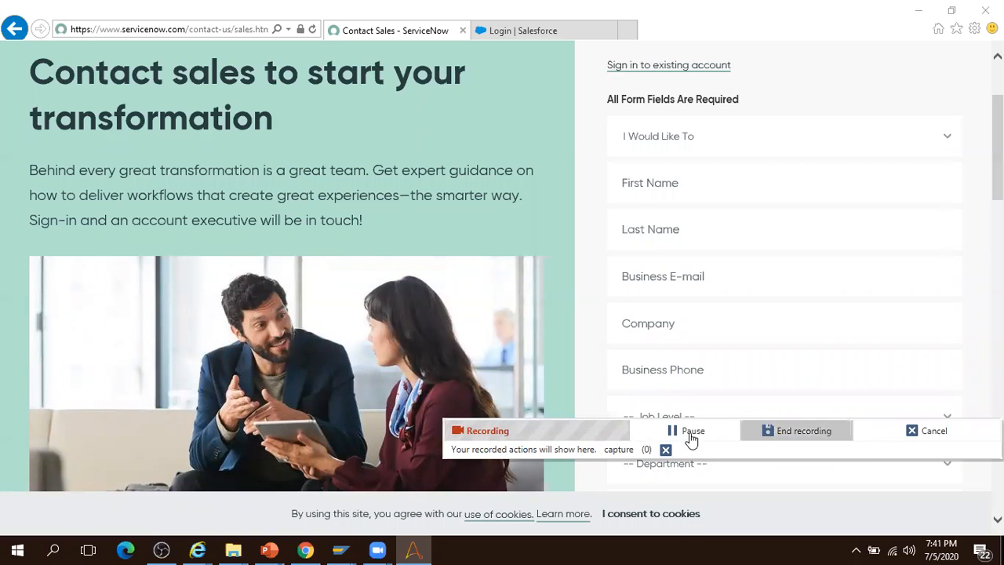
- Move the recorder panel aside and enter the contact's first and last name on the form
left_click_drag(610, 429, 179, 342)
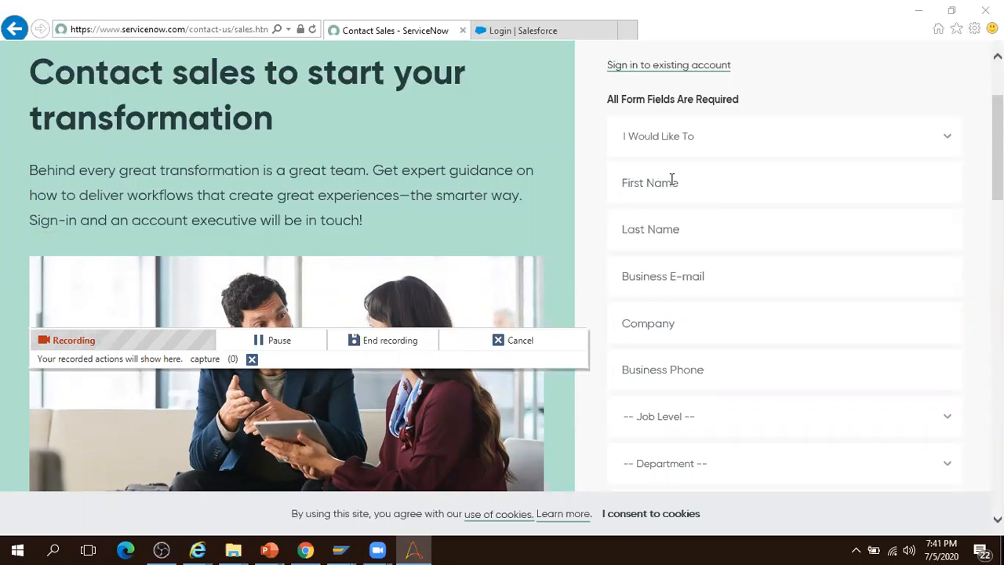
left_click(660, 184)
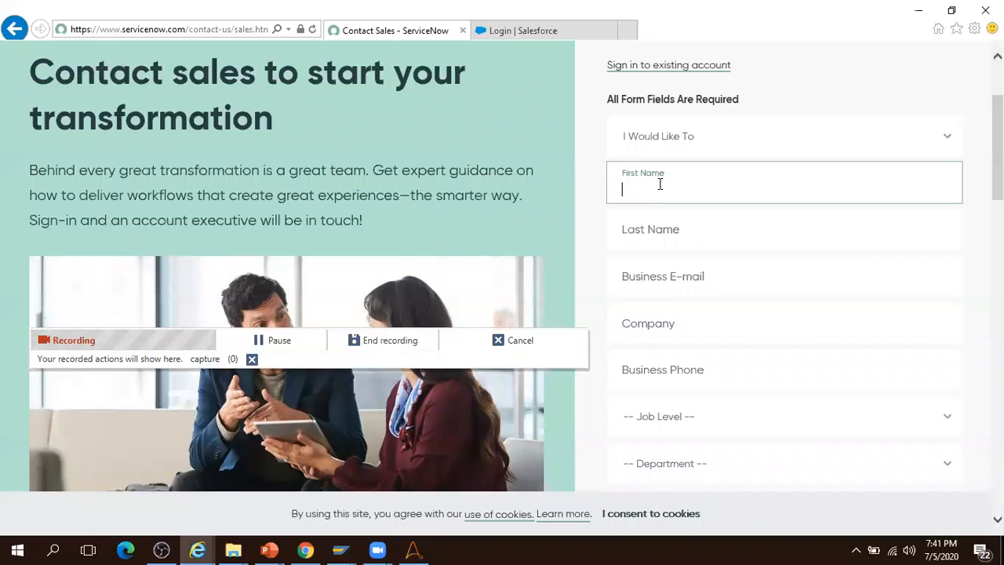
type("john")
left_click(652, 228)
type("Smith")
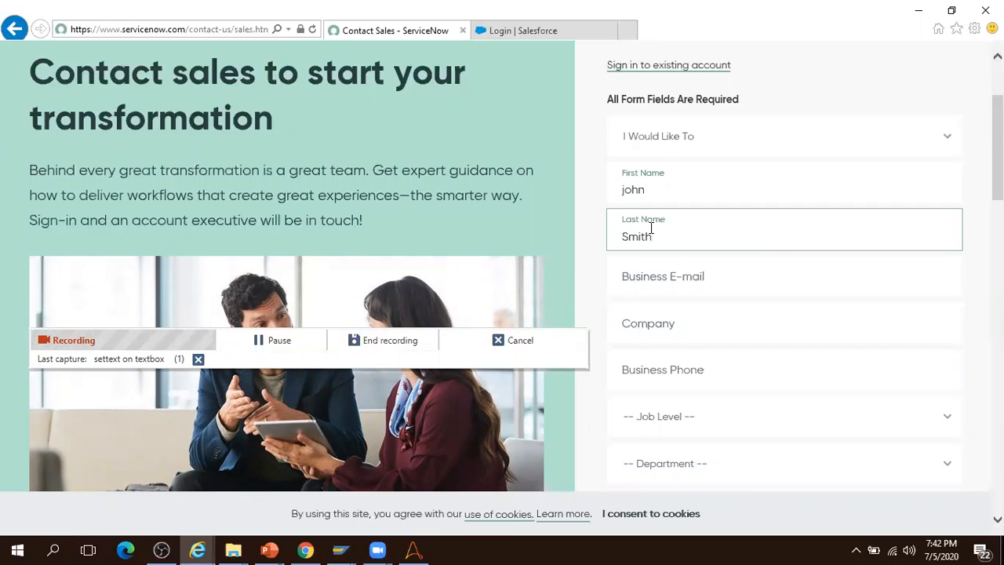
left_click(663, 281)
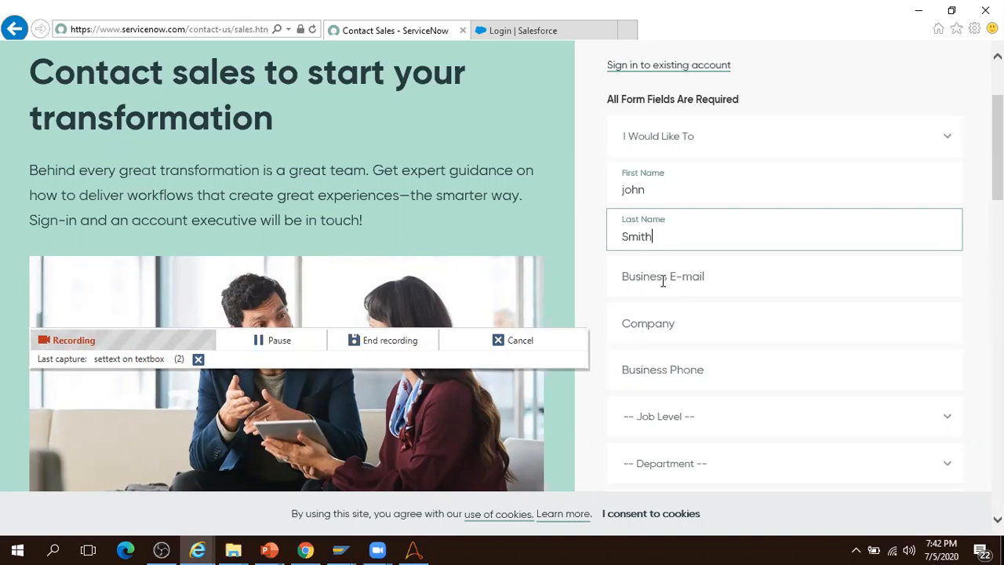
- Enter the contact's business e-mail address in the Business E-mail field
left_click(663, 281)
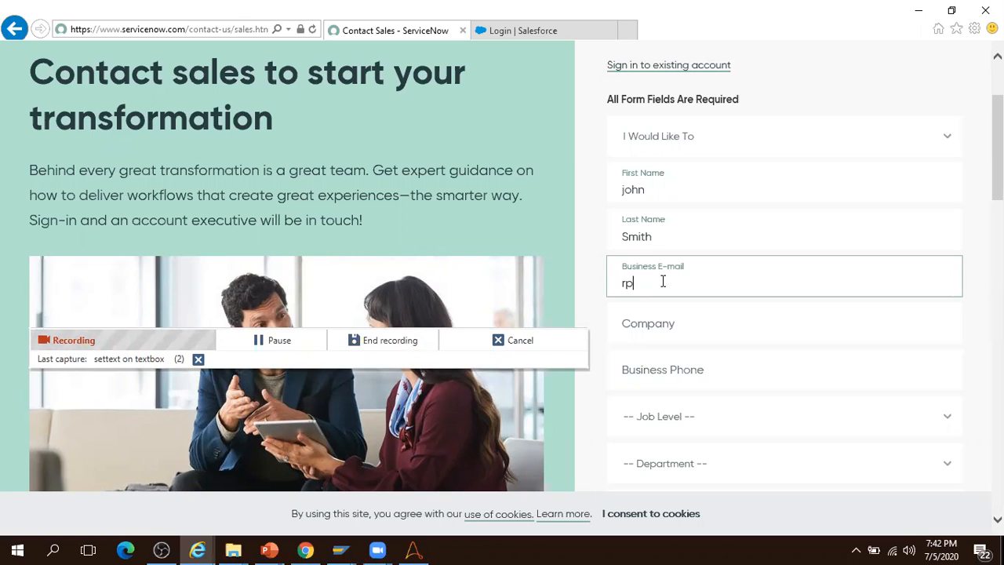
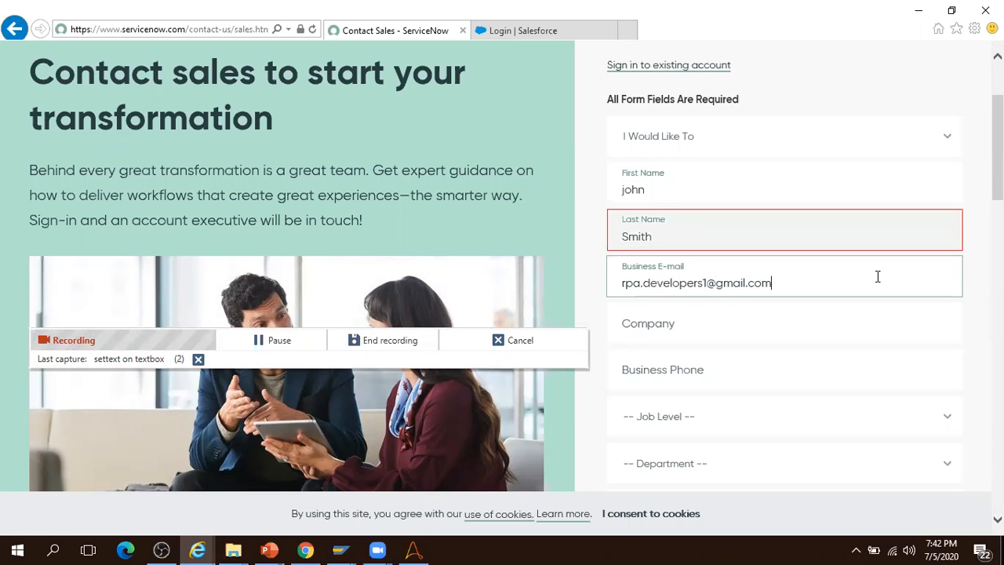
- Pause the recorder, scroll to the bottom of the contact form, and resume recording
left_click(281, 341)
scroll(503, 275, "down", 6)
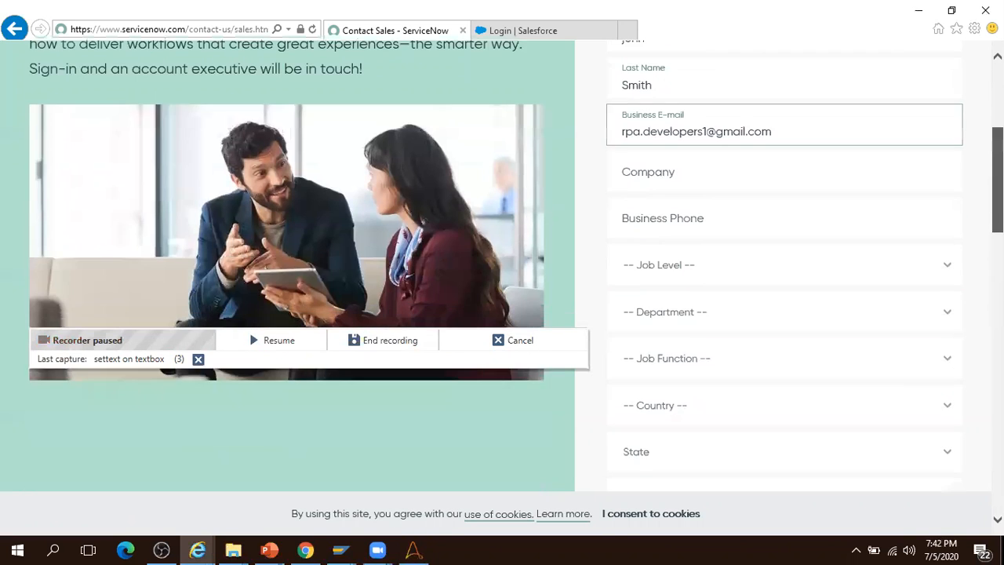
scroll(578, 395, "down", 1)
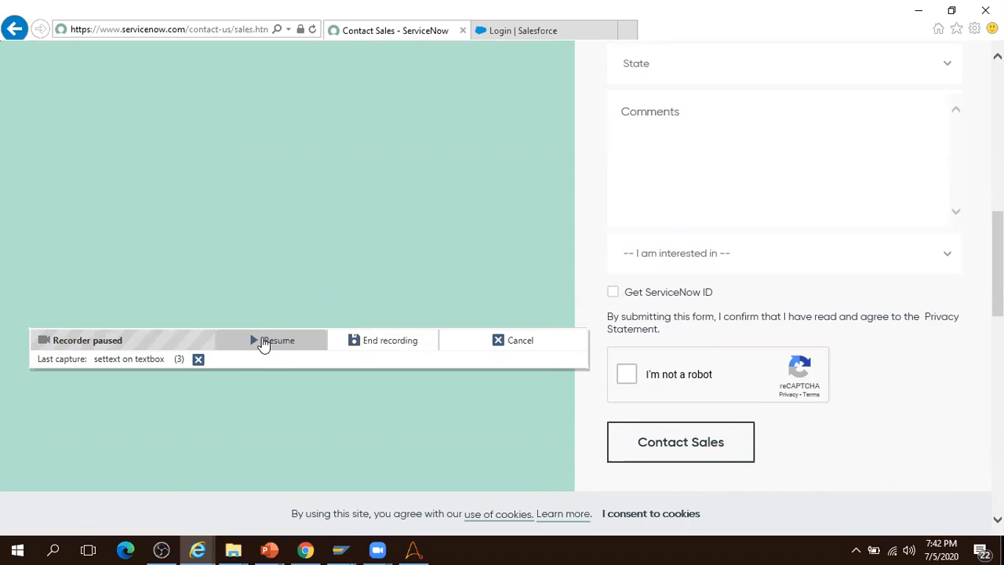
left_click(263, 342)
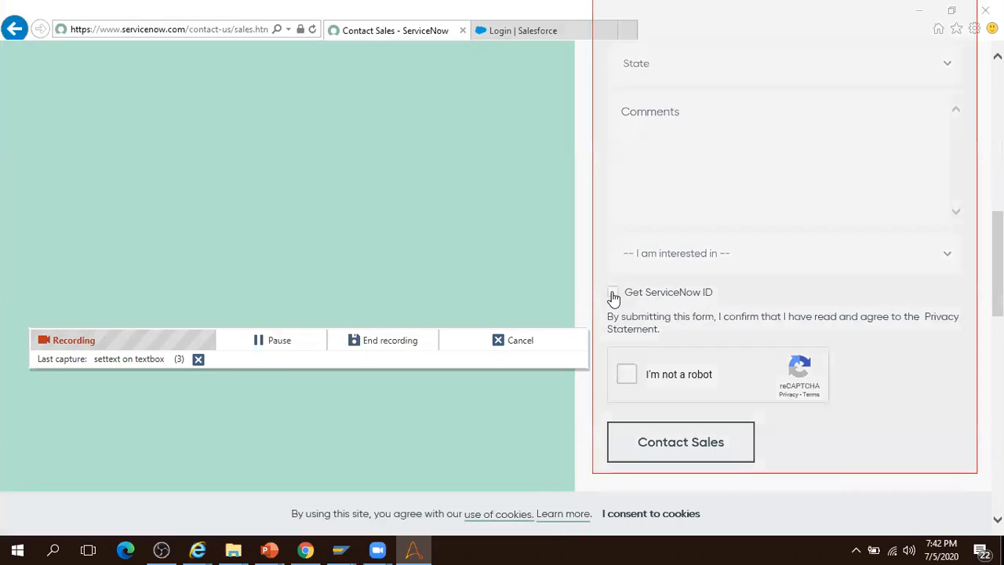
- Tick Get ServiceNow ID to reveal the Password field, then stop the recorder
left_click(613, 295)
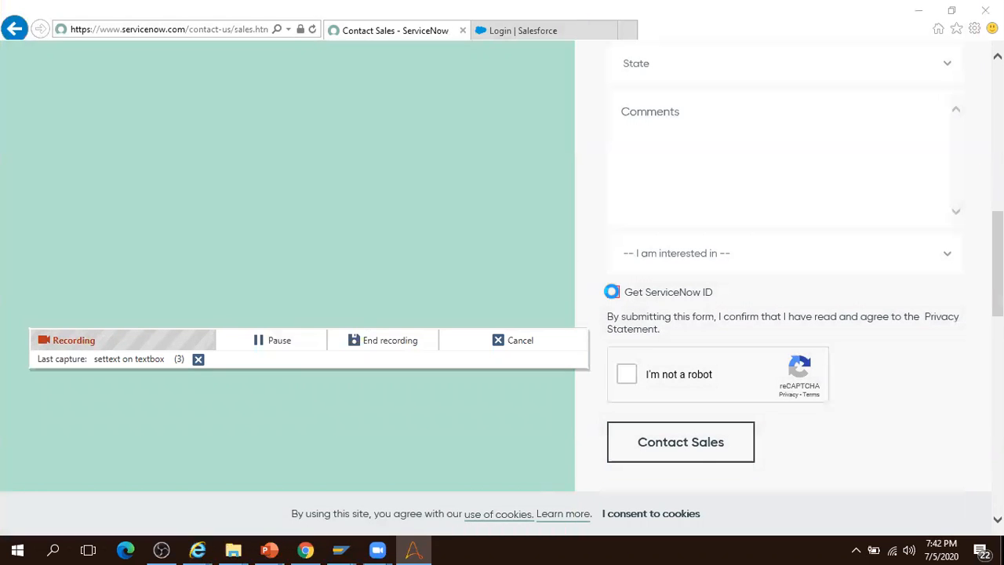
left_click(613, 295)
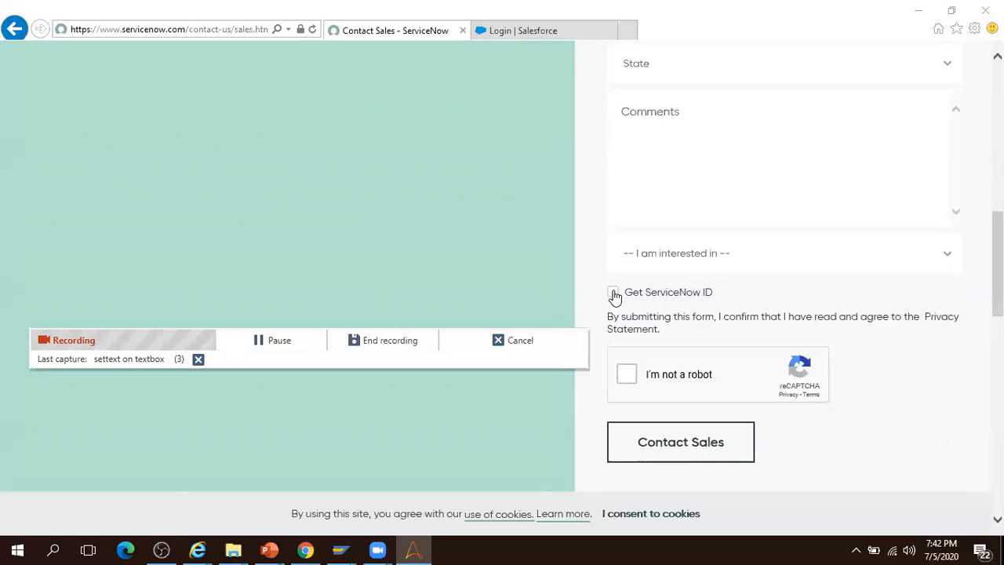
left_click(614, 295)
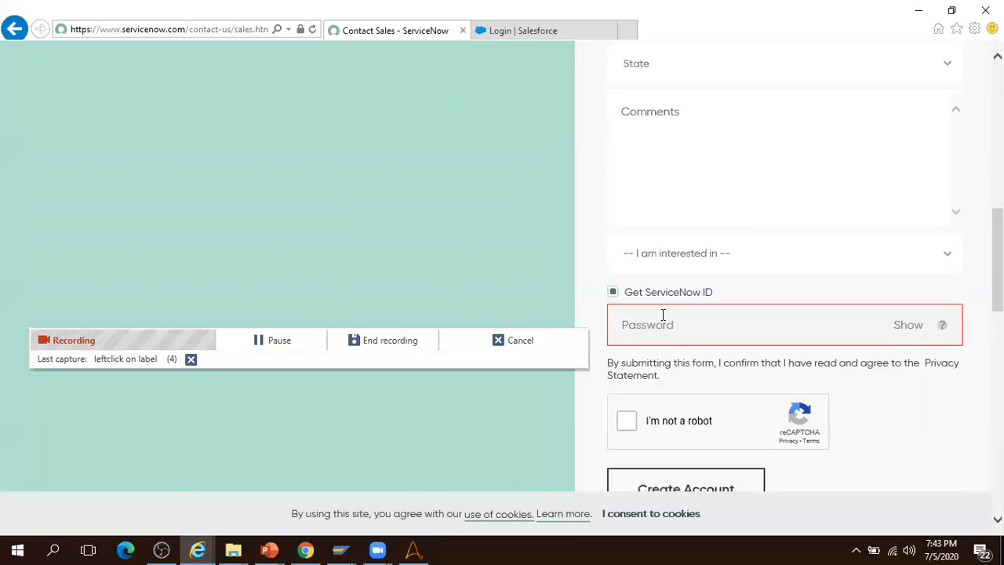
left_click(383, 340)
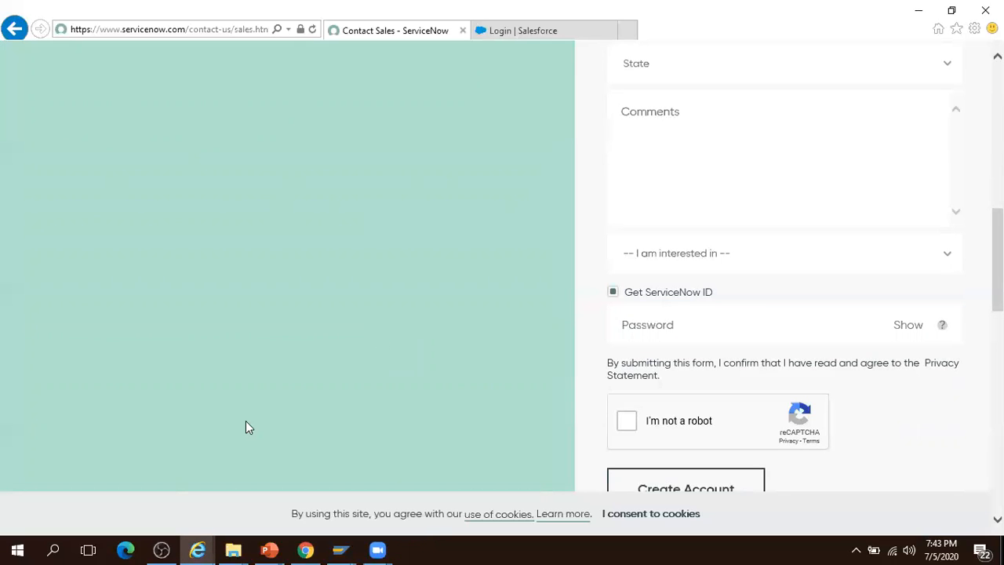
- Return to the Control Room bot editor showing four Recorder: Capture steps
left_click(305, 548)
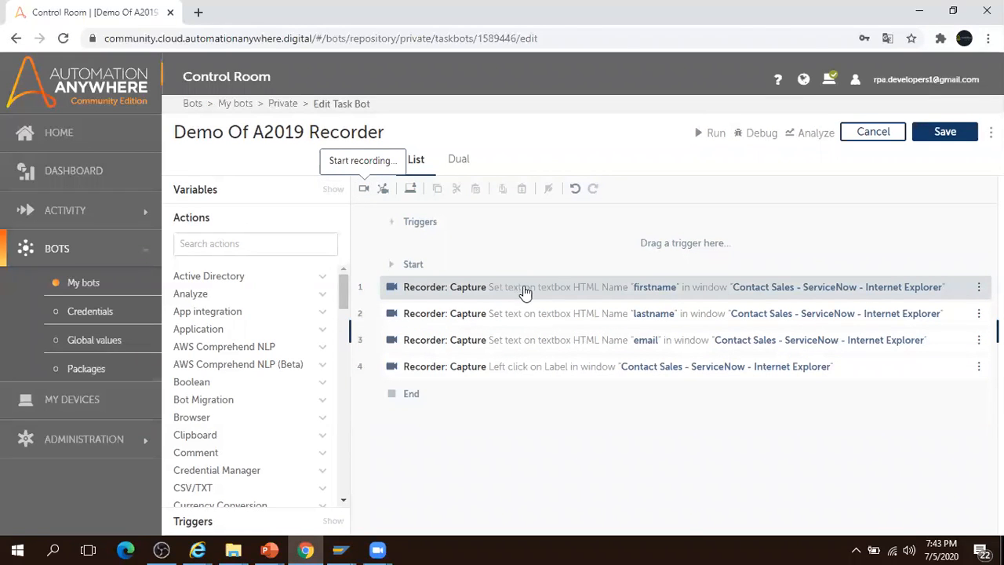
- Open step 1's Capture details targeting the Contact Sales - ServiceNow window via $window-1$
left_click(554, 289)
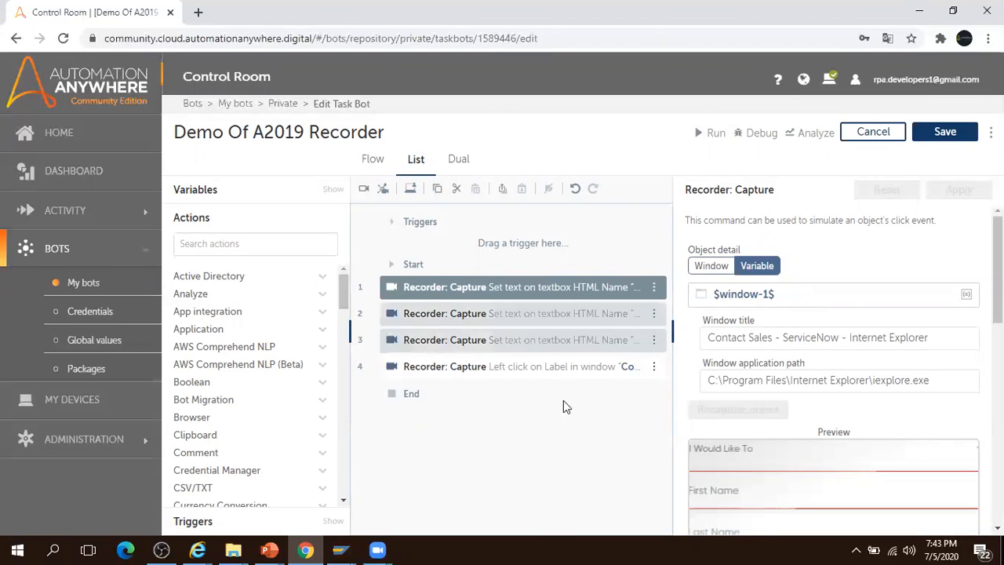
mouse_move(198, 549)
left_click(159, 522)
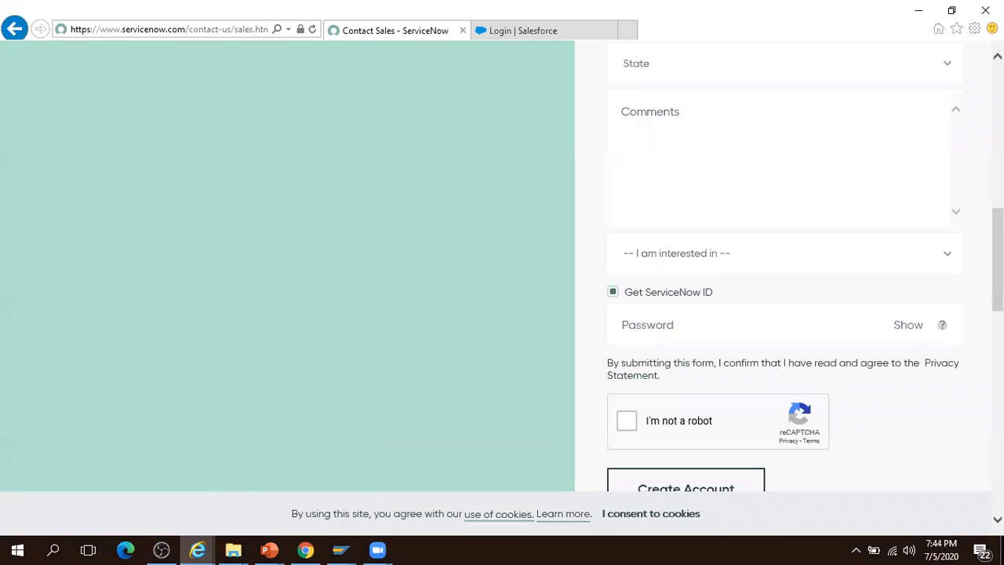
scroll(502, 267, "up", 5)
key("alt+Tab")
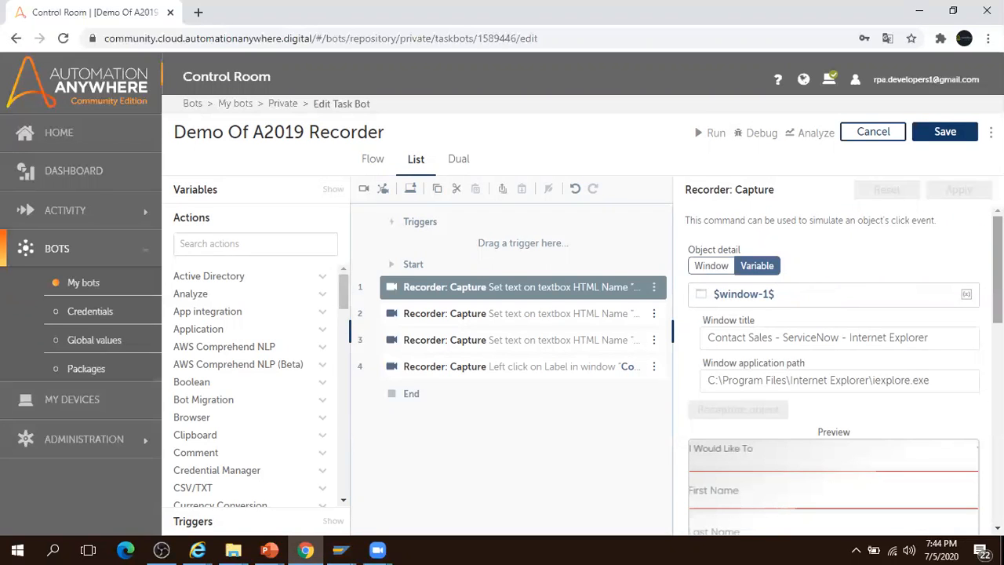
- Remove 'Internet Explorer' from step 1's window title and expand its 23 object properties
scroll(833, 307, "down", 2)
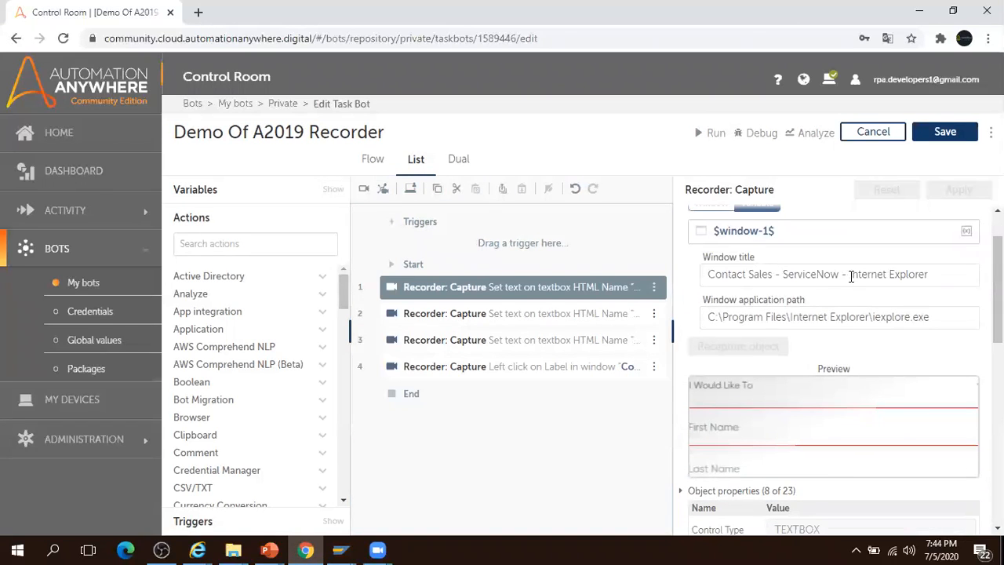
left_click_drag(849, 275, 931, 274)
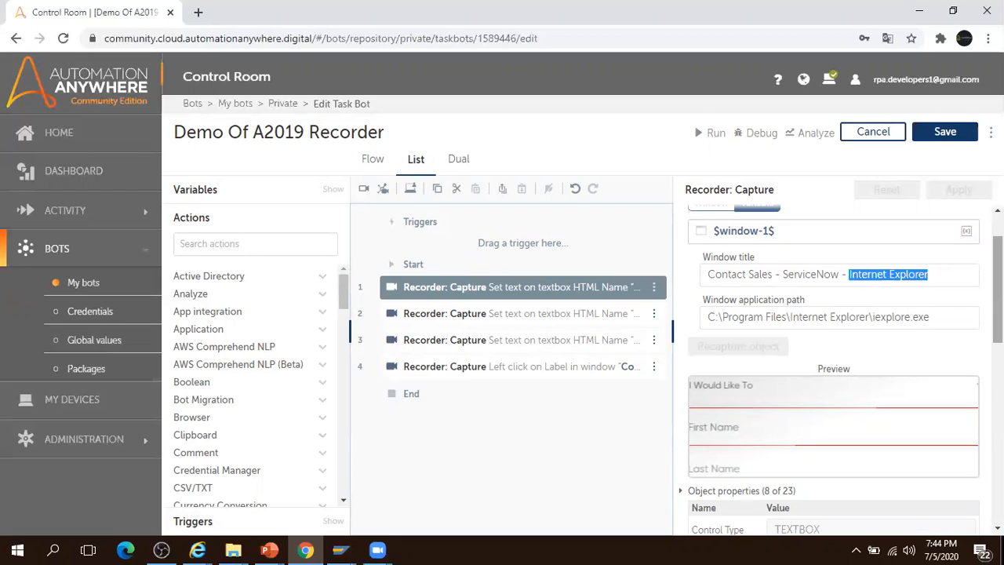
left_click(944, 280)
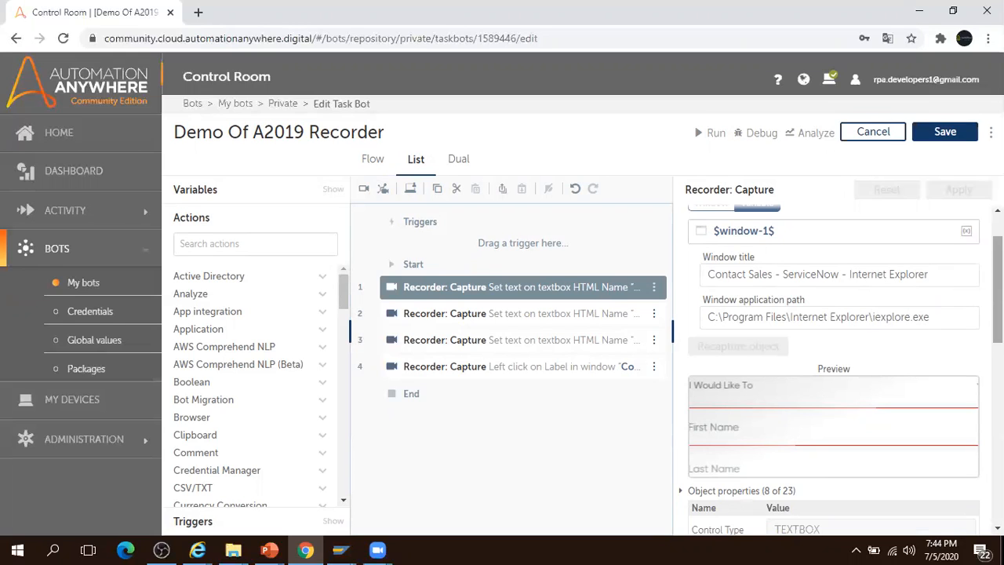
scroll(845, 369, "down", 3)
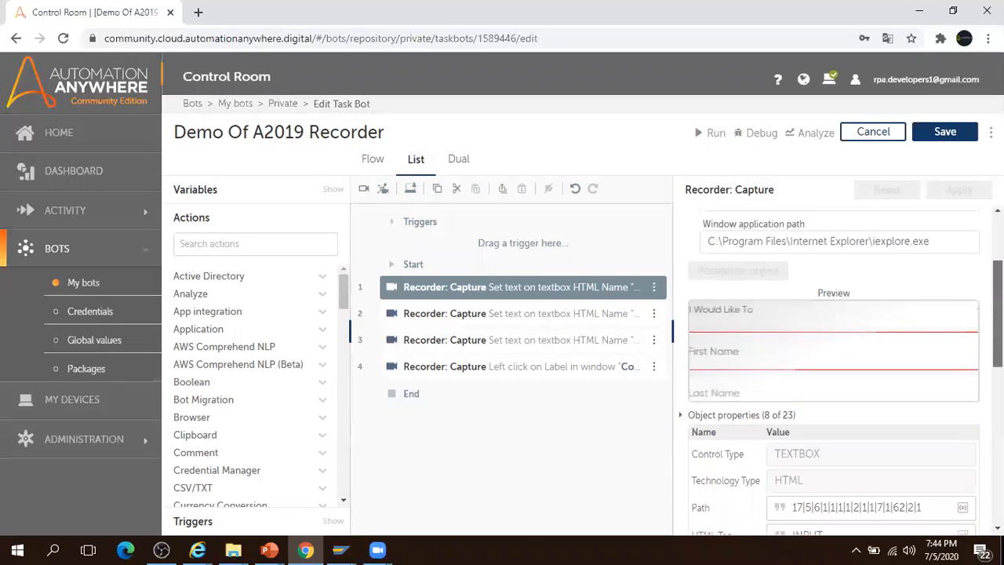
scroll(845, 369, "down", 3)
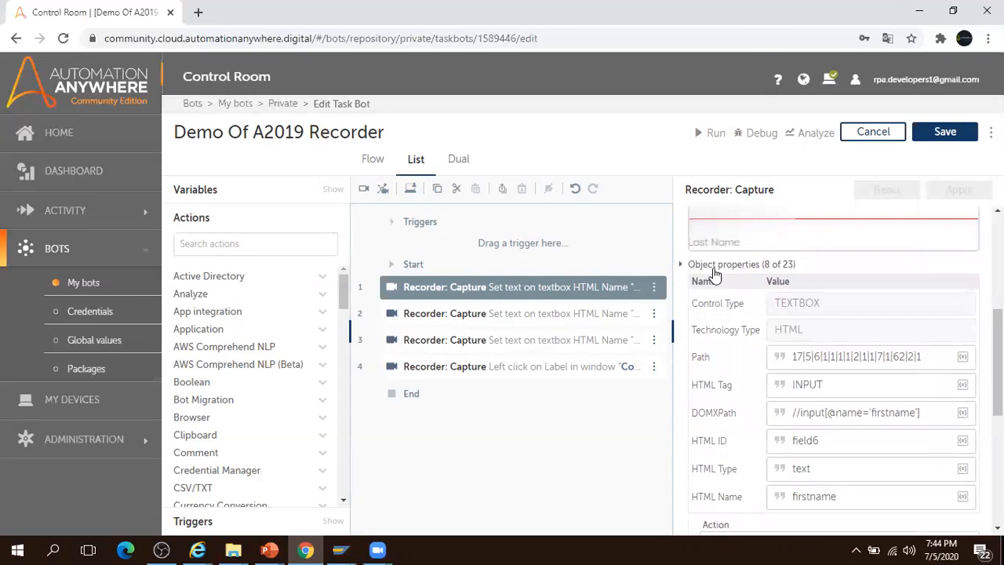
left_click(710, 266)
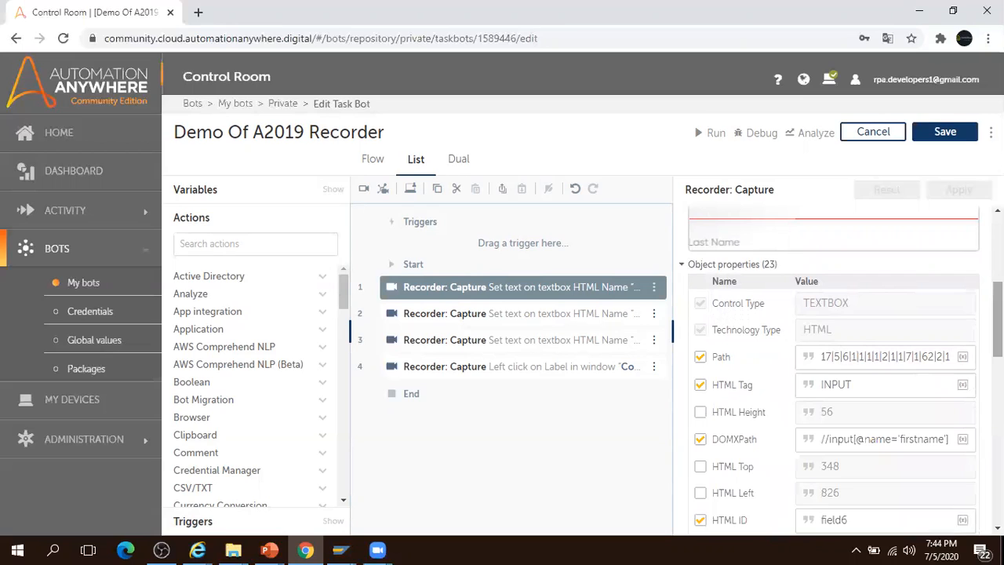
- Review step 1's properties and keep Set text as its action
scroll(997, 314, "down", 2)
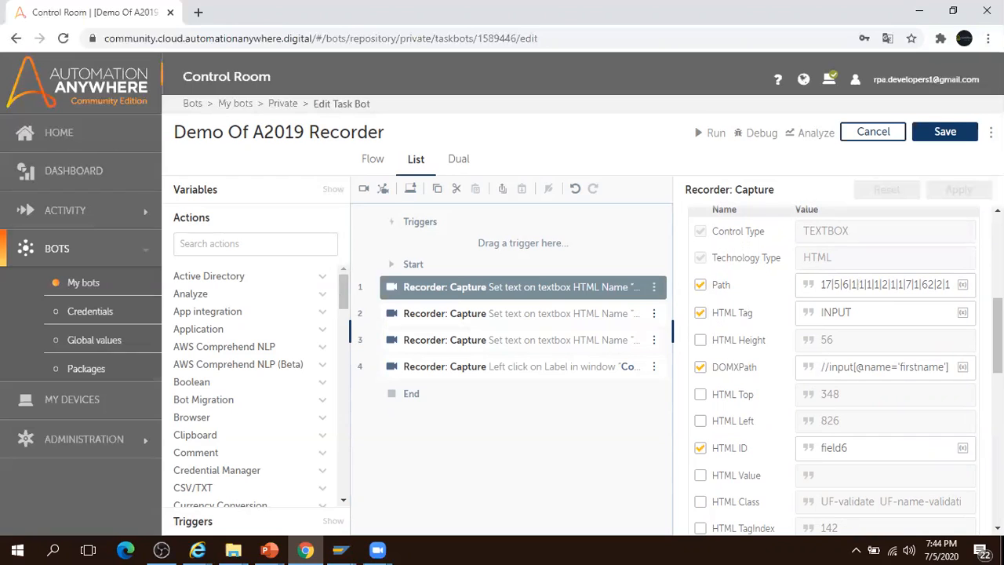
scroll(997, 338, "down", 2)
scroll(814, 360, "down", 6)
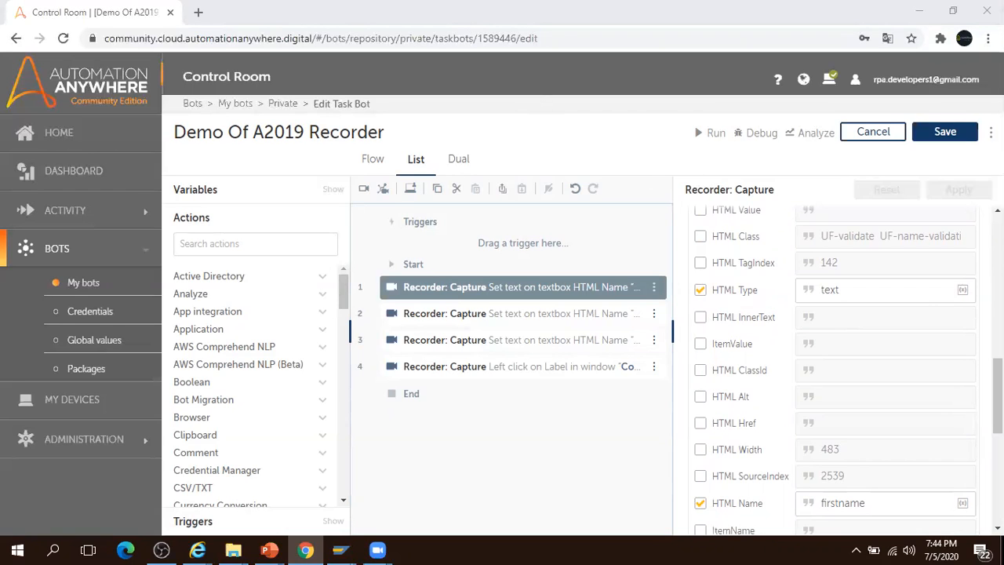
scroll(838, 368, "down", 5)
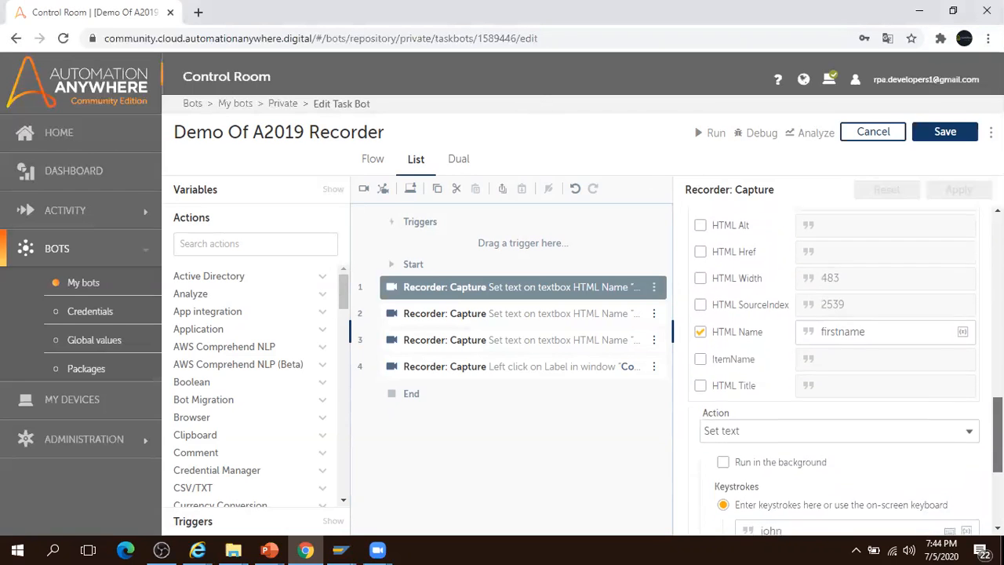
scroll(838, 369, "down", 3)
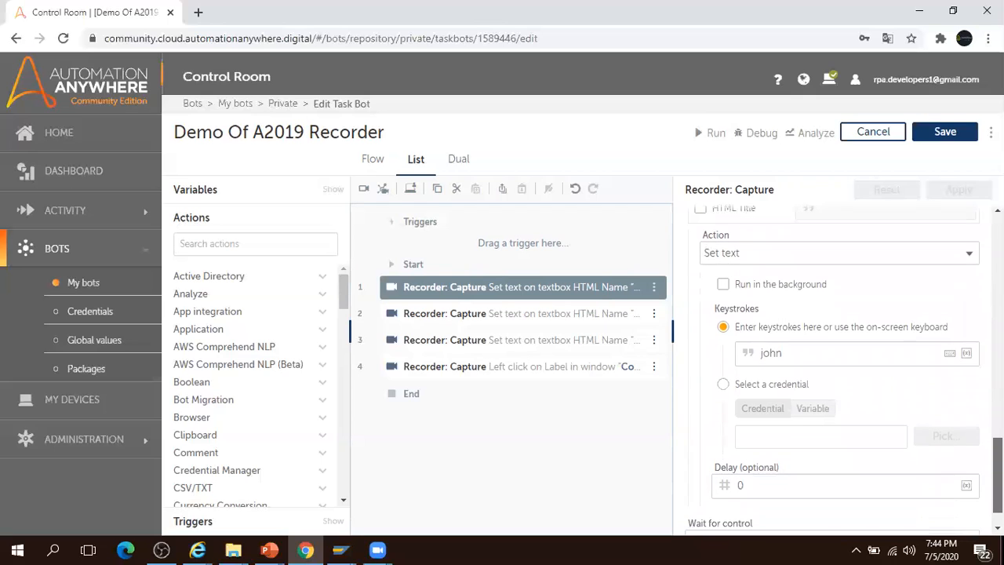
left_click(970, 253)
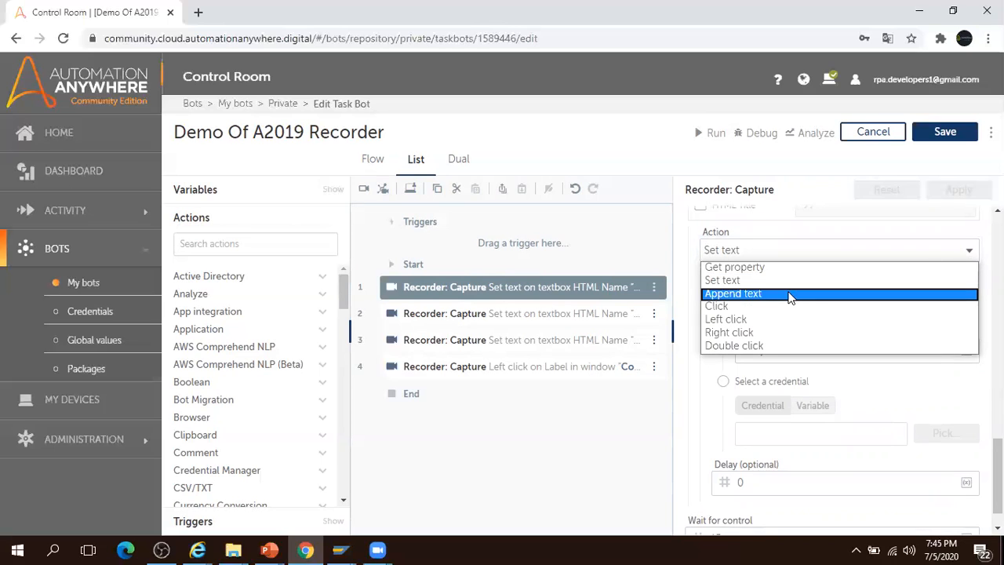
left_click(758, 287)
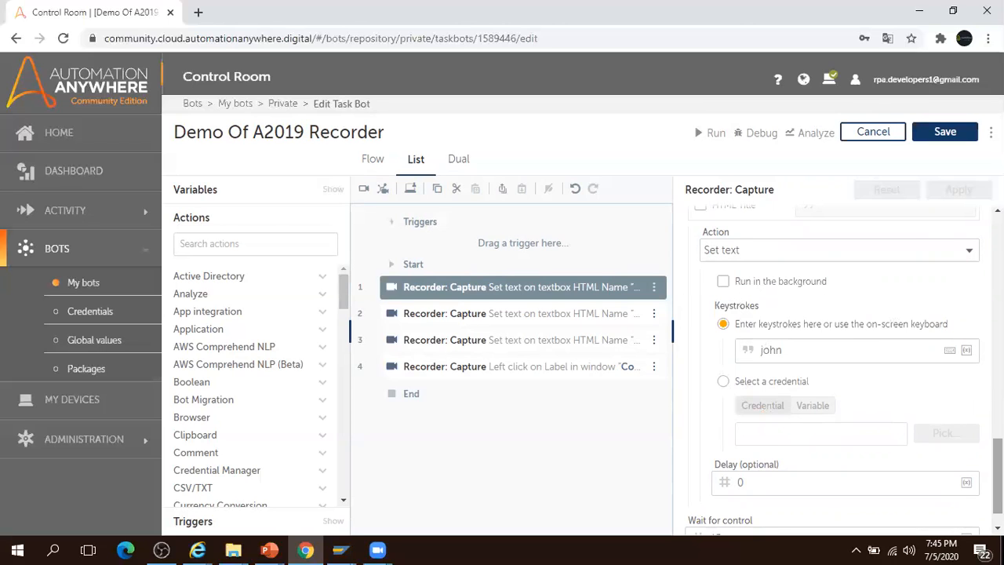
- Check the 15-second wait for control, then open step 2's Capture details
scroll(860, 470, "down", 1)
left_click_drag(734, 502, 684, 503)
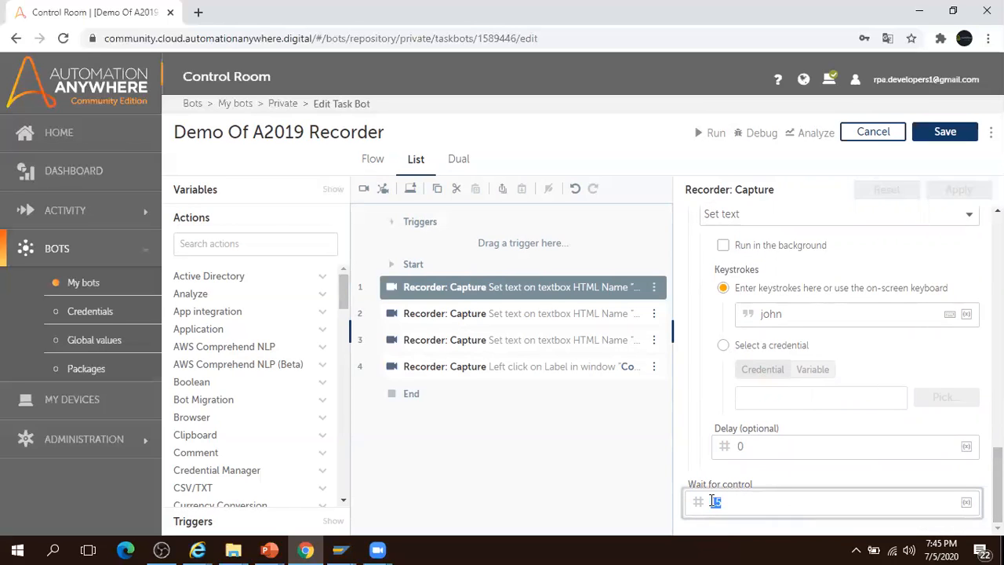
left_click(533, 316)
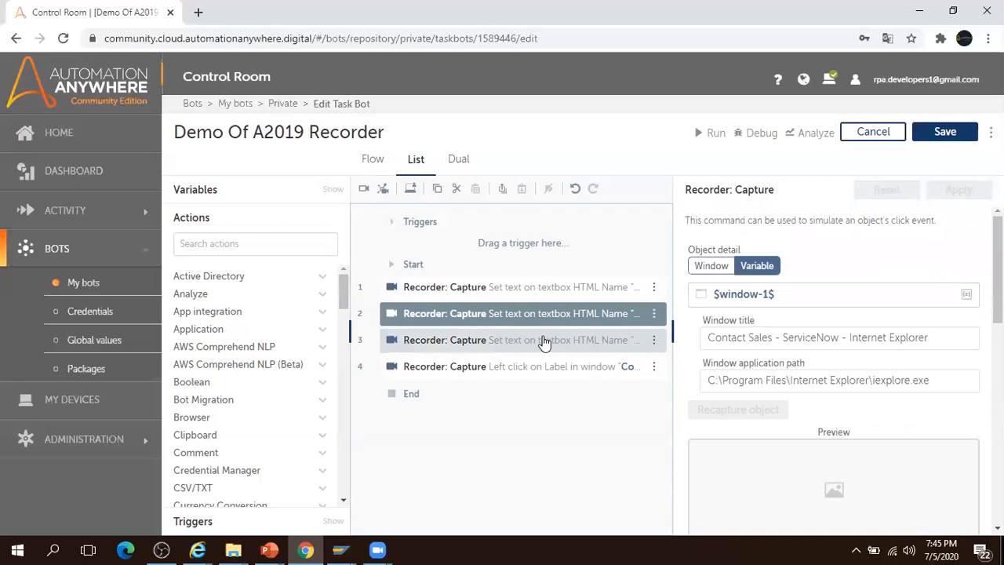
- Review steps 3 and 4, expanding the label-click step's 23 object properties
left_click(544, 343)
left_click(538, 366)
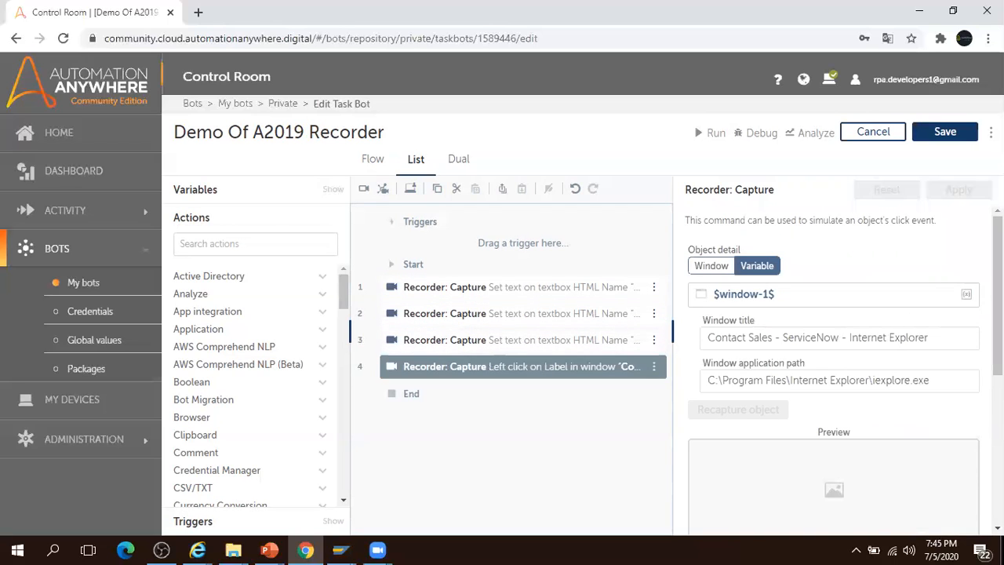
left_click_drag(999, 306, 998, 338)
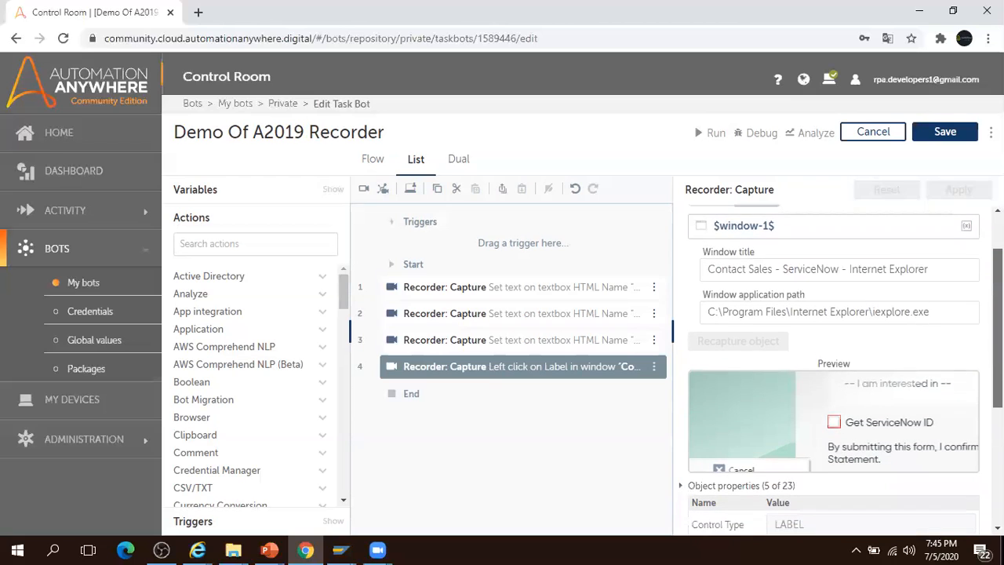
scroll(845, 370, "down", 3)
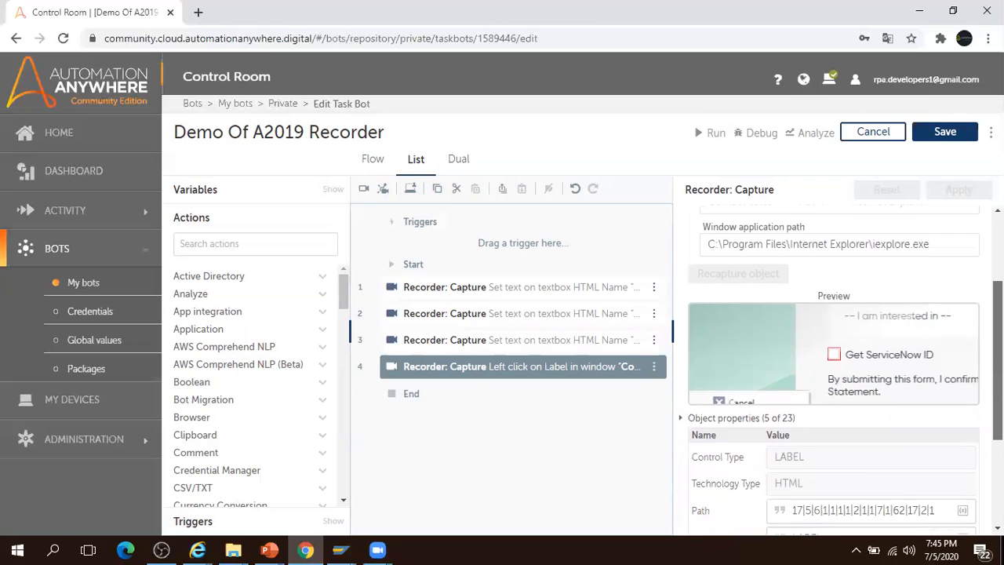
scroll(834, 368, "down", 2)
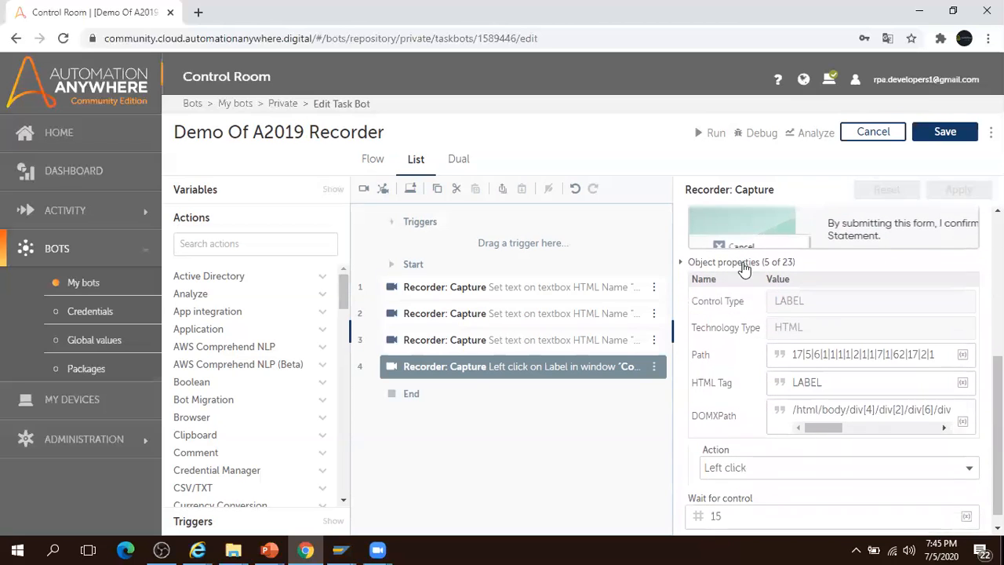
left_click(740, 264)
scroll(784, 330, "down", 2)
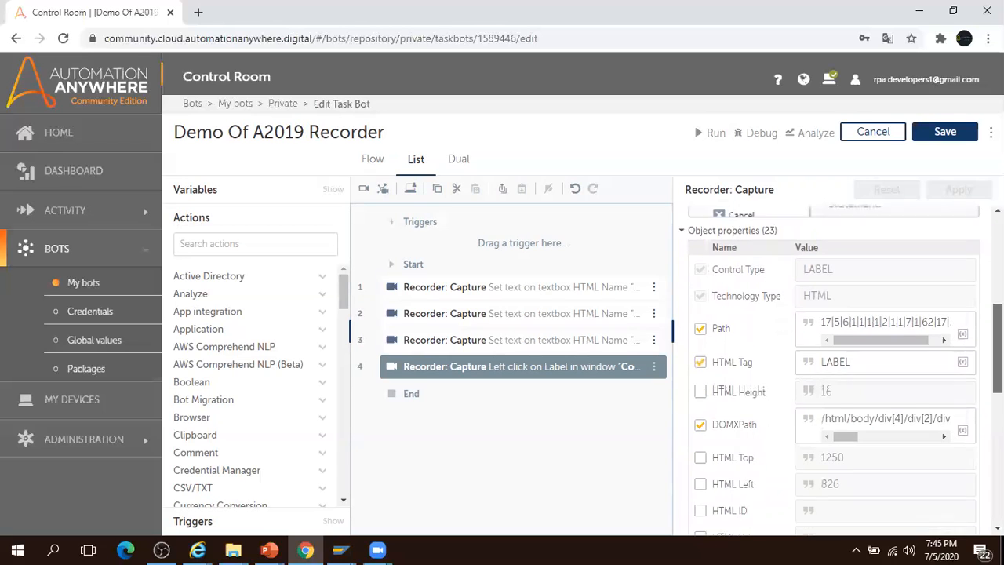
scroll(782, 348, "down", 3)
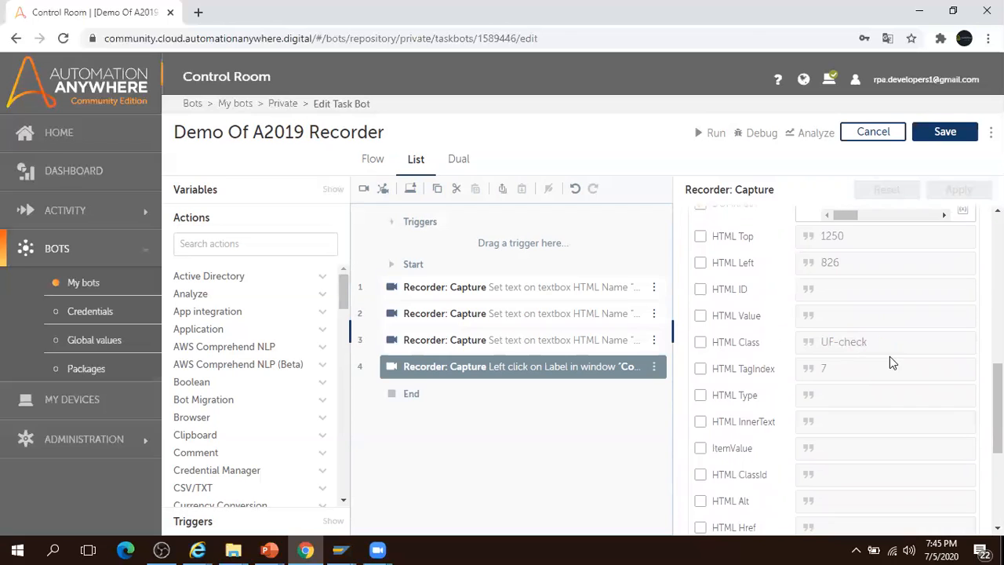
scroll(996, 408, "down", 5)
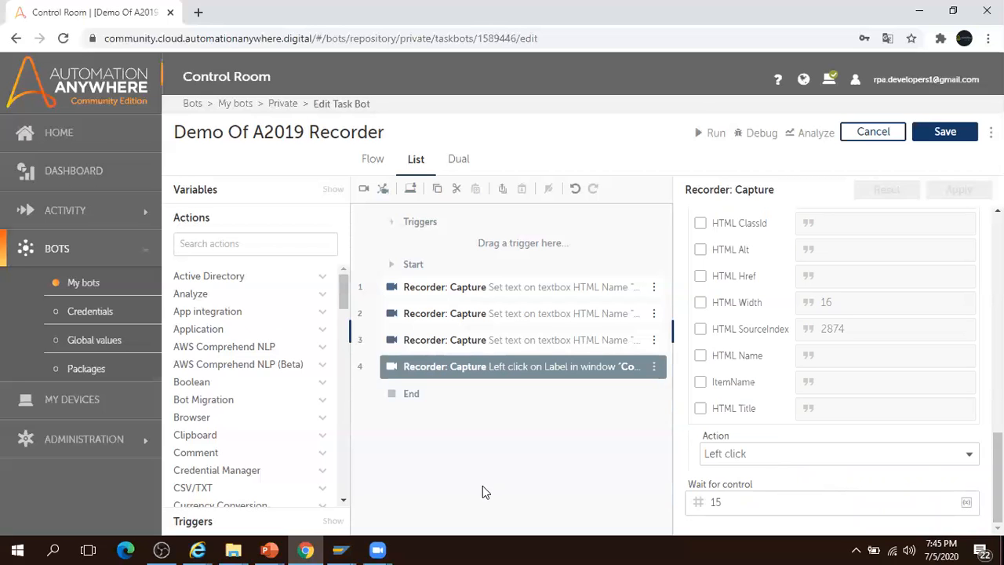
- Save the Demo Of A2019 Recorder bot and bring up the Salesforce login window
left_click(945, 132)
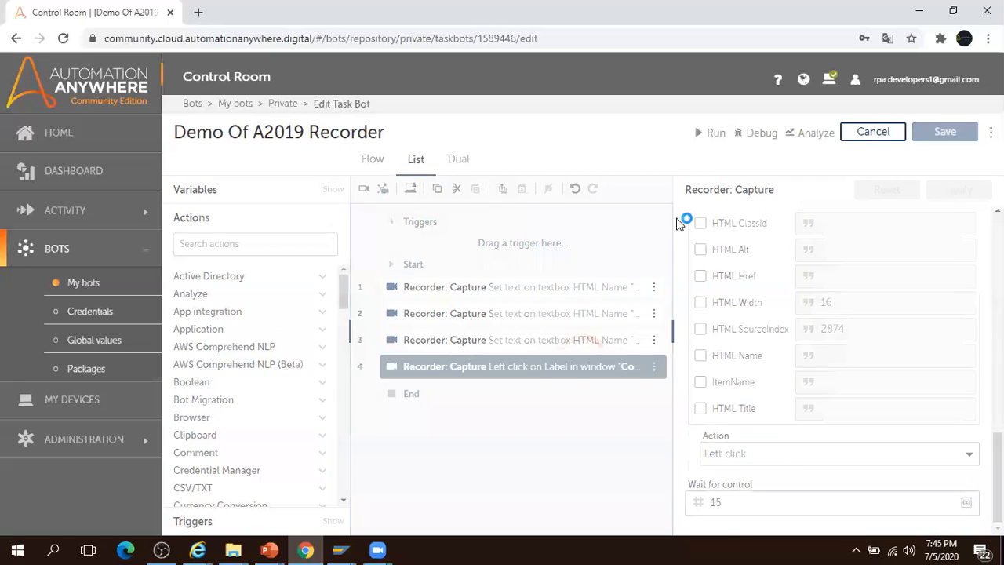
left_click(199, 549)
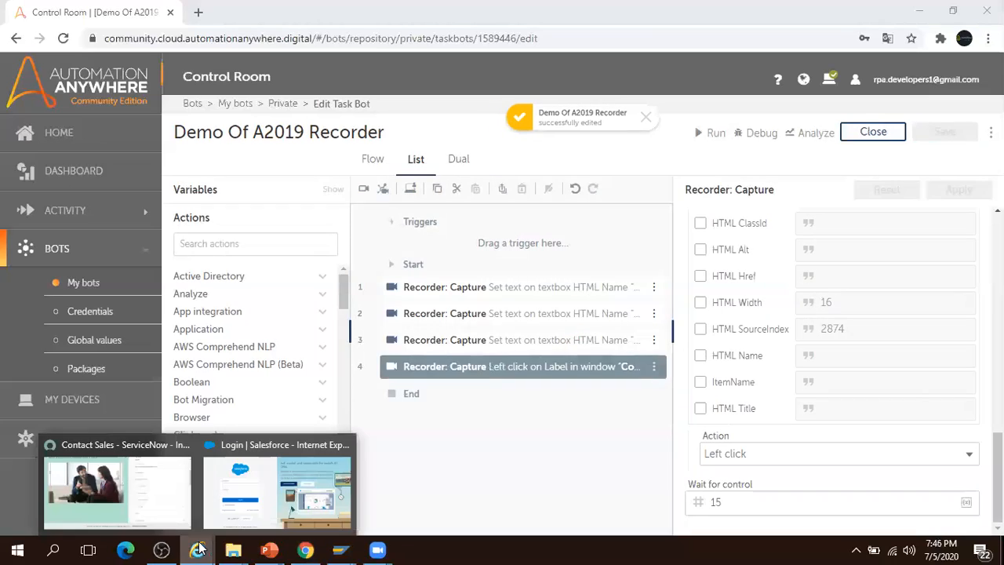
left_click(283, 490)
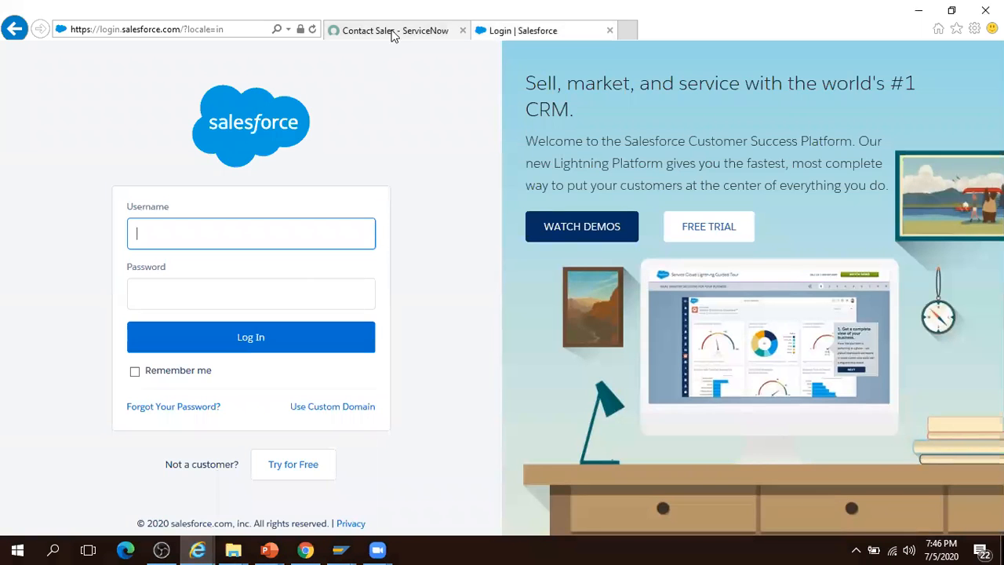
- Clear First Name, Last Name and Business E-mail on the ServiceNow contact form
left_click(395, 32)
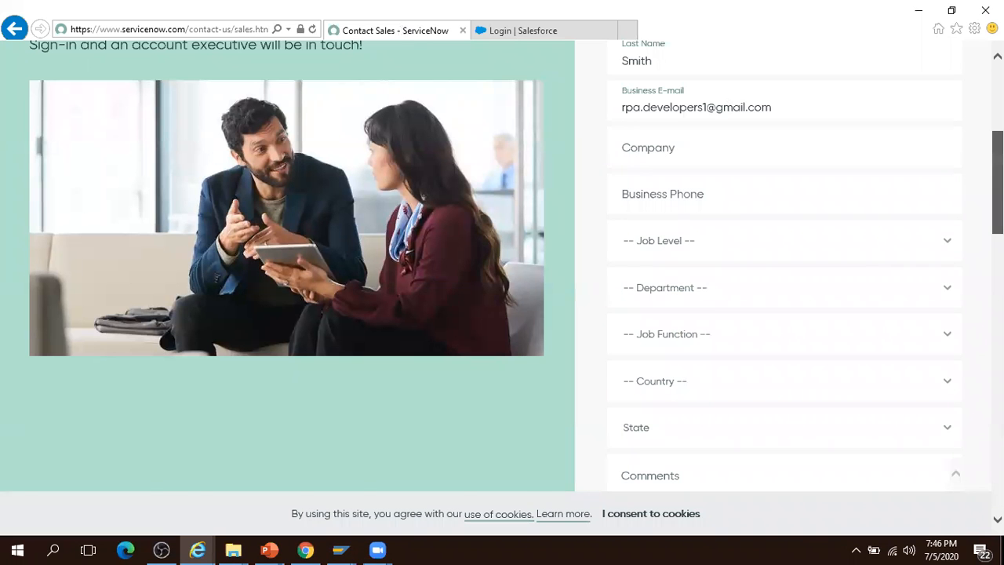
scroll(752, 239, "up", 4)
left_click(677, 327)
key("ctrl+a")
key("BackSpace")
left_click(660, 379)
key("BackSpace")
key("BackSpace")
key("BackSpace")
key("BackSpace")
key("BackSpace")
left_click(796, 426)
key("ctrl+a")
key("BackSpace")
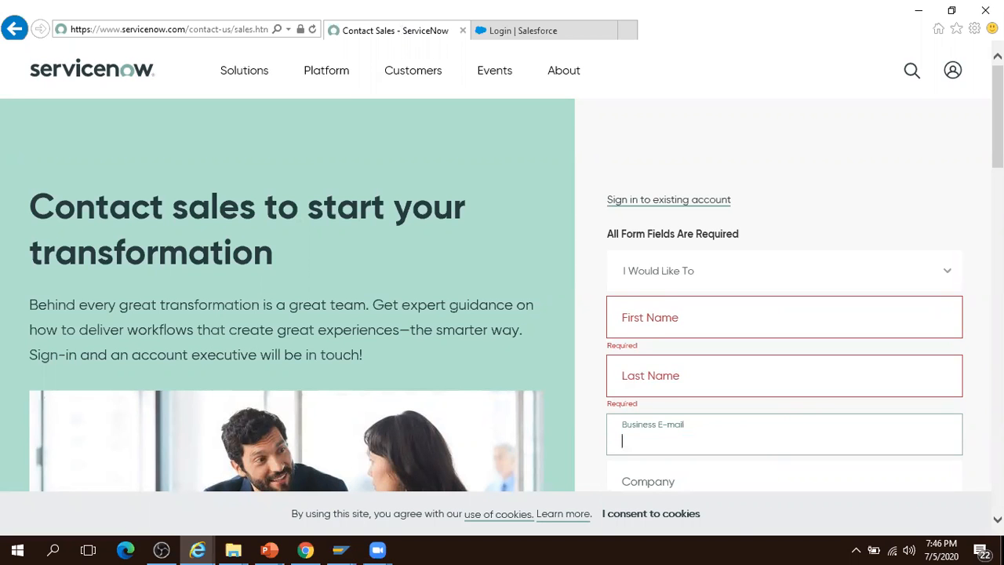
- Untick Get ServiceNow ID, reload the form, and return to the bot editor
scroll(614, 418, "down", 8)
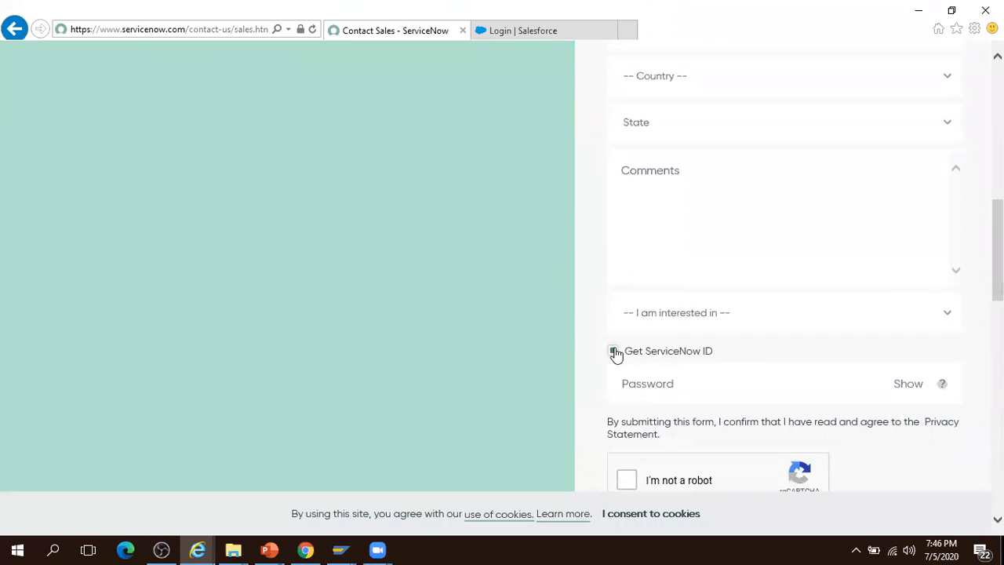
left_click(612, 374)
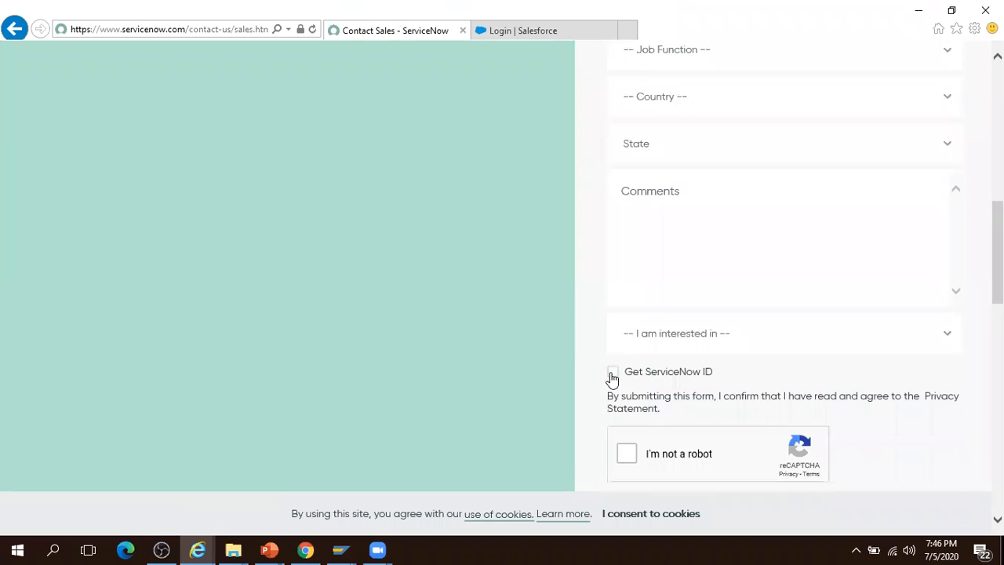
left_click(313, 29)
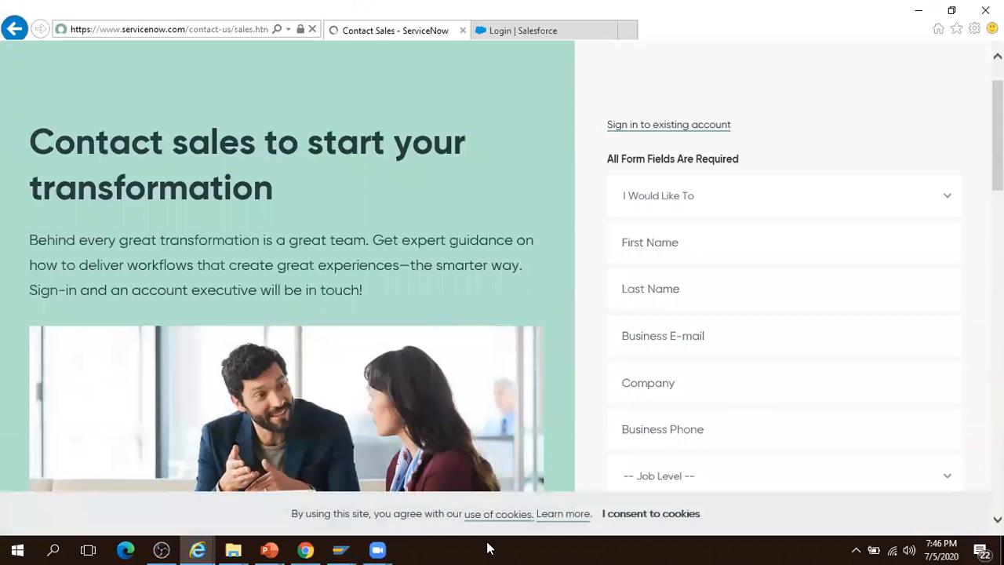
left_click(305, 550)
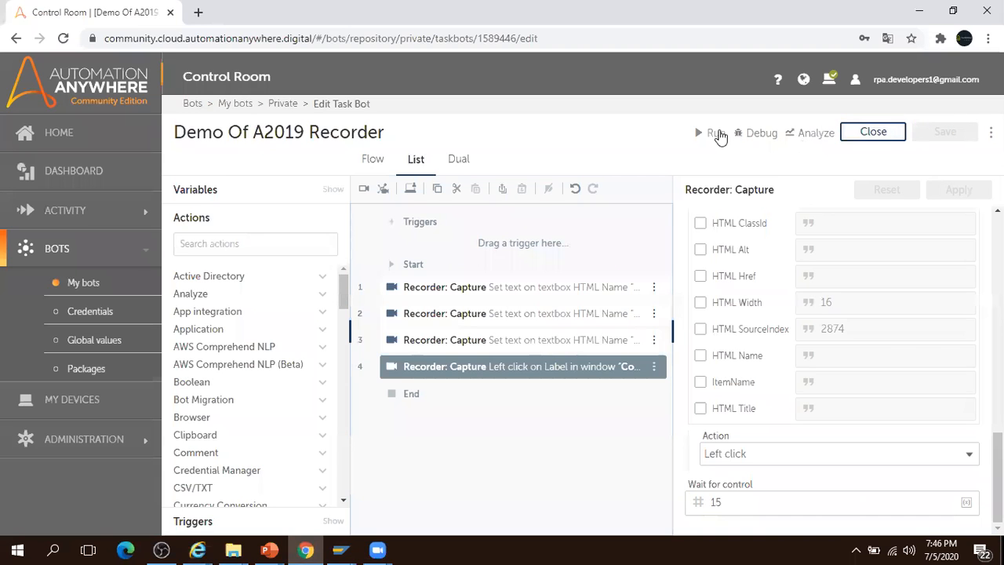
- Run the bot, verify the refilled ServiceNow form, view the Salesforce login tab, then return
left_click(707, 135)
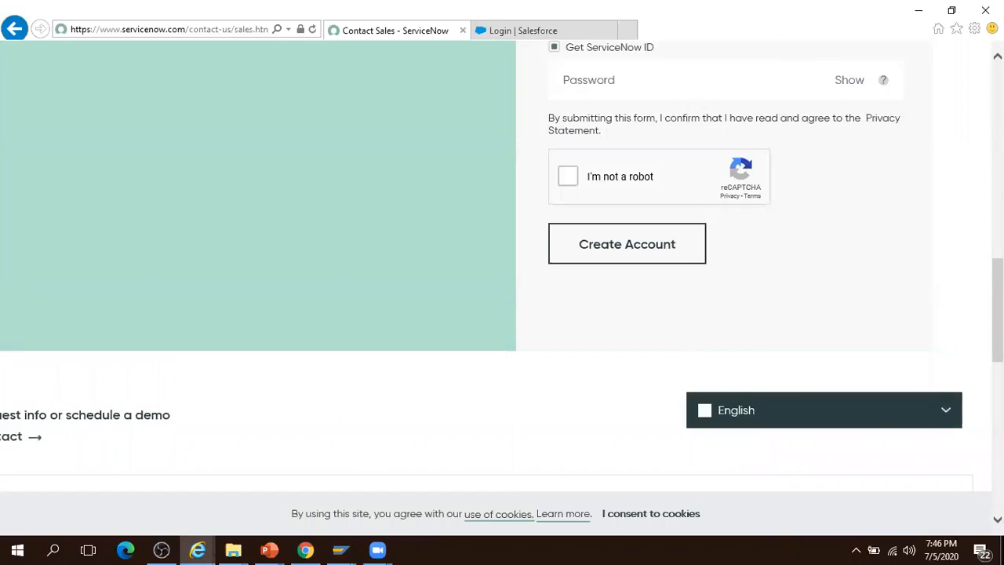
scroll(503, 274, "up", 10)
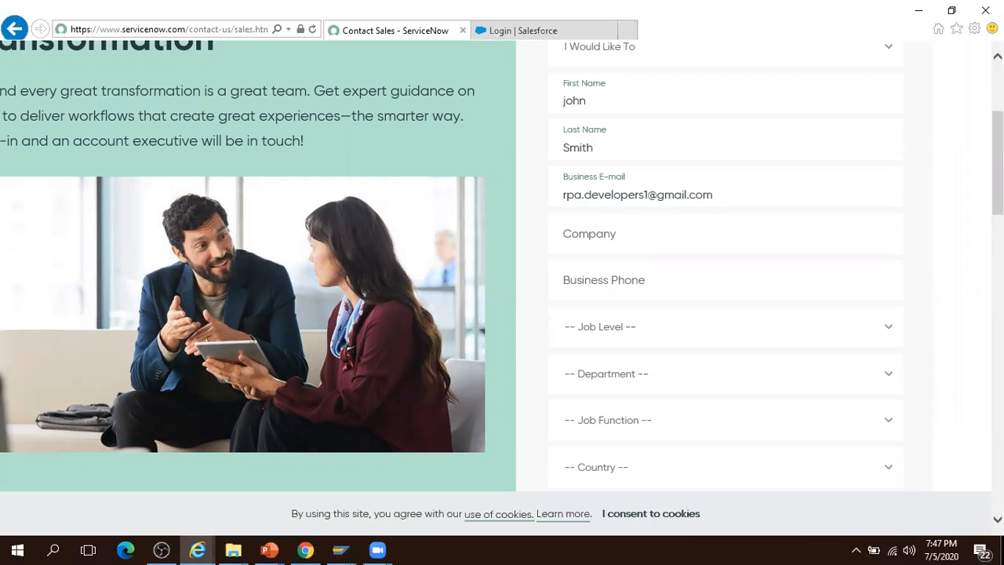
scroll(502, 282, "up", 3)
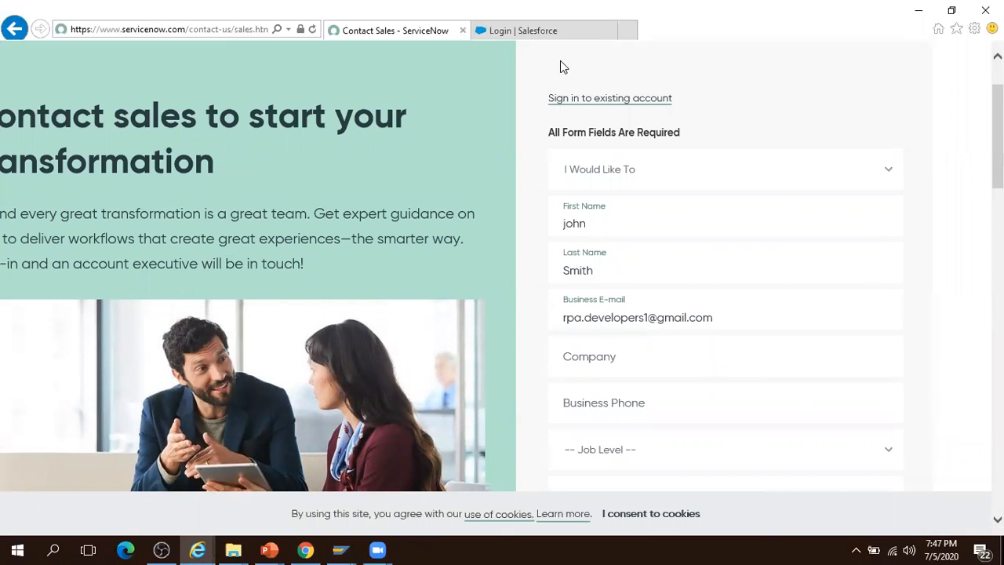
left_click(549, 31)
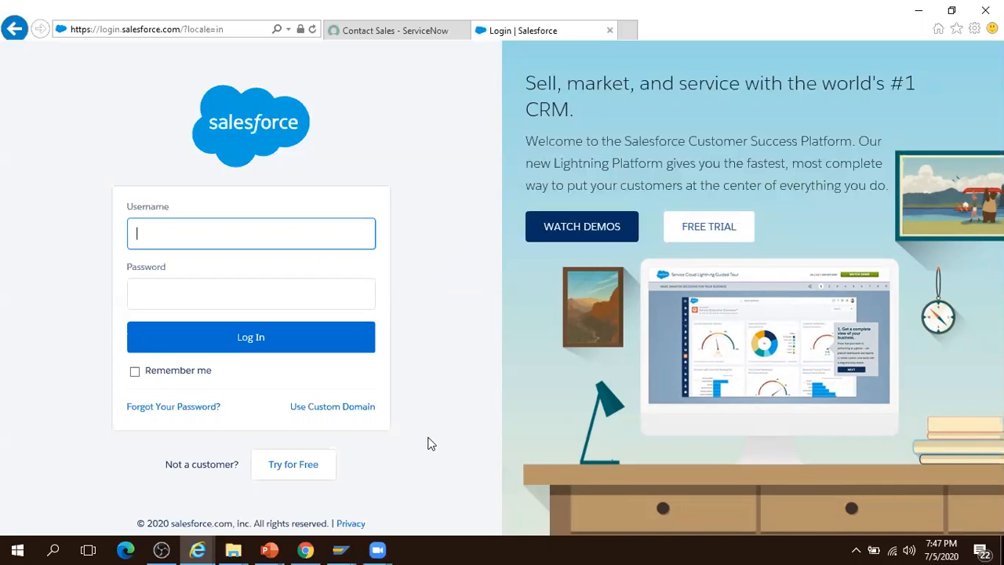
left_click(306, 550)
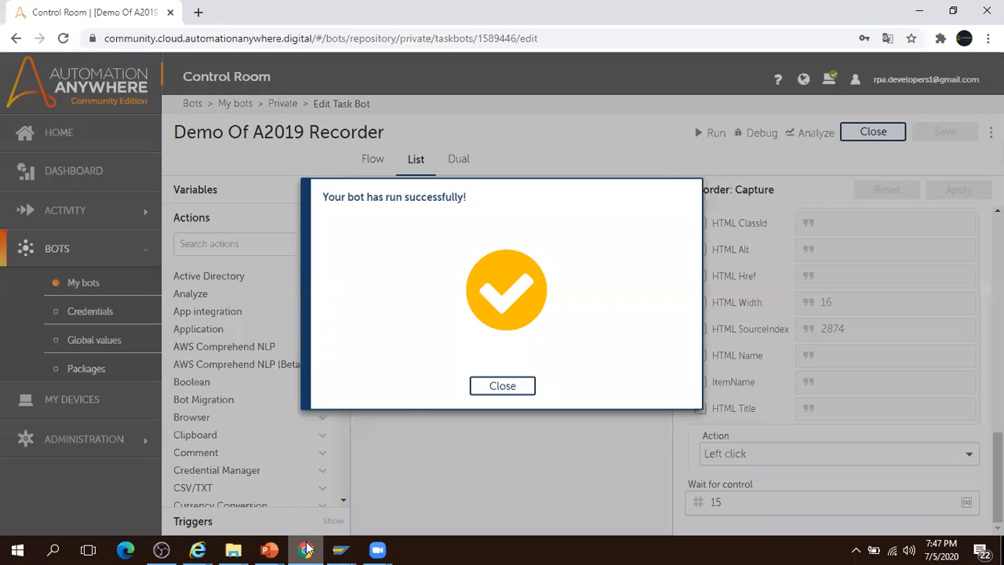
- Dismiss the run-success message and add a Recorder Capture action as step 5
left_click(514, 386)
left_click(242, 236)
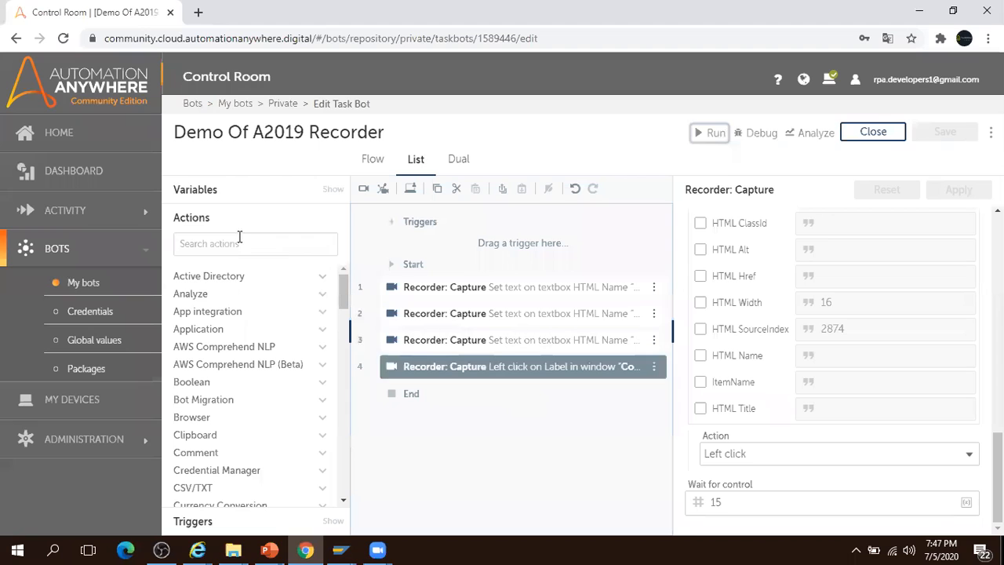
type("cap")
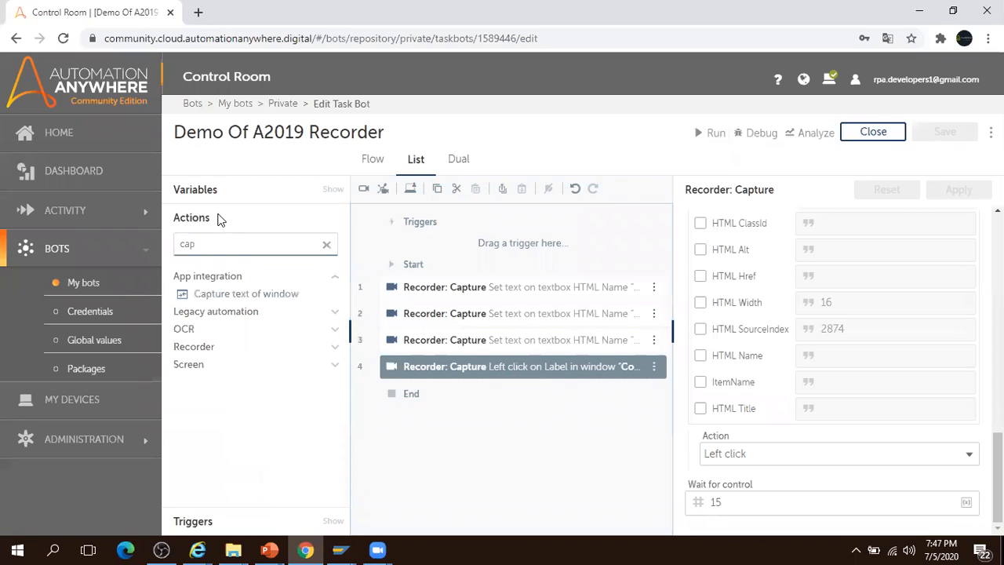
left_click(331, 350)
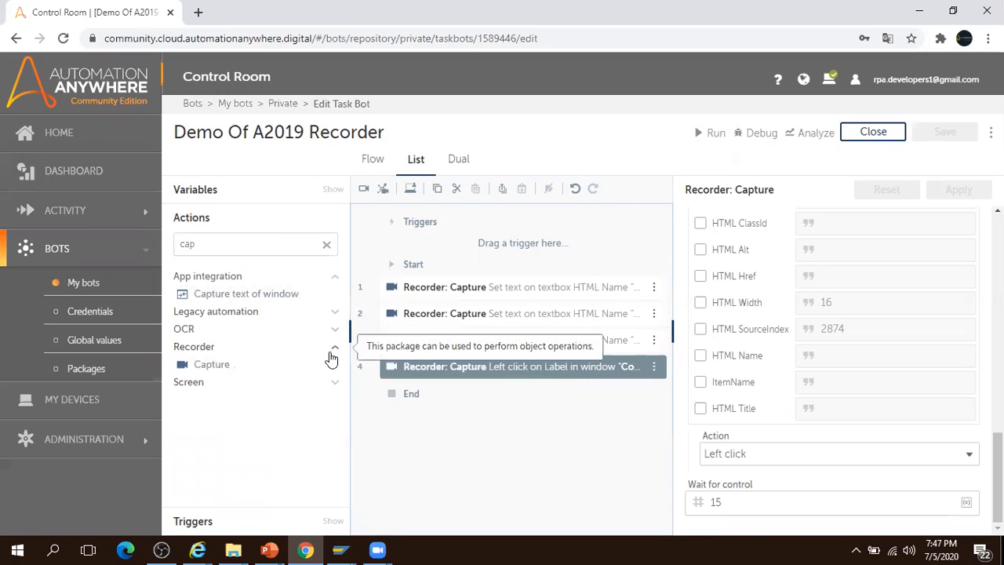
left_click_drag(219, 366, 511, 395)
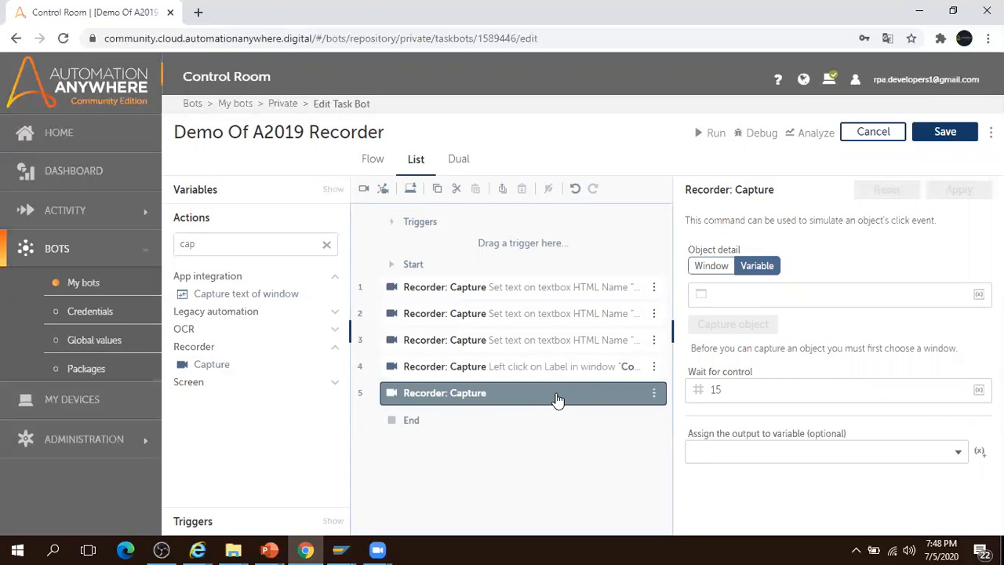
- Switch step 5 to a direct window choice and refresh the window list to include Salesforce login
left_click(710, 266)
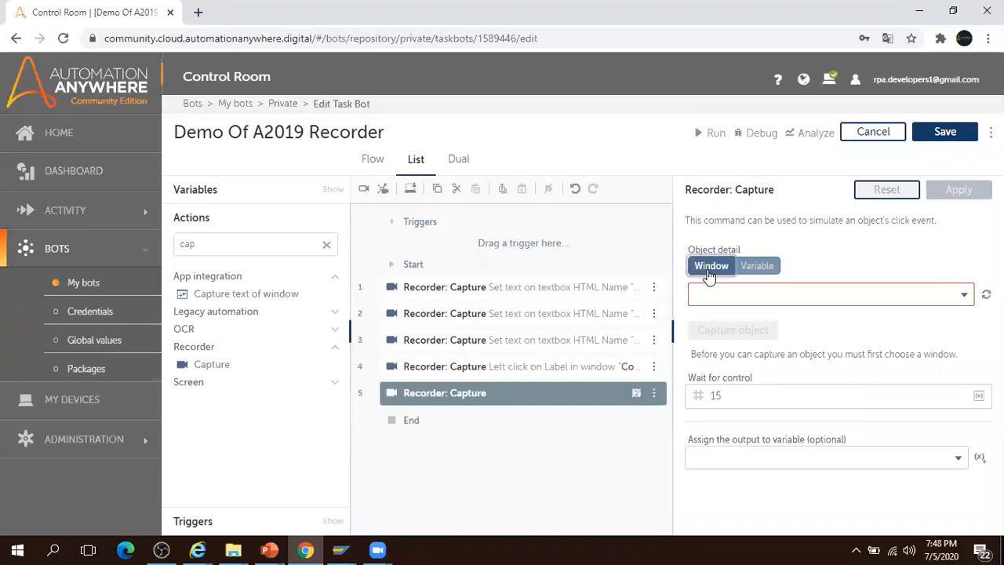
mouse_move(198, 549)
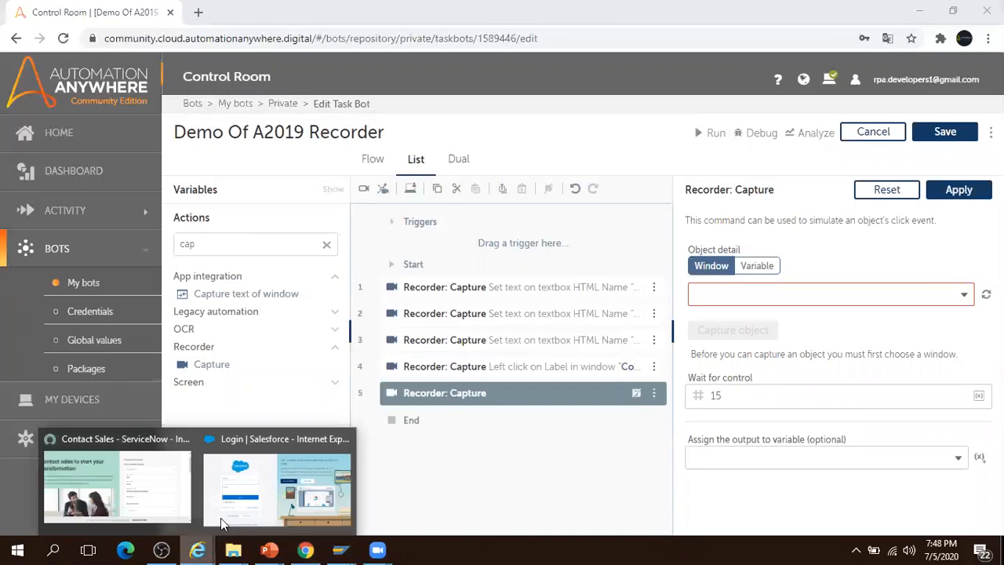
left_click(261, 486)
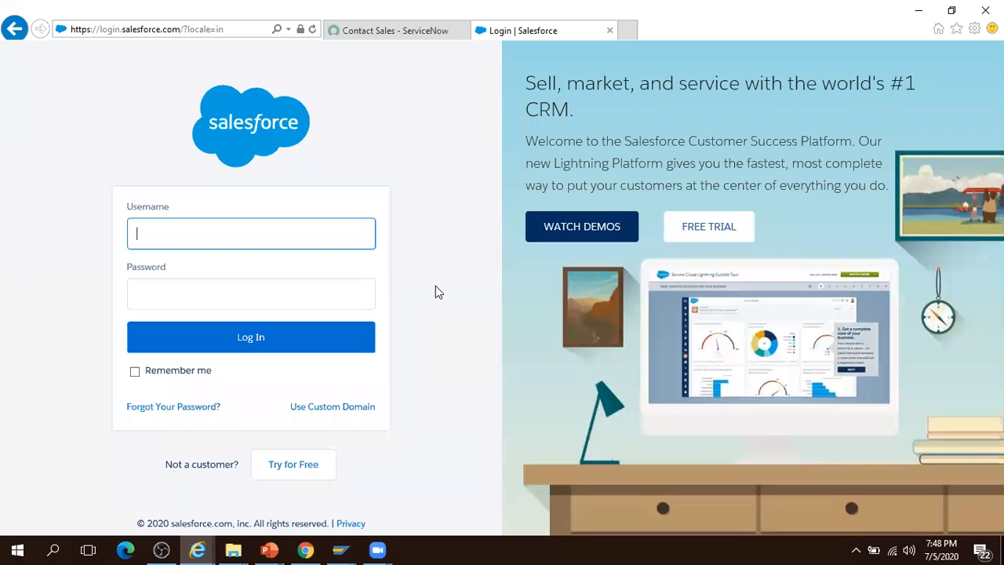
key("alt+Tab")
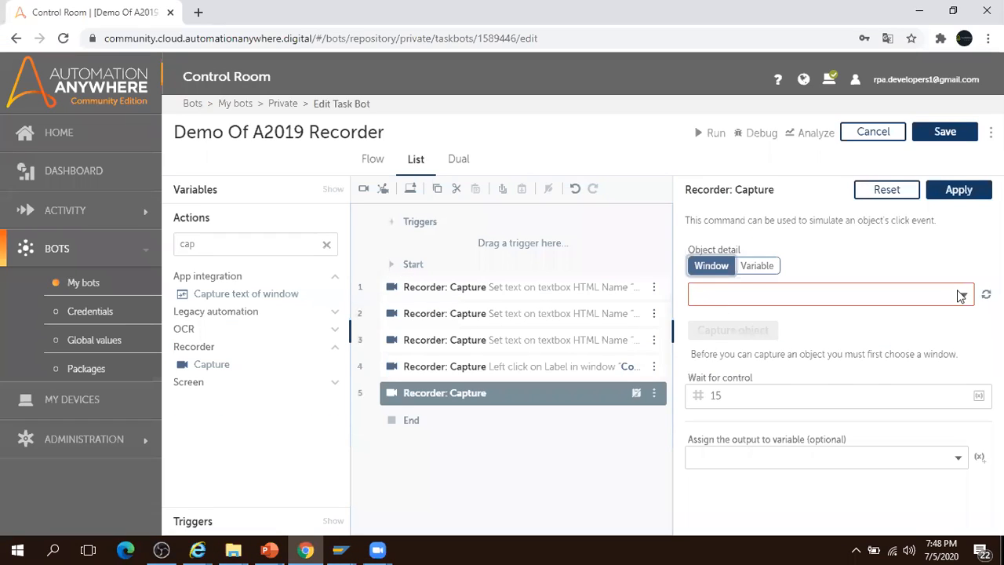
left_click(963, 295)
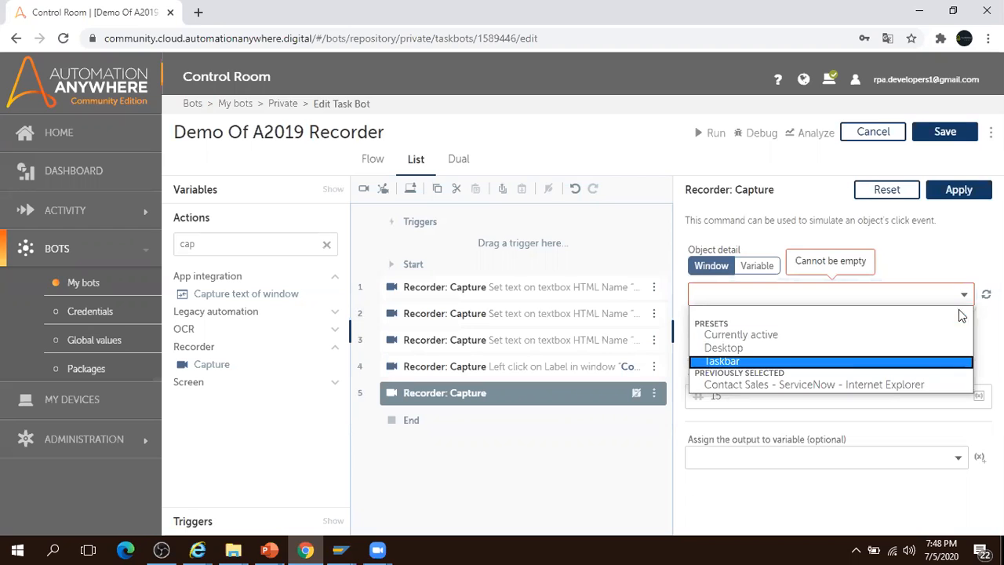
left_click(987, 294)
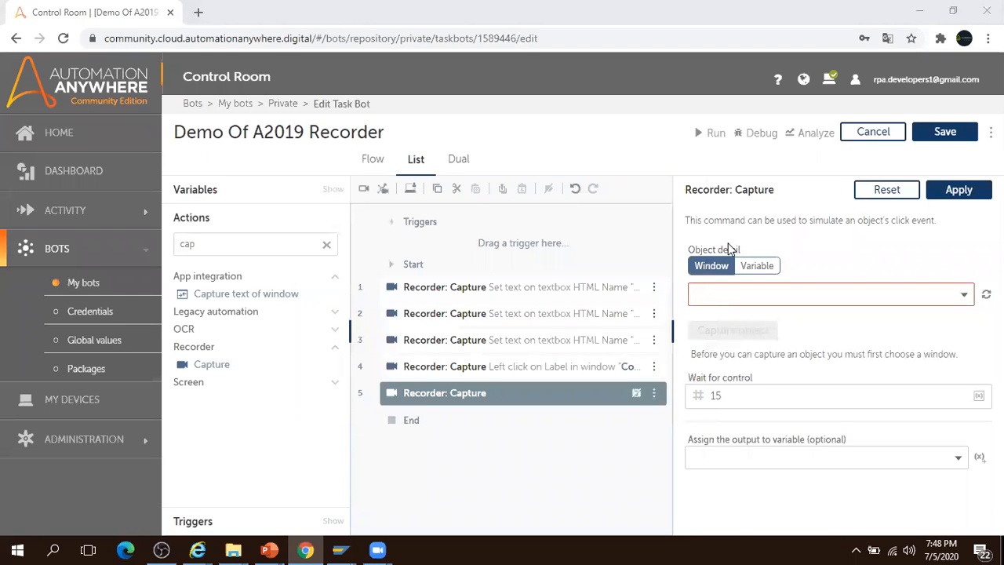
left_click(965, 295)
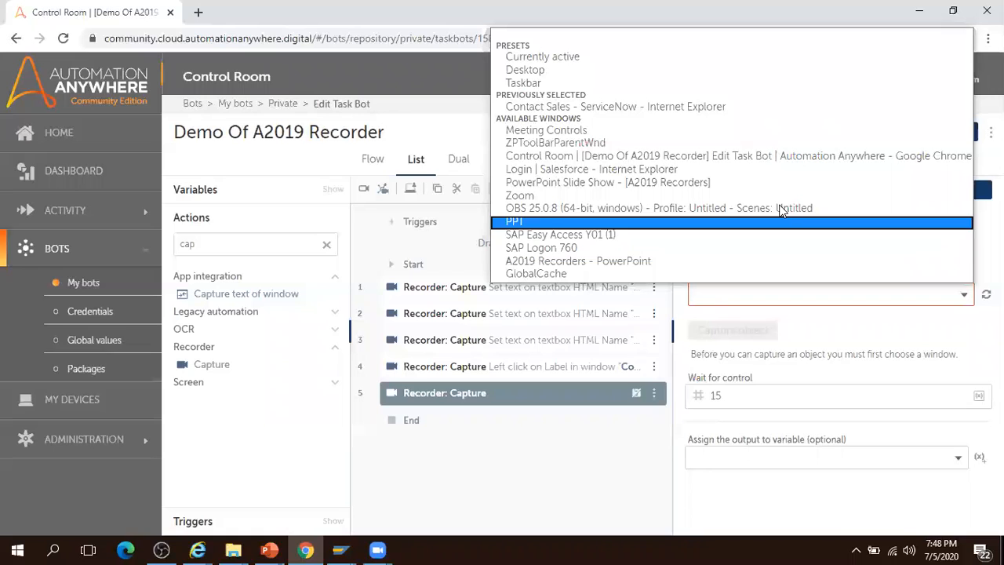
- Target 'Login | Salesforce - Internet Explorer' in step 5 and start capturing an object
left_click(666, 170)
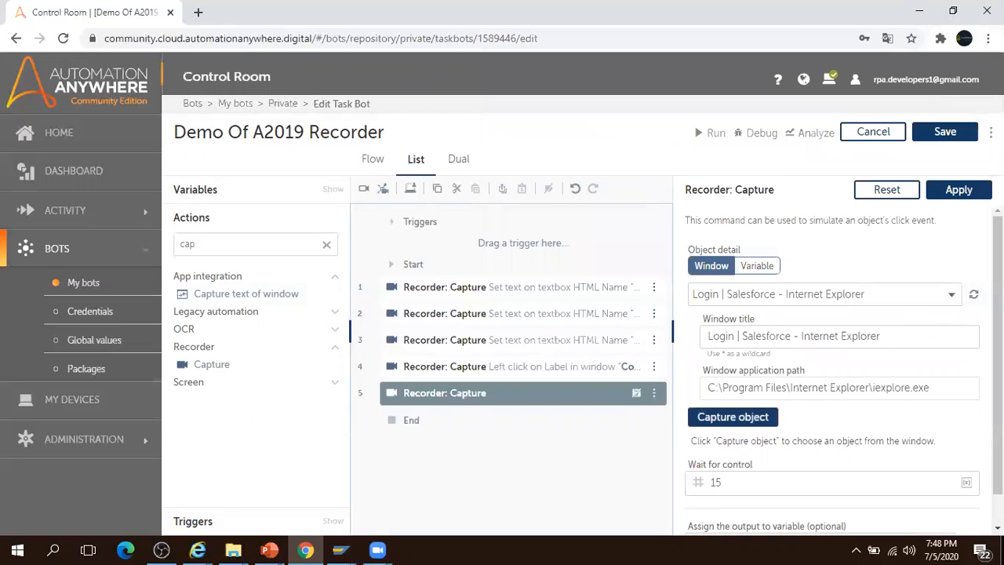
scroll(915, 314, "down", 1)
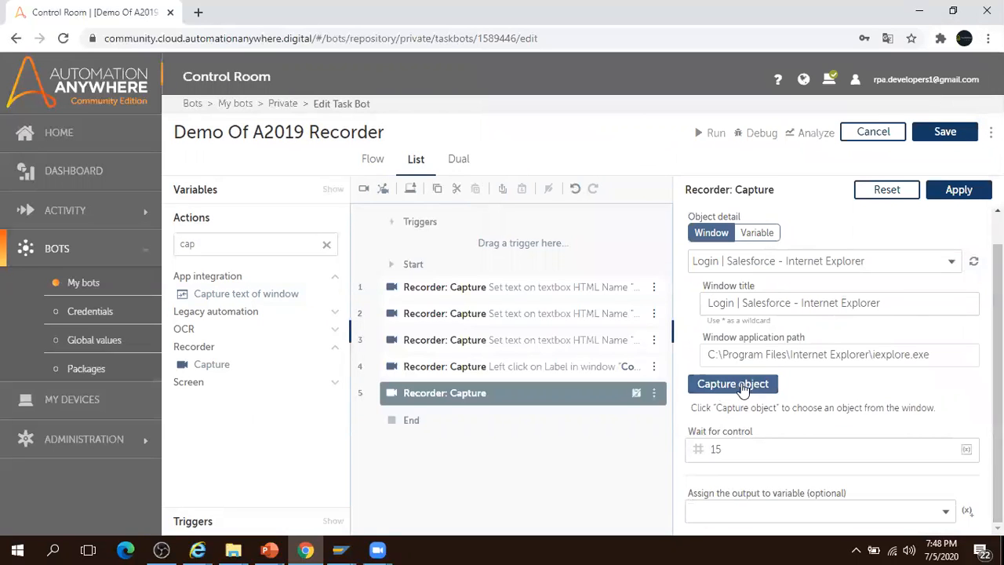
left_click(743, 390)
left_click(741, 387)
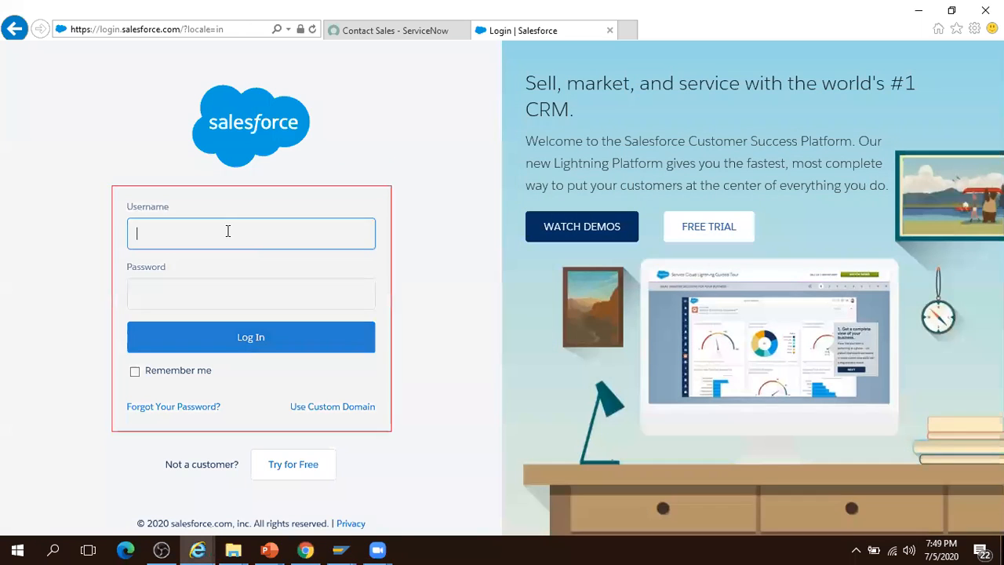
- Capture the Salesforce Username field with a test username, then clear it again
left_click(213, 233)
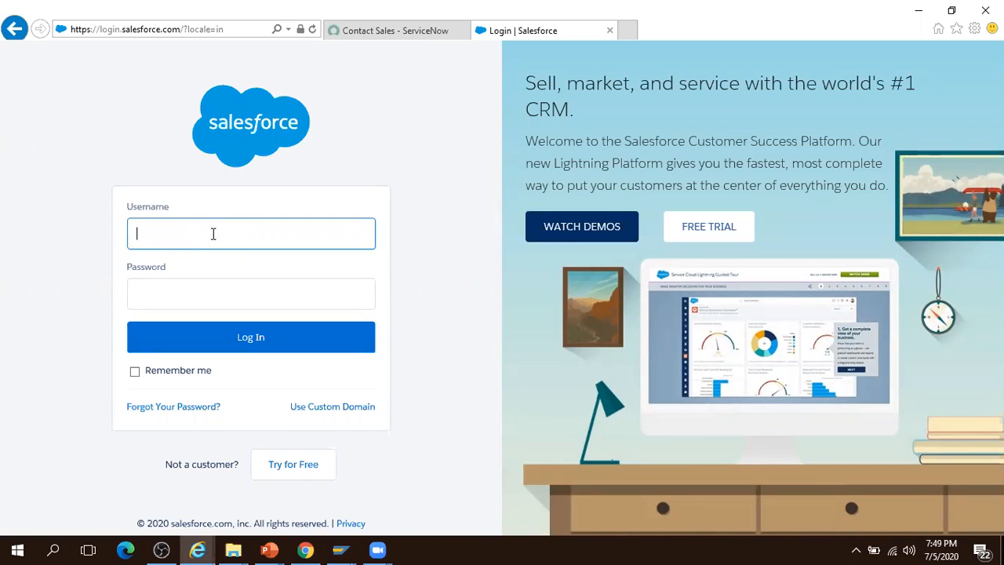
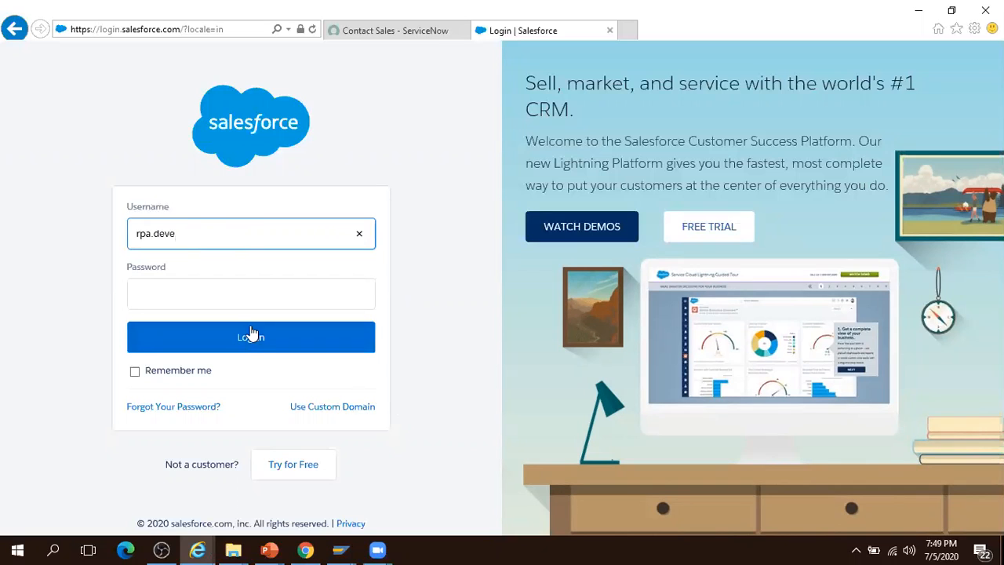
key("ctrl+a")
key("BackSpace")
left_click(305, 551)
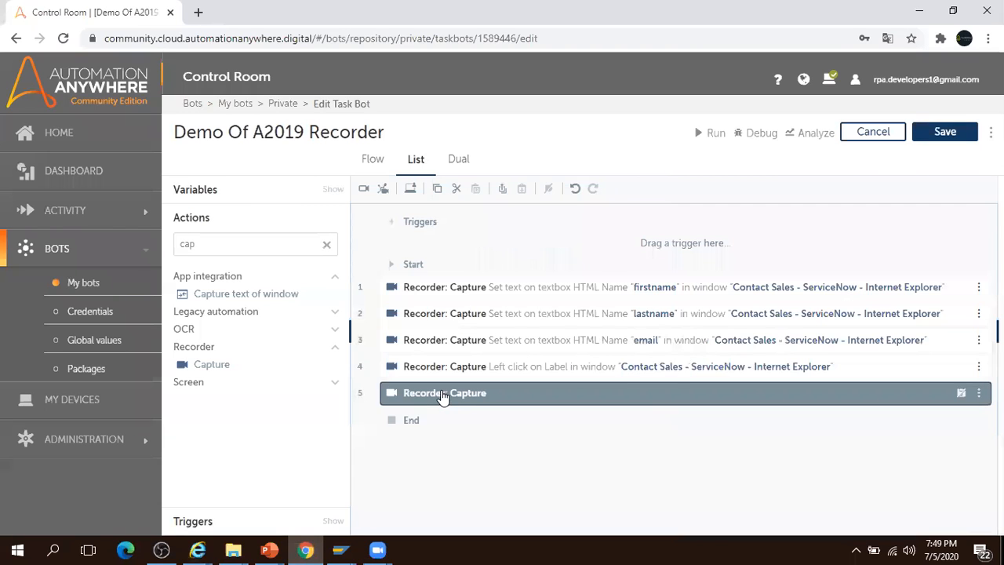
- Add a Capture action as step 5 targeting the Username field in the Salesforce login window
left_click_drag(197, 363, 451, 390)
left_click(482, 394)
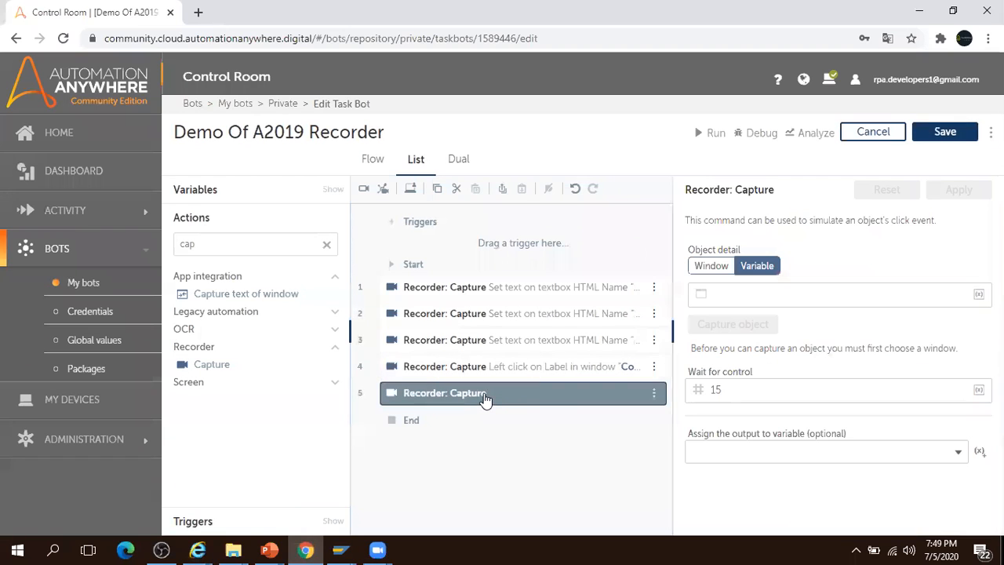
left_click(712, 266)
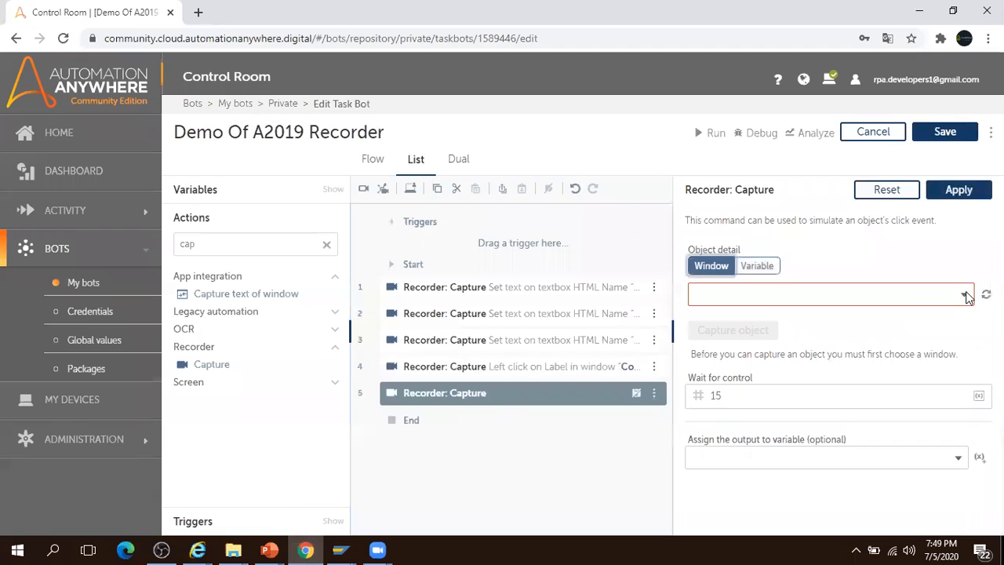
left_click(965, 295)
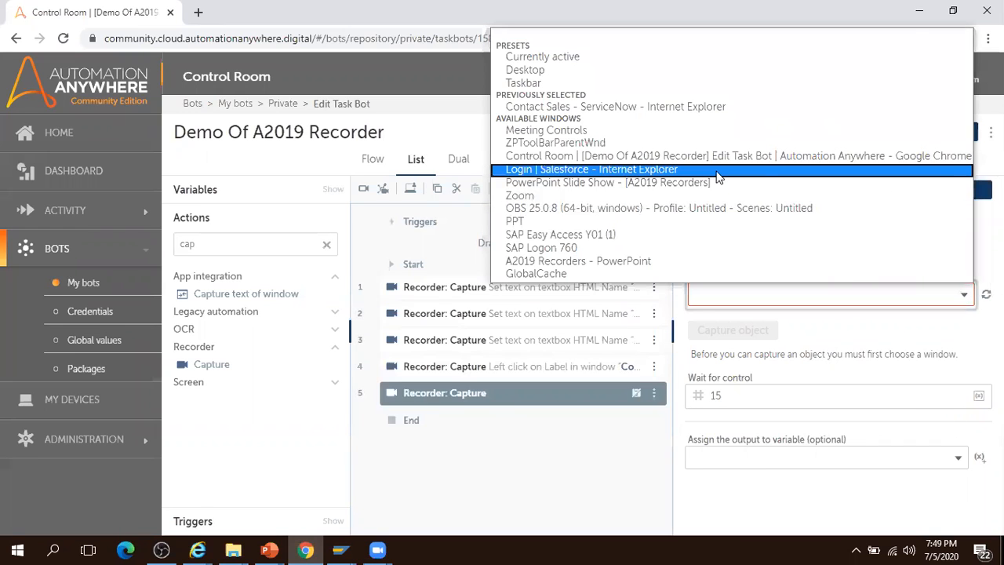
left_click(717, 169)
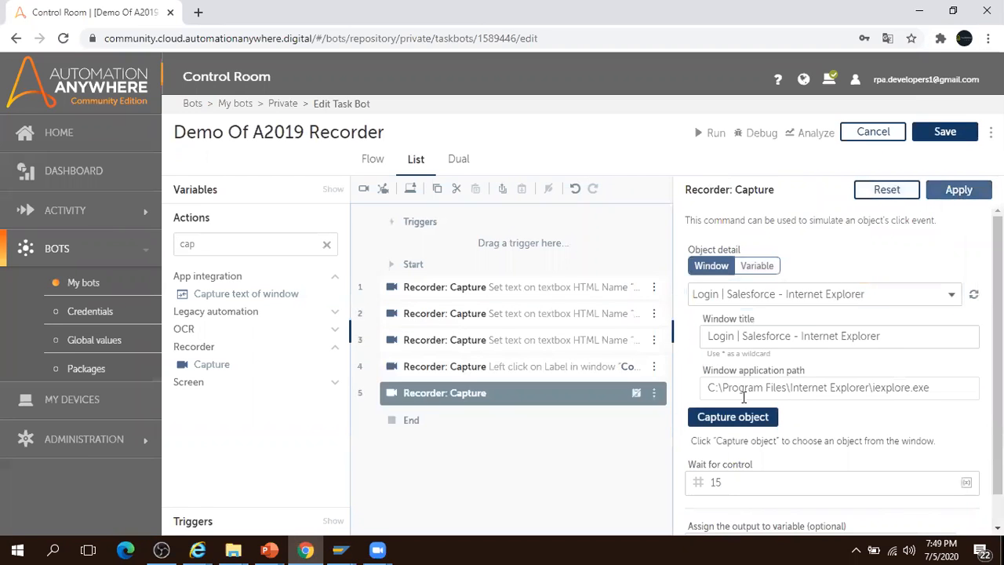
left_click(733, 417)
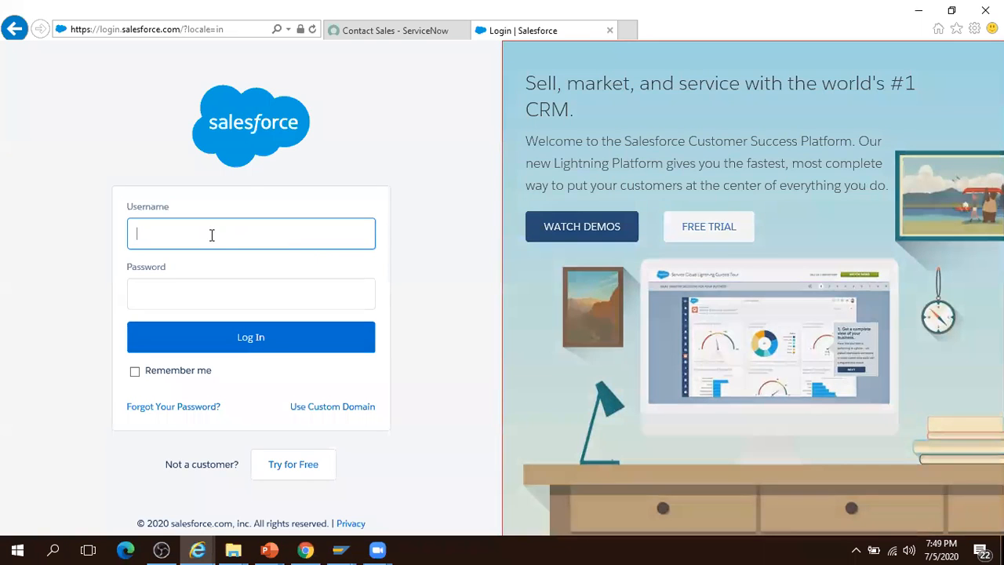
left_click(212, 233)
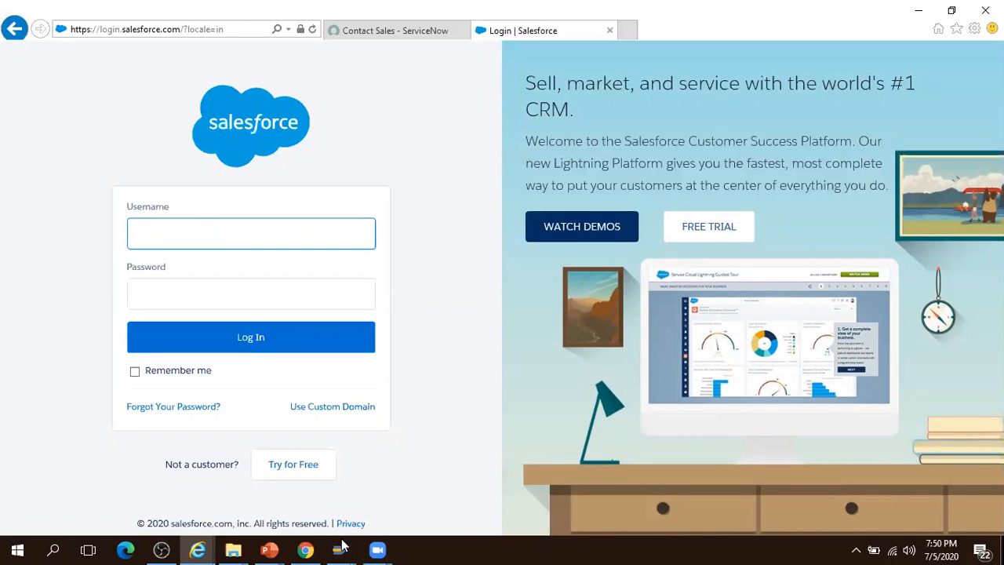
left_click(305, 550)
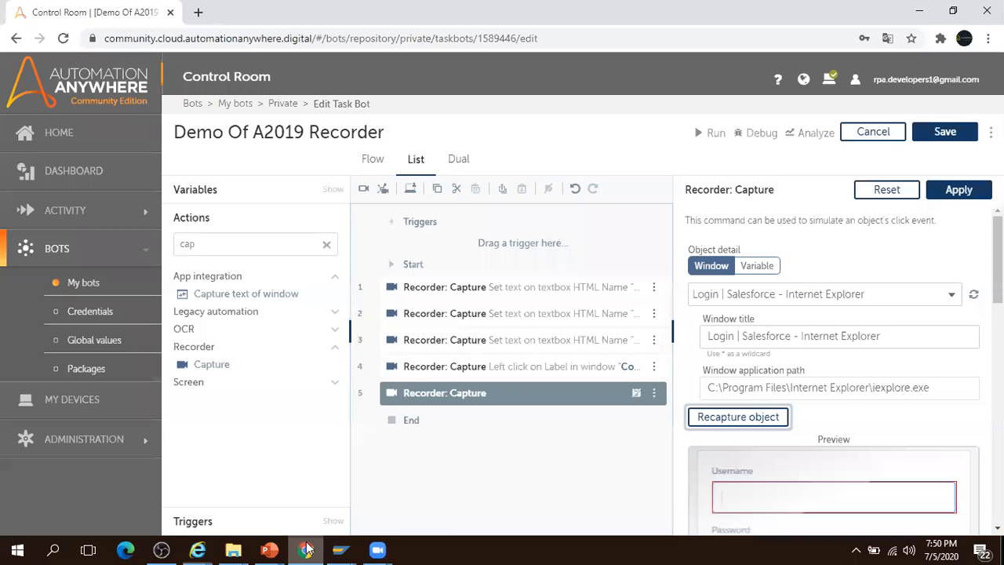
- Set step 5's Capture action to Set text and enter the login e-mail address as keystrokes
scroll(835, 369, "down", 5)
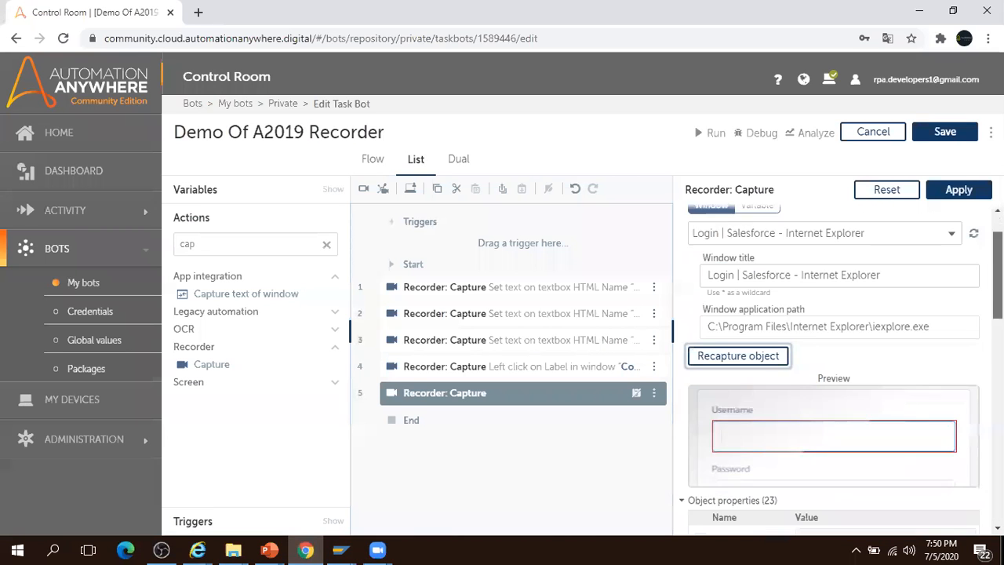
scroll(844, 285, "down", 5)
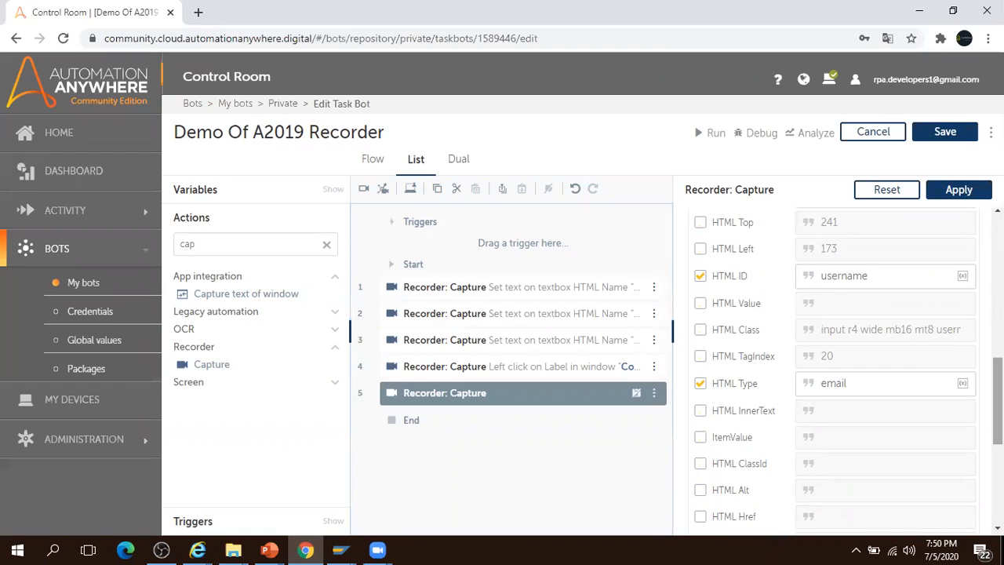
scroll(897, 381, "down", 2)
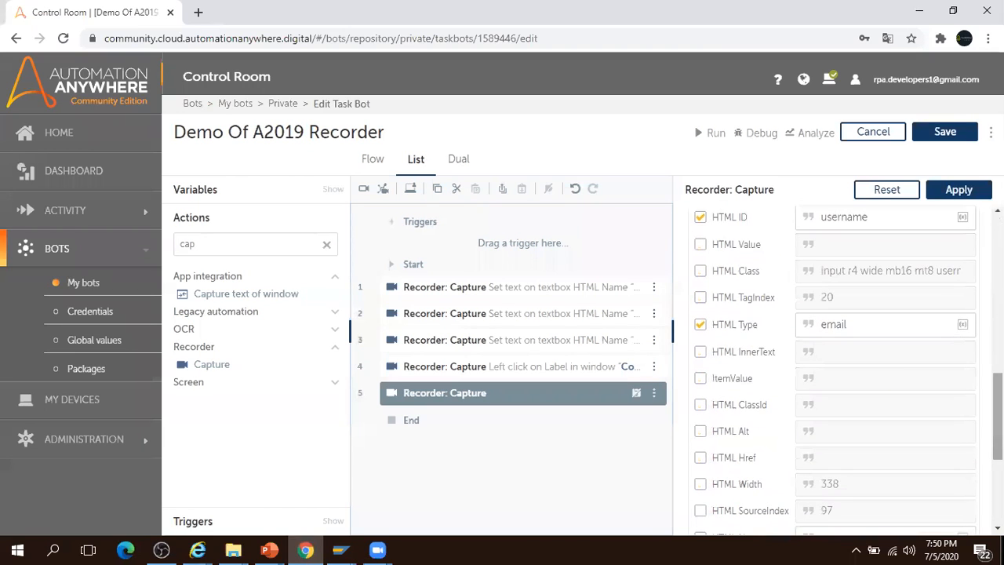
scroll(836, 369, "down", 5)
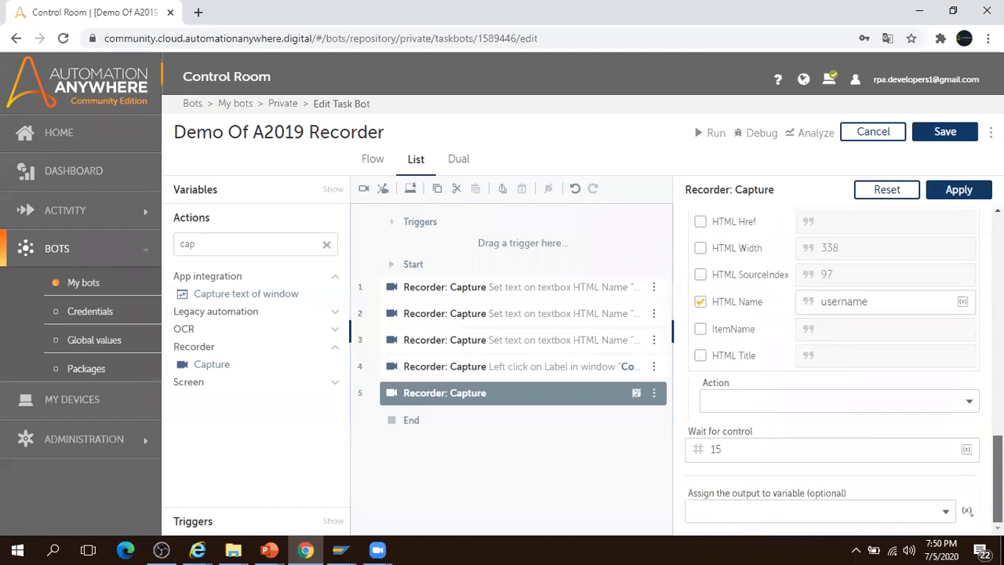
left_click(970, 402)
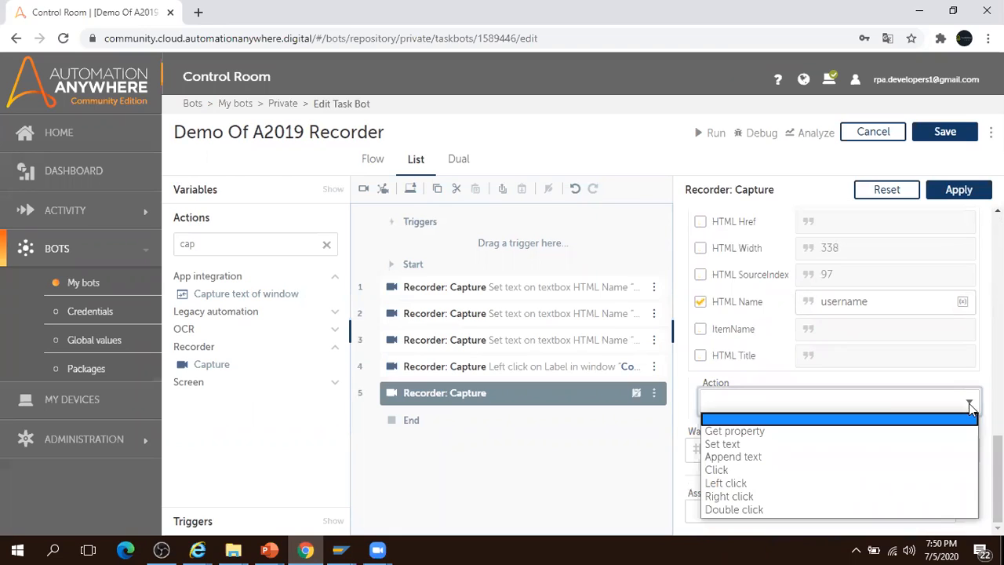
left_click(803, 445)
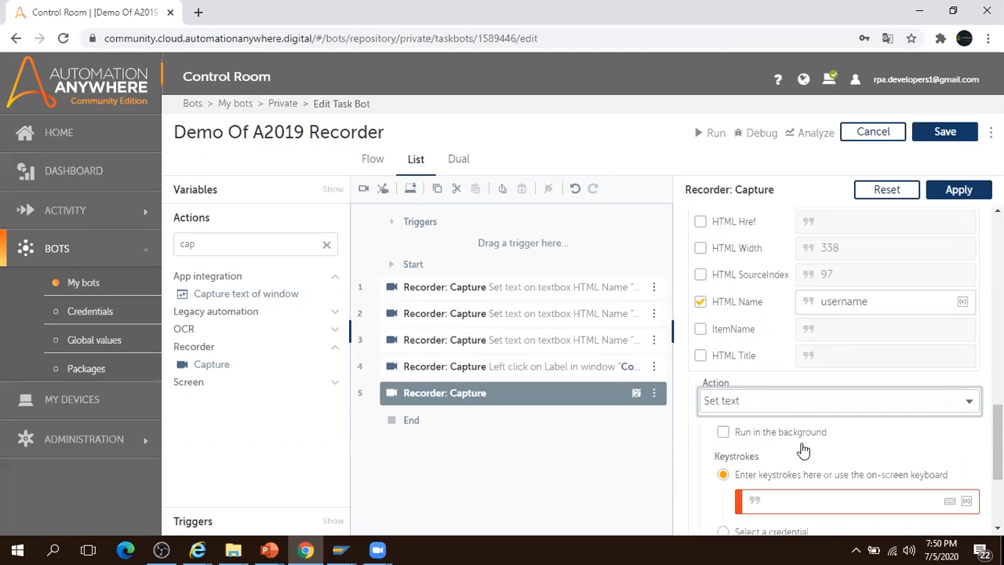
scroll(835, 369, "down", 3)
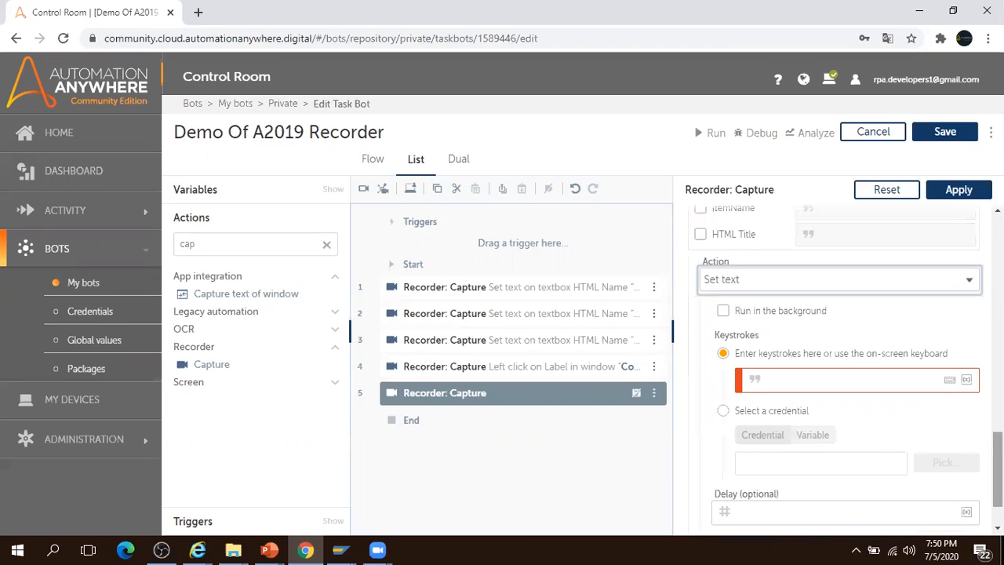
left_click(827, 285)
left_click(786, 310)
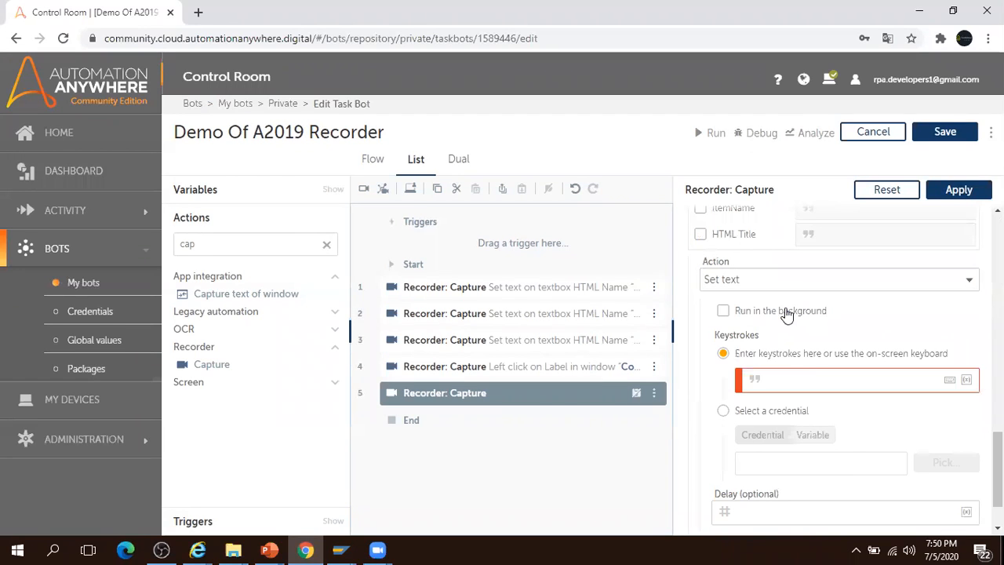
left_click(776, 381)
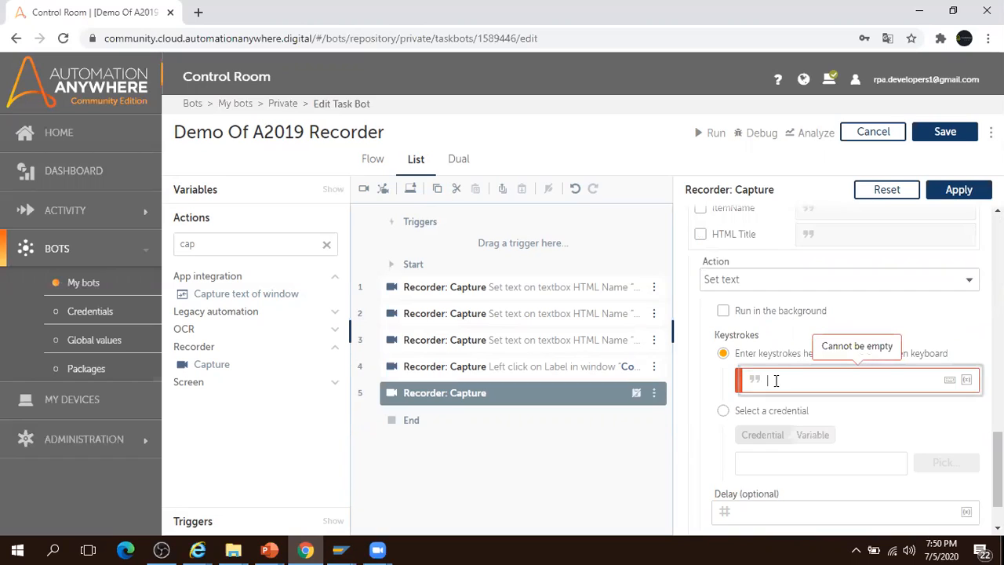
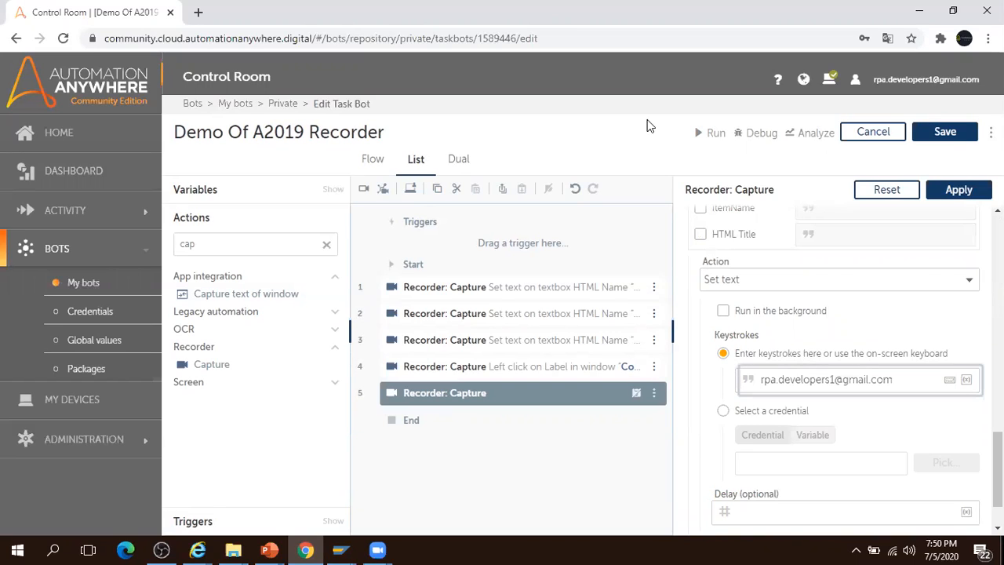
- Apply and save action 5, run the bot from it, and dismiss the success message
left_click(962, 190)
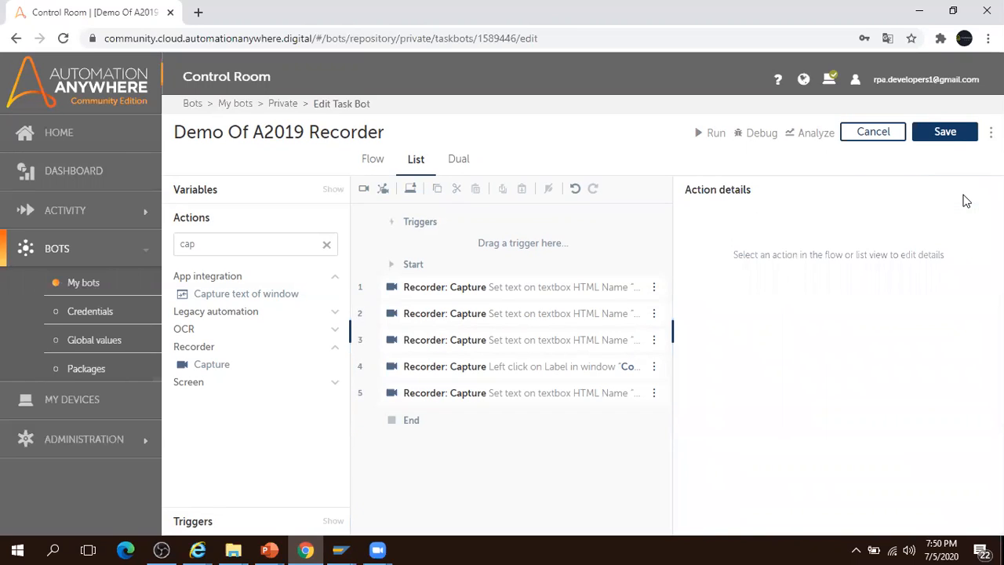
left_click(962, 131)
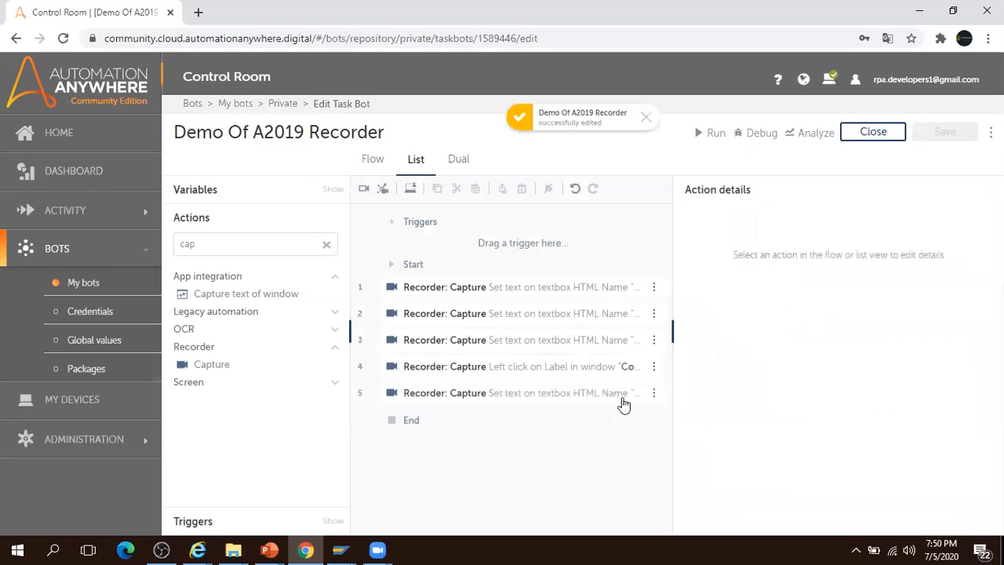
left_click(654, 395)
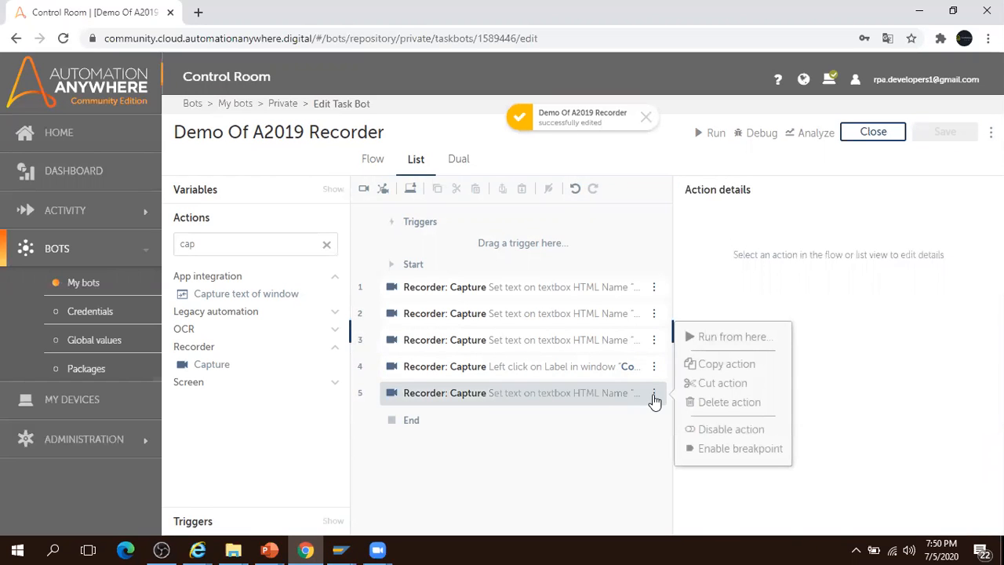
left_click(725, 338)
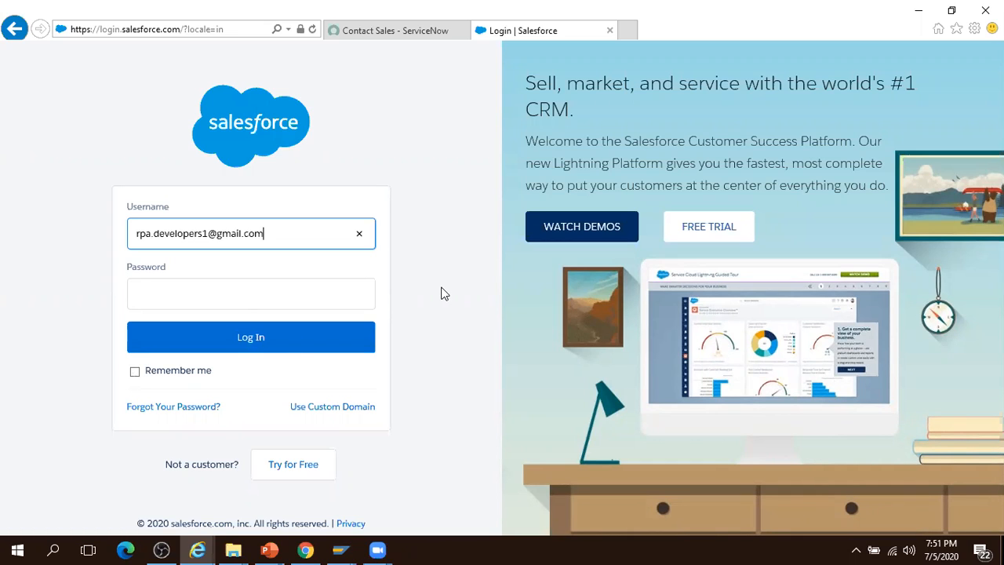
left_click(923, 11)
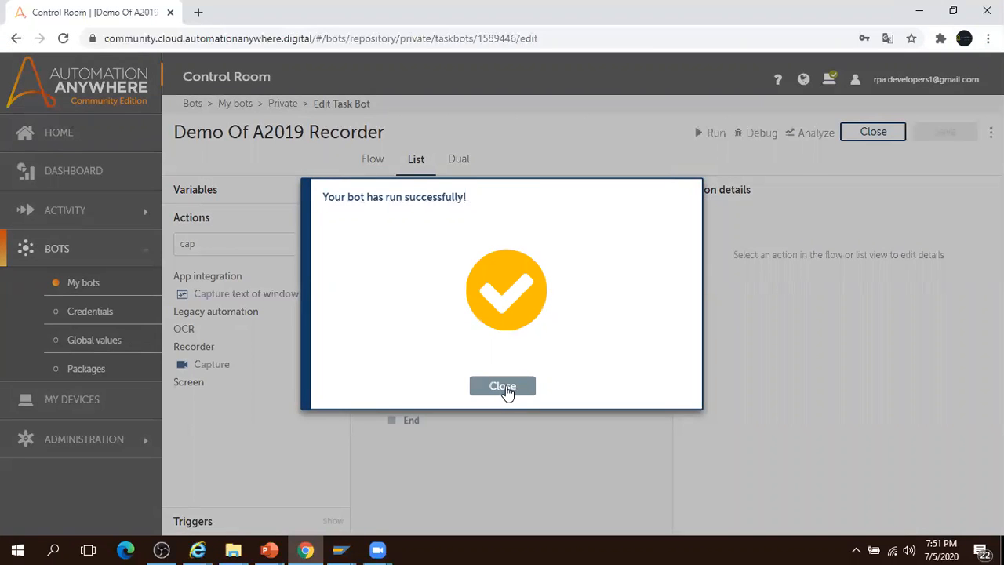
left_click(503, 387)
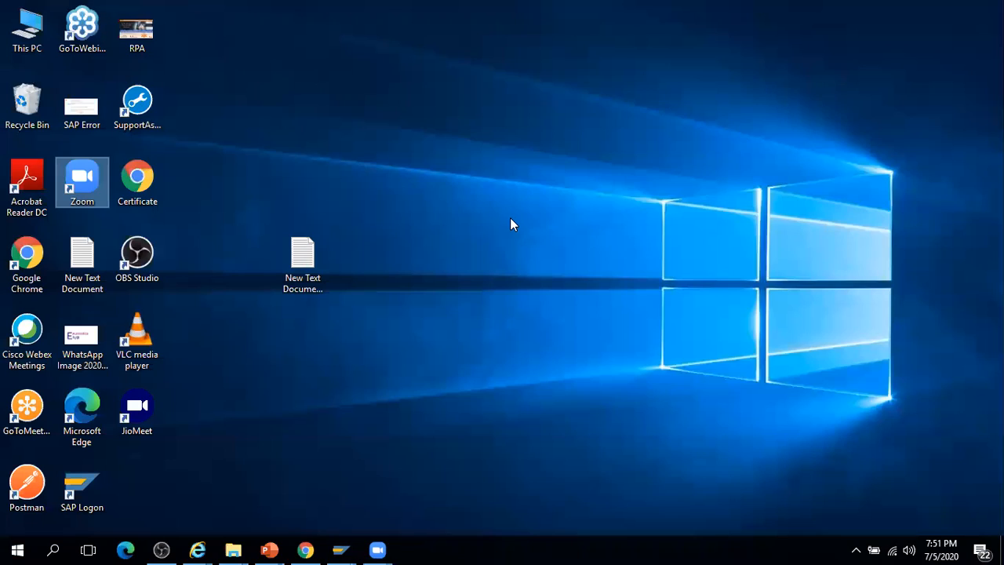
- Bring SAP Easy Access to the front from the taskbar, then return to the bot editor
right_click(510, 219)
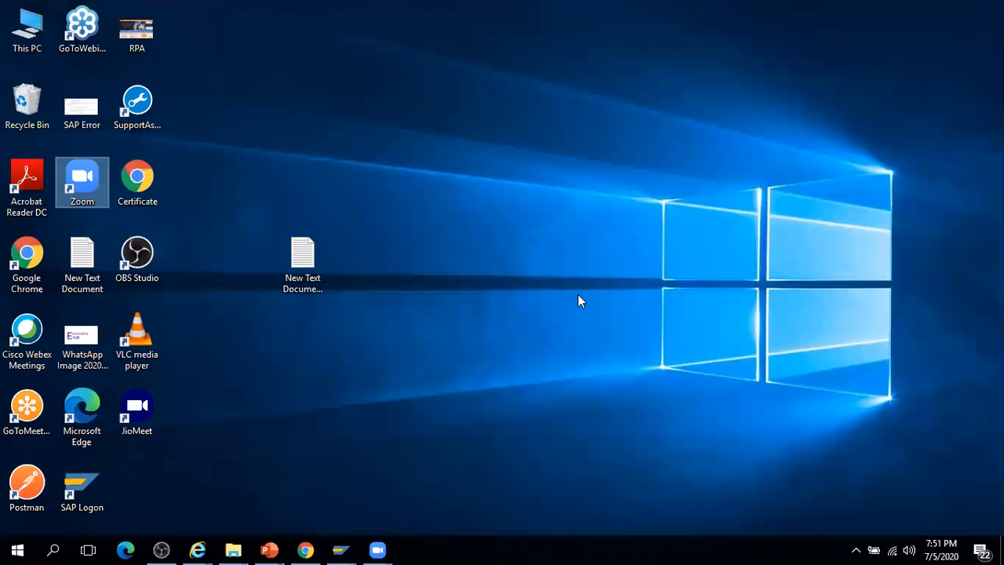
left_click(388, 426)
mouse_move(340, 549)
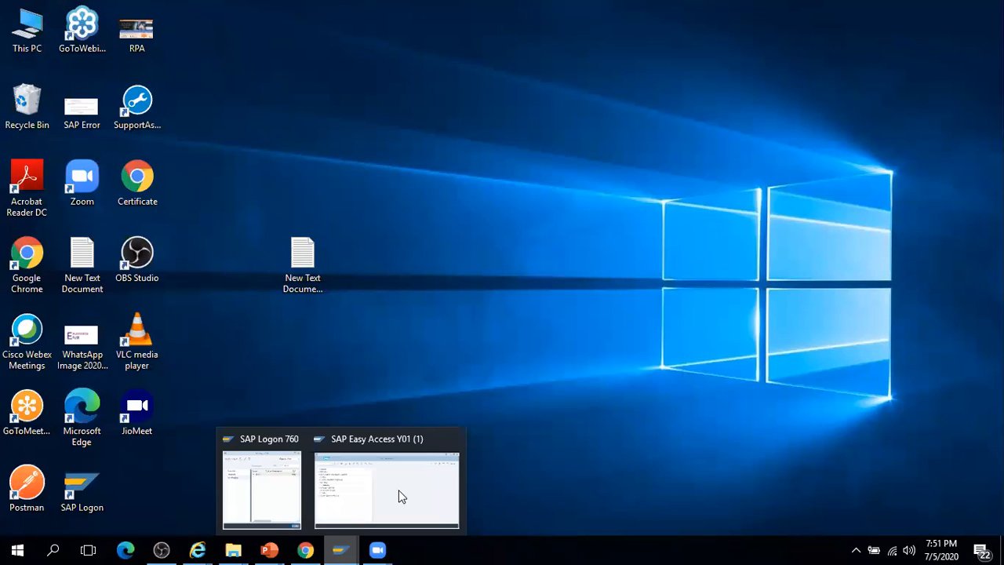
left_click(399, 490)
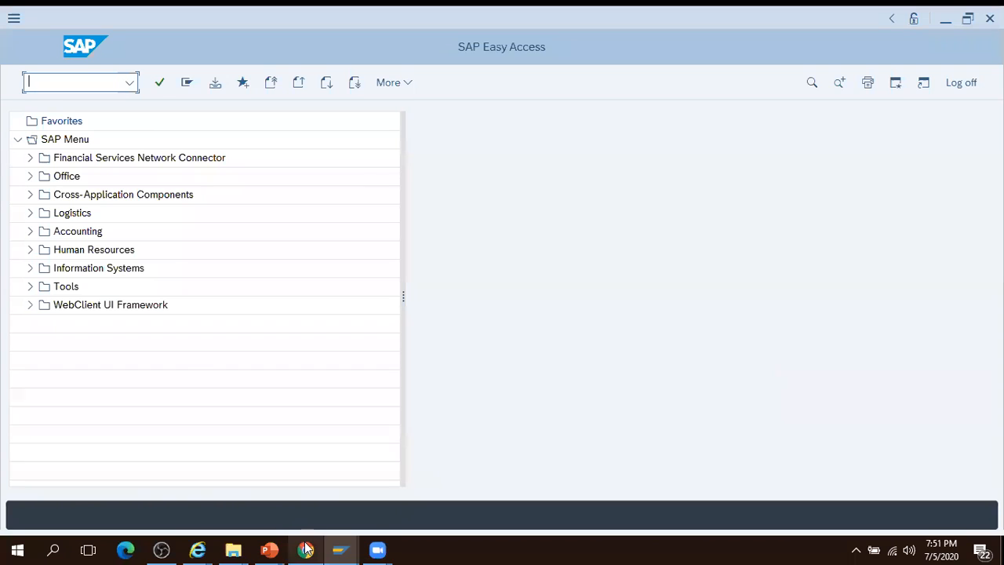
left_click(305, 550)
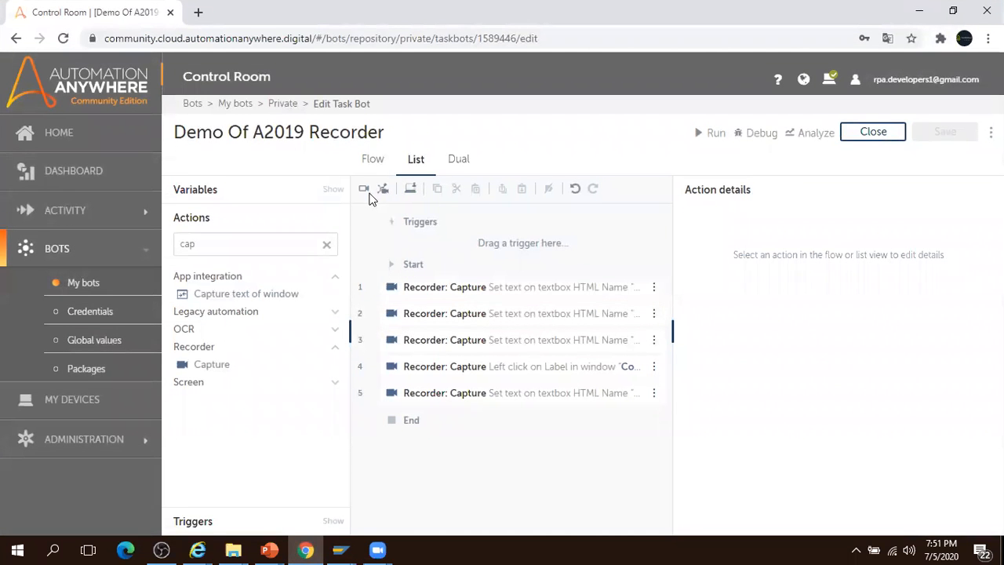
- Start a new recording with SAP Easy Access chosen as the window to record
mouse_move(340, 548)
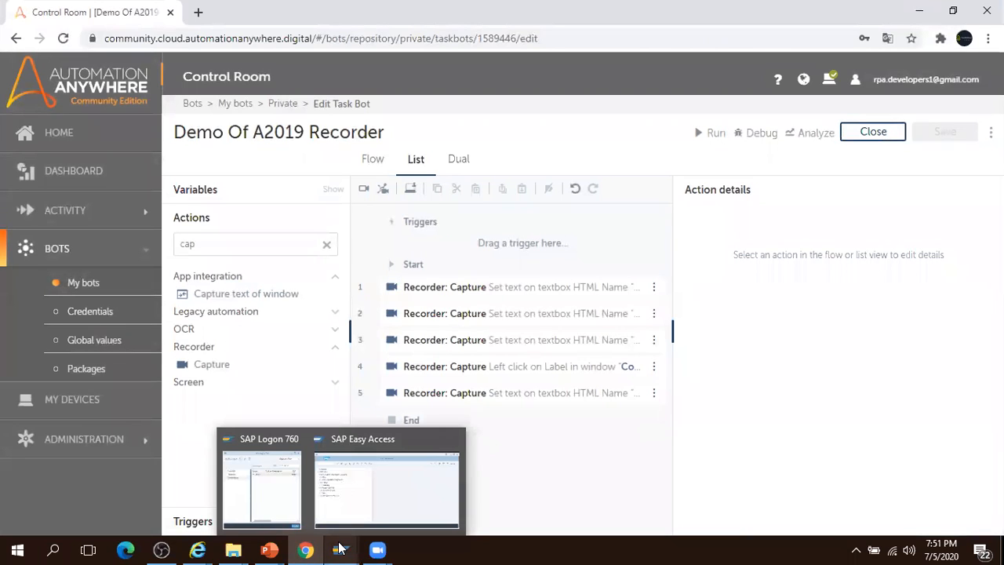
left_click(363, 190)
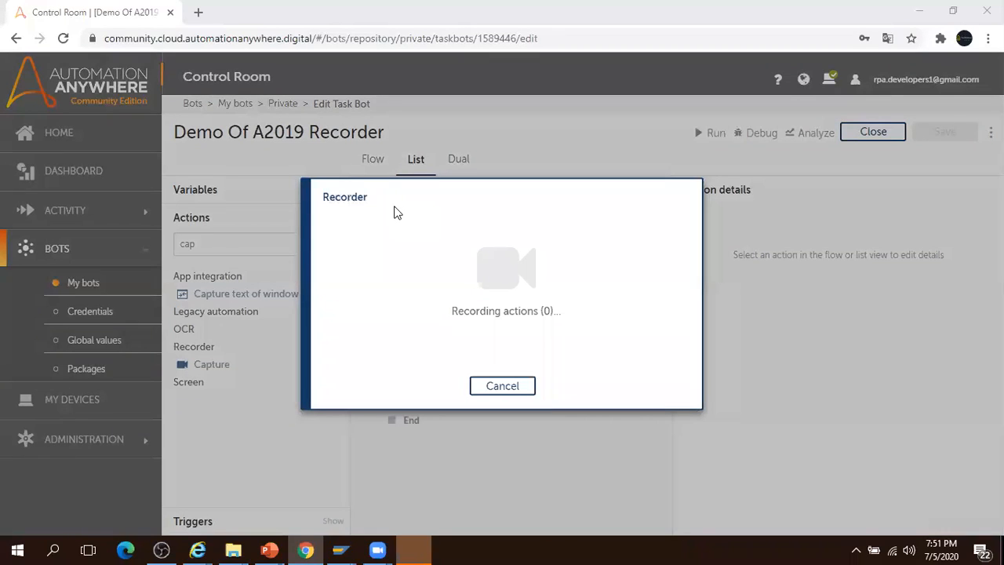
left_click(879, 388)
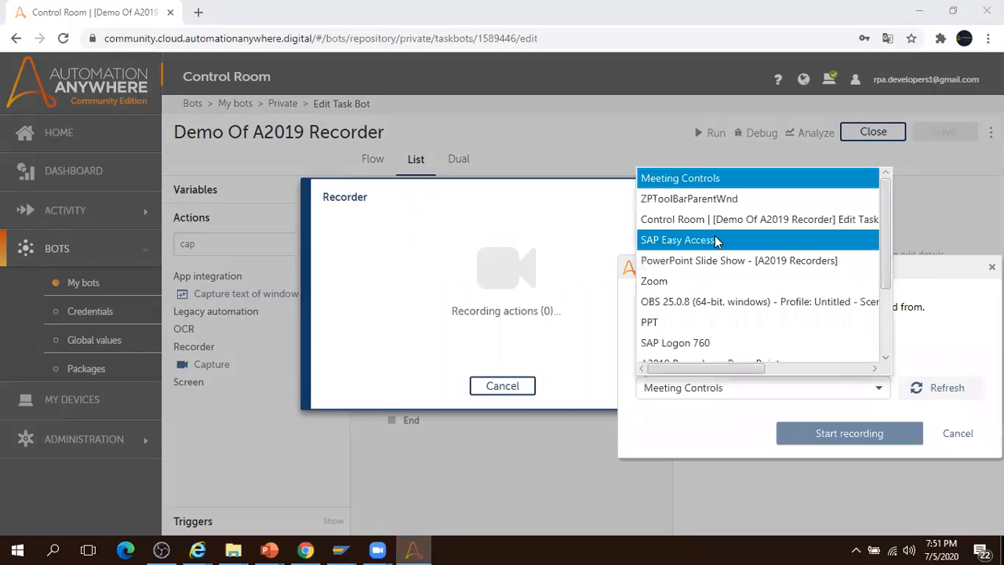
left_click(719, 240)
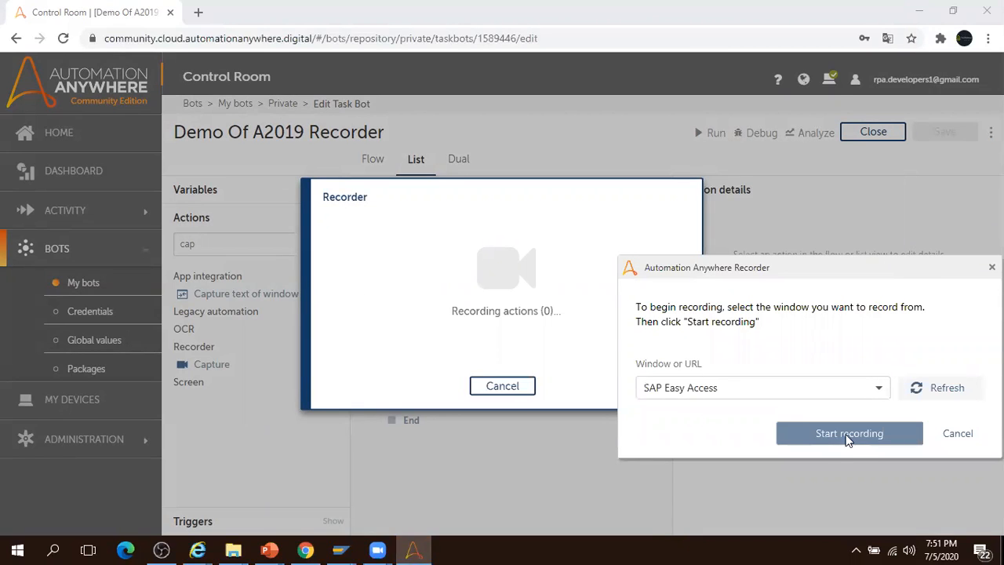
left_click(847, 437)
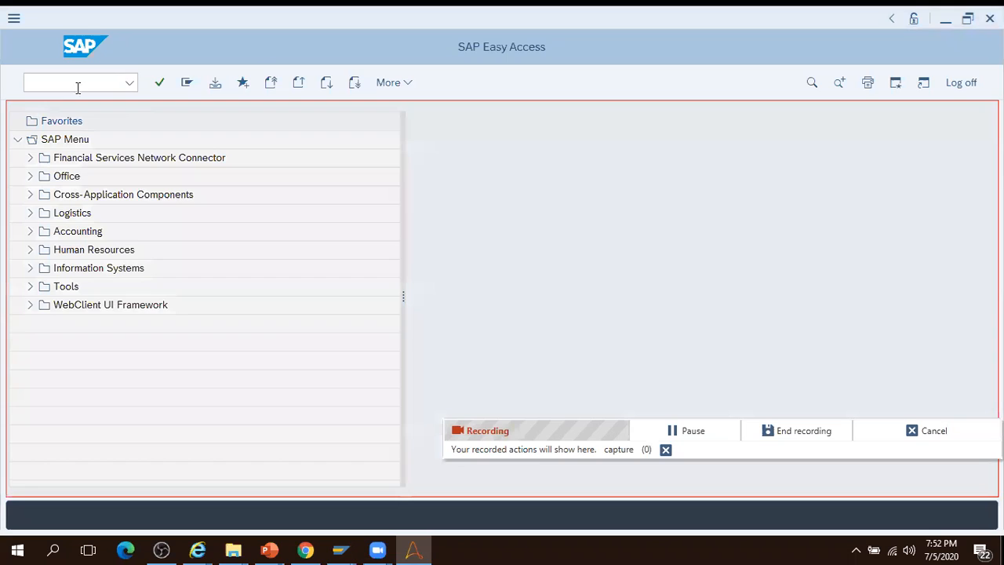
- Enter transaction se16 in SAP, then dismiss the Recorder warning and the connection error
left_click(77, 86)
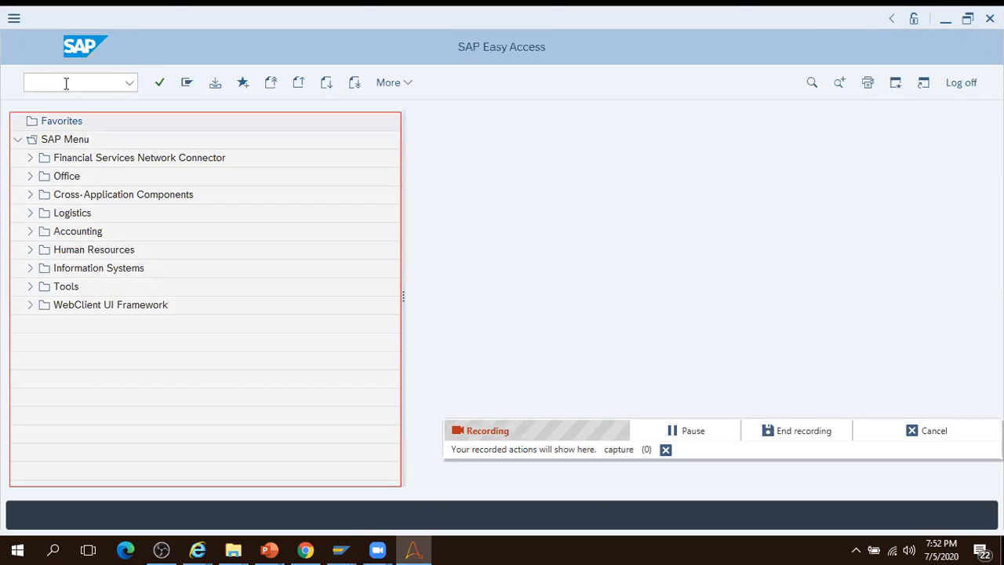
left_click(67, 83)
type("se16")
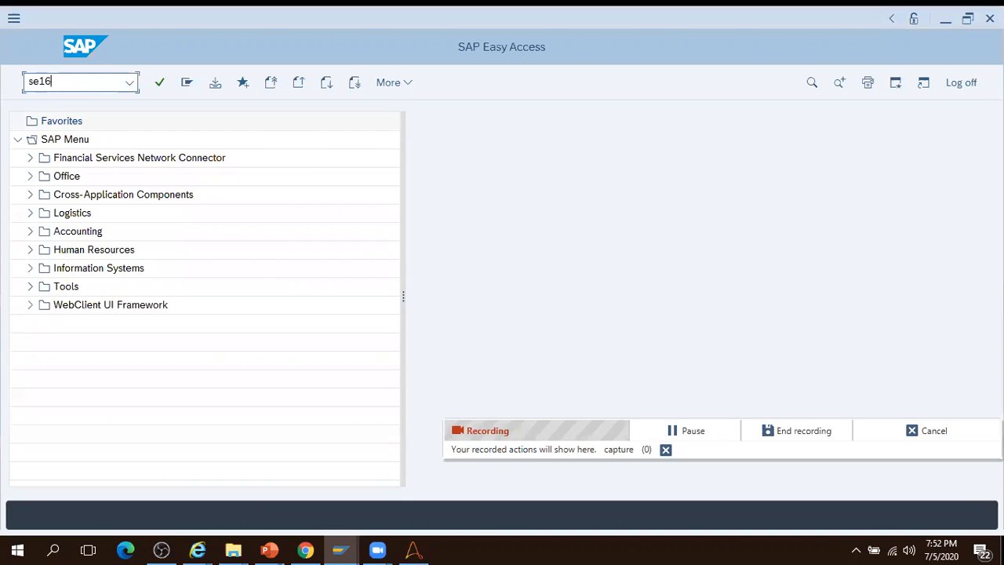
left_click(160, 84)
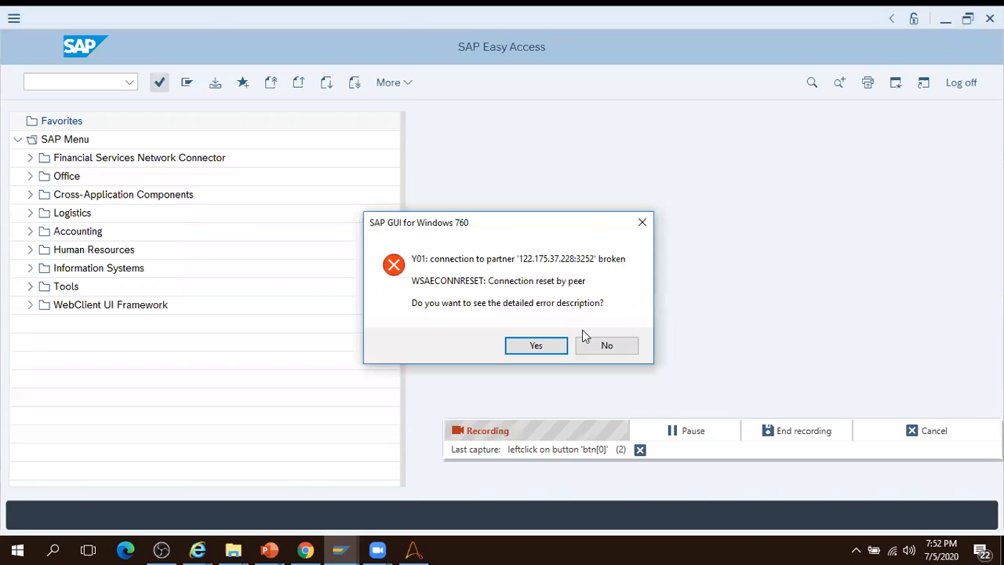
left_click(608, 346)
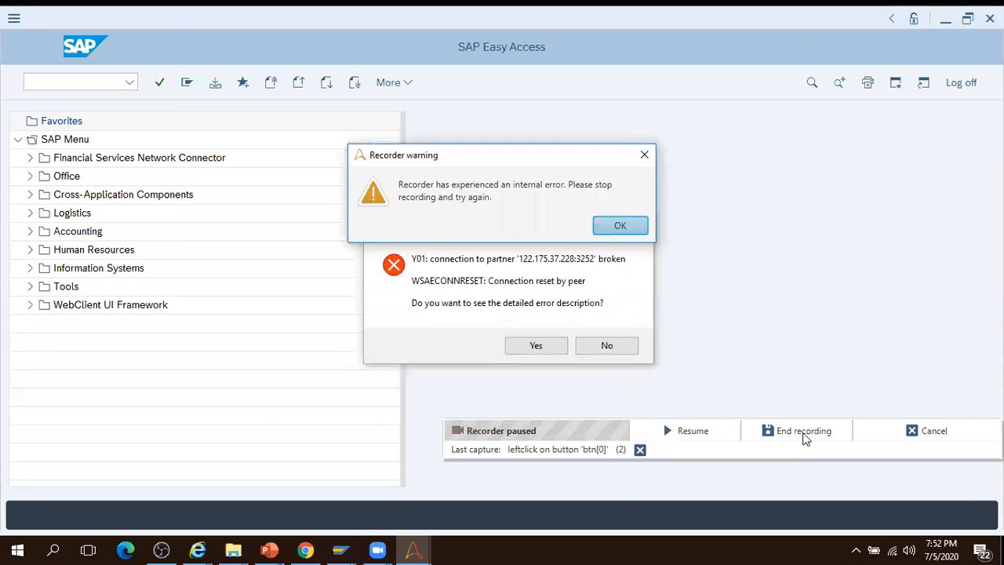
left_click(622, 227)
left_click(610, 346)
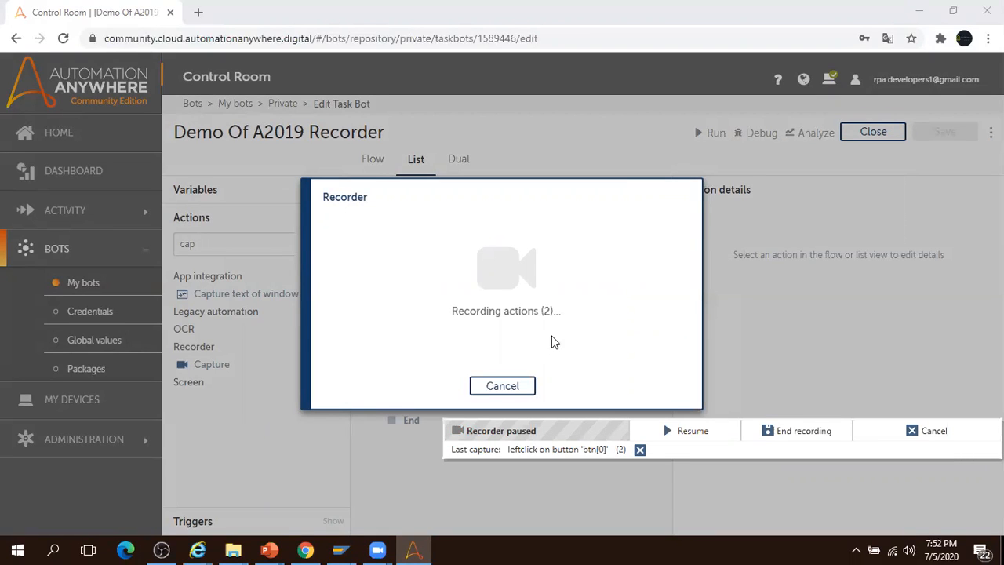
- Log back on to FICO with the suggested user and password, then end the recording
mouse_move(380, 550)
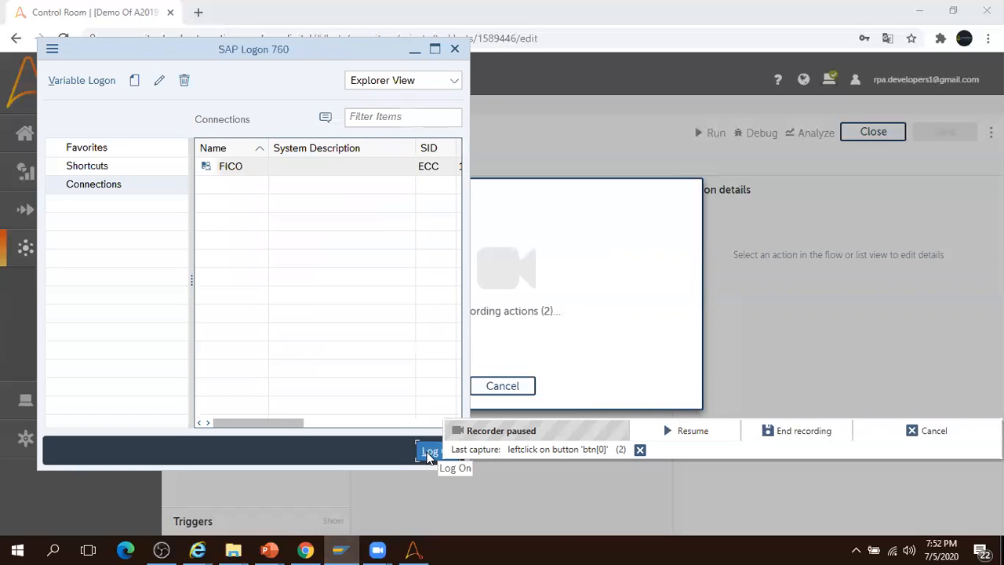
left_click(428, 453)
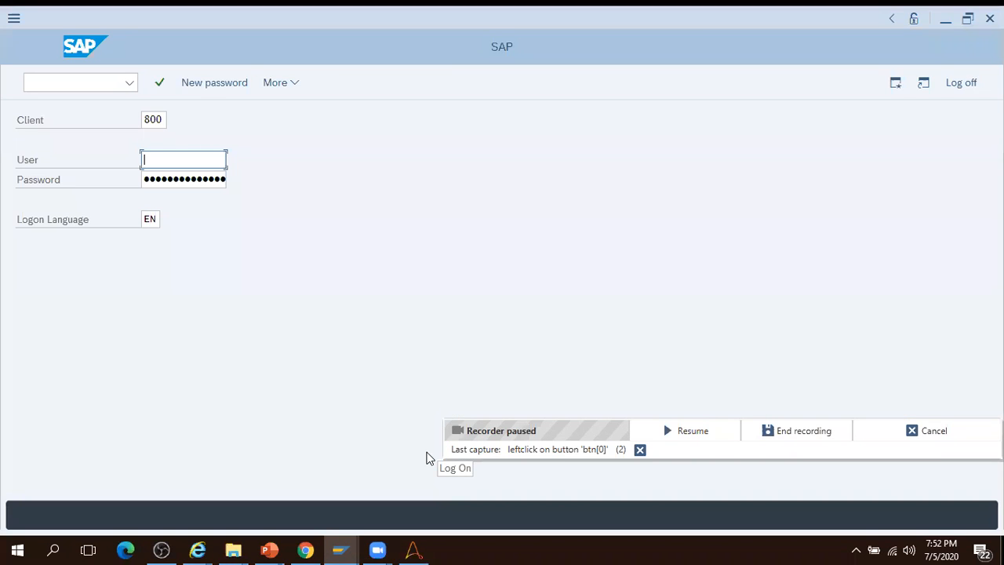
type("r")
key("Down")
key("Return")
key("Tab")
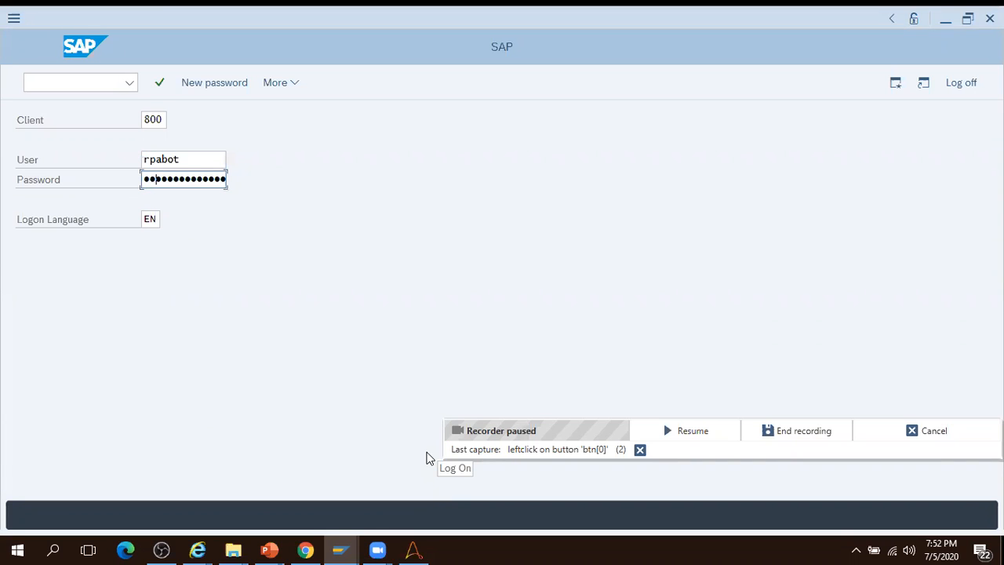
key("Return")
left_click(768, 433)
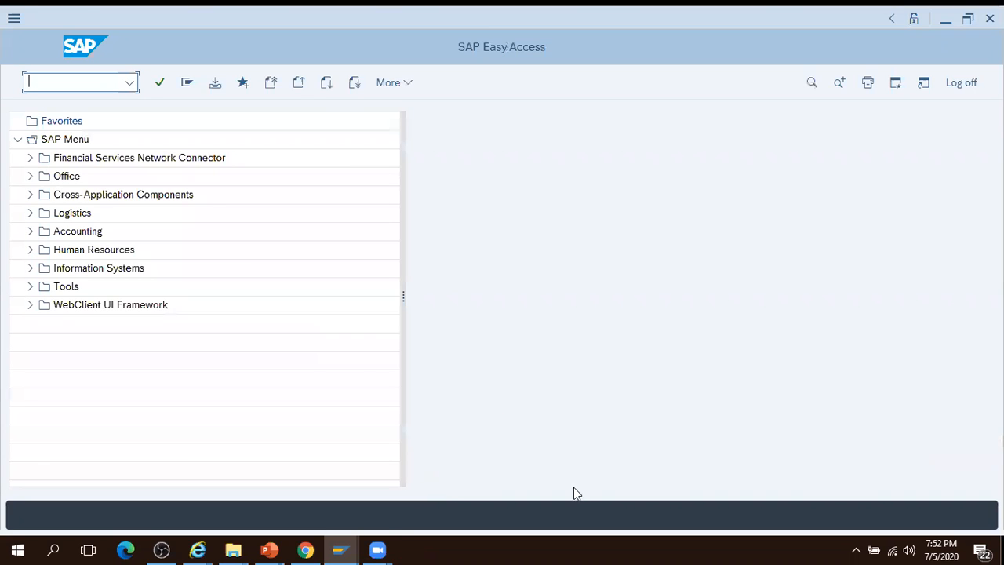
left_click(306, 549)
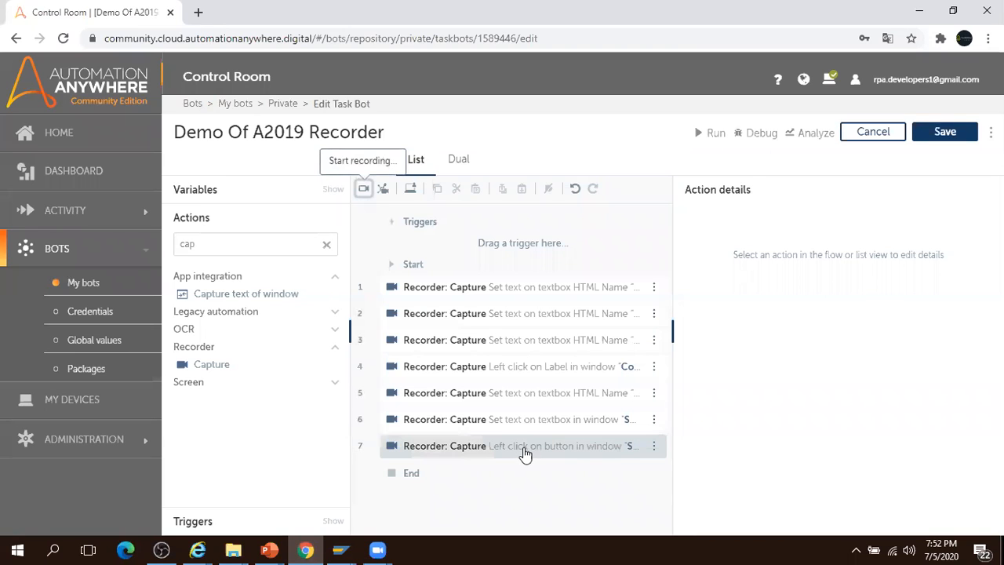
- Delete bot step 7 and start a fresh recording on SAP Easy Access
left_click(525, 447)
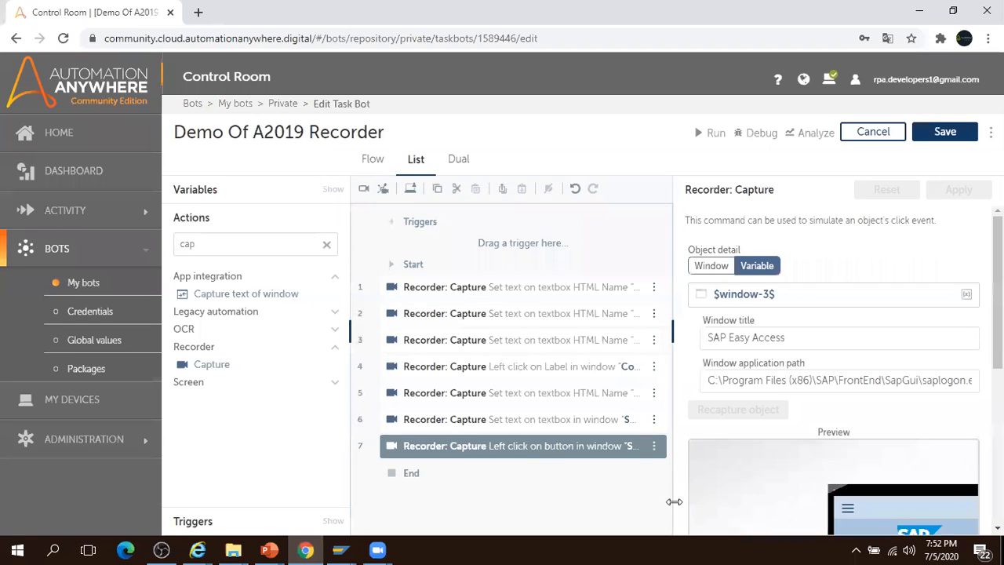
key("Delete")
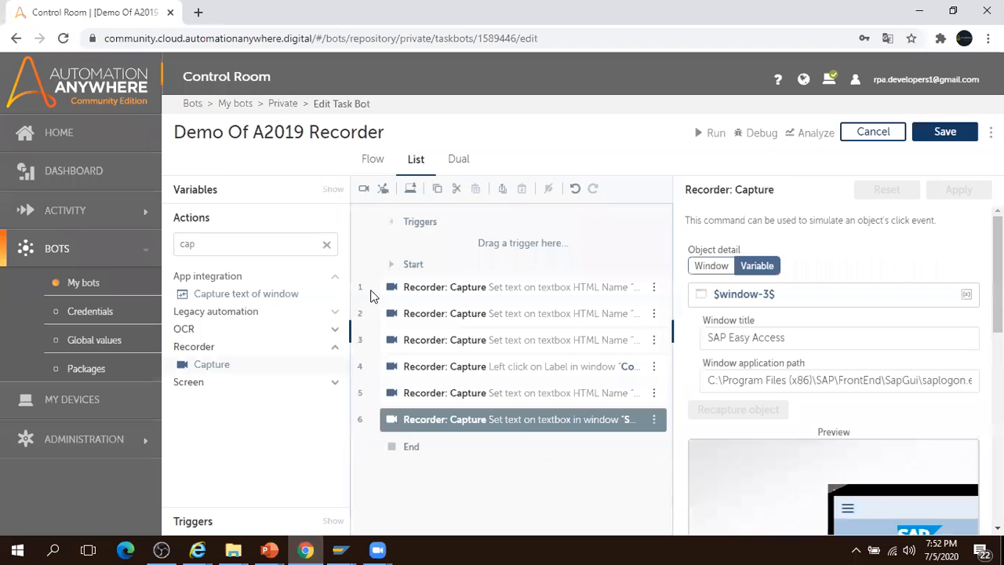
left_click(363, 189)
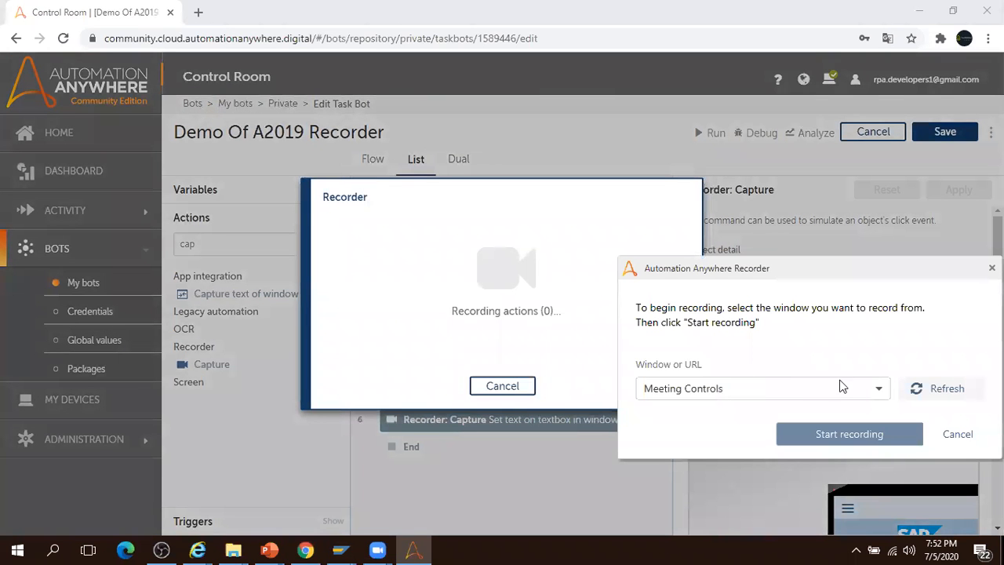
left_click(852, 386)
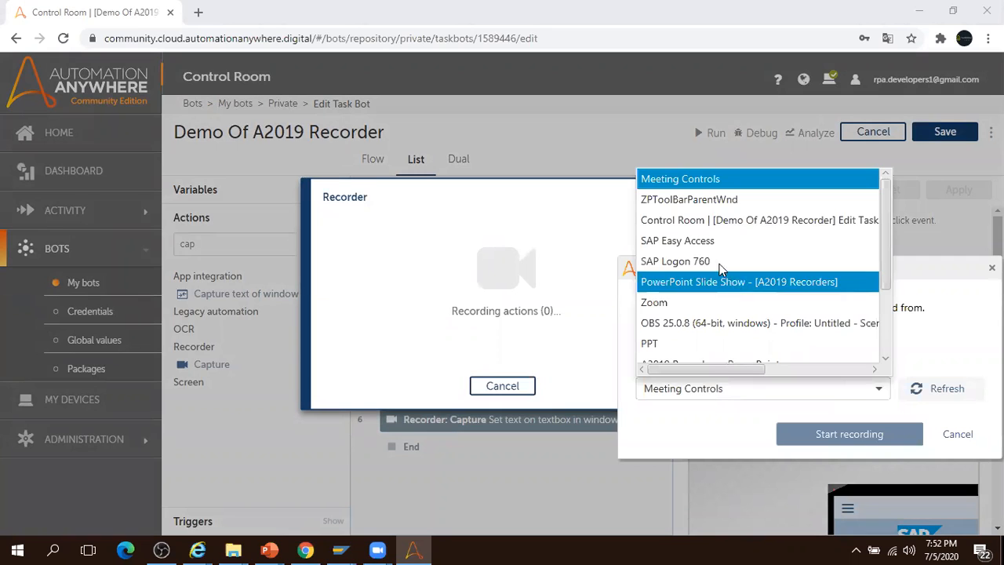
left_click(707, 243)
left_click(834, 437)
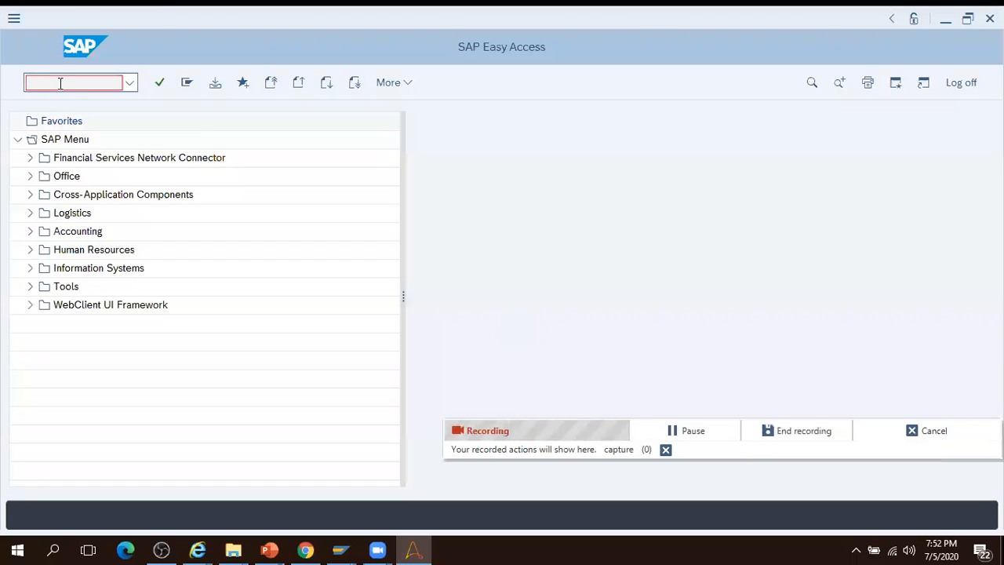
- Record running transaction se16, then pause recording and go back to SAP Easy Access
left_click(60, 83)
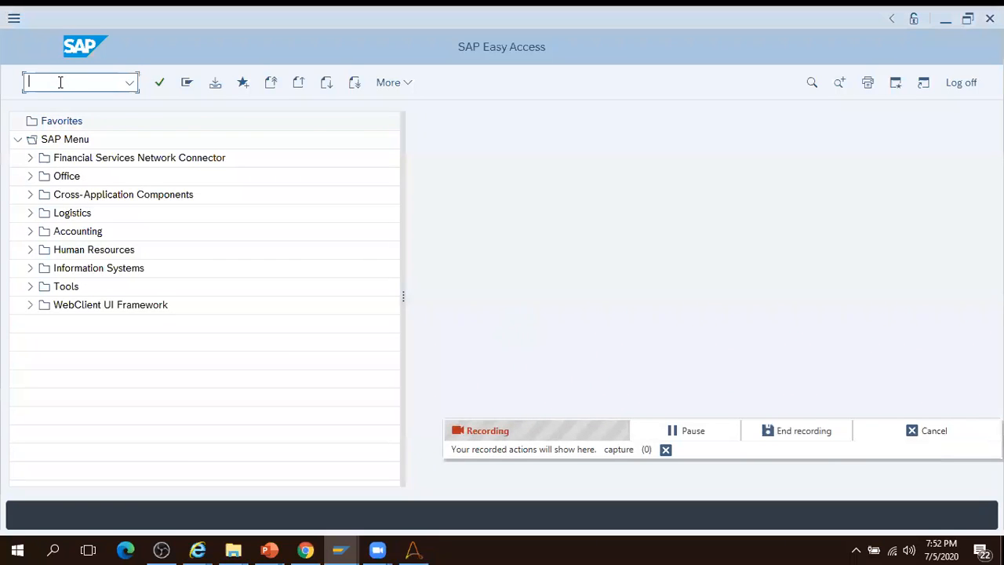
type("se16")
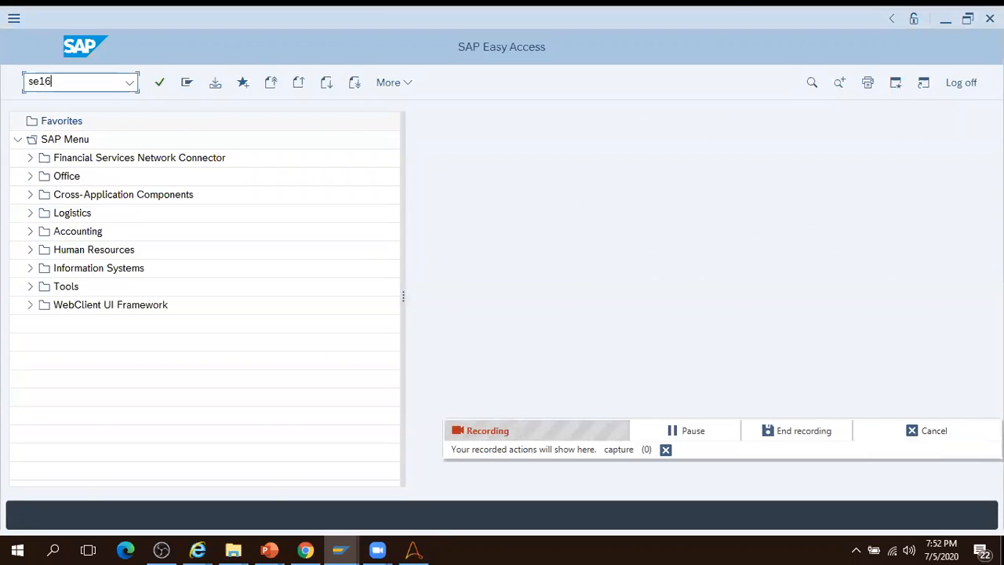
left_click(159, 84)
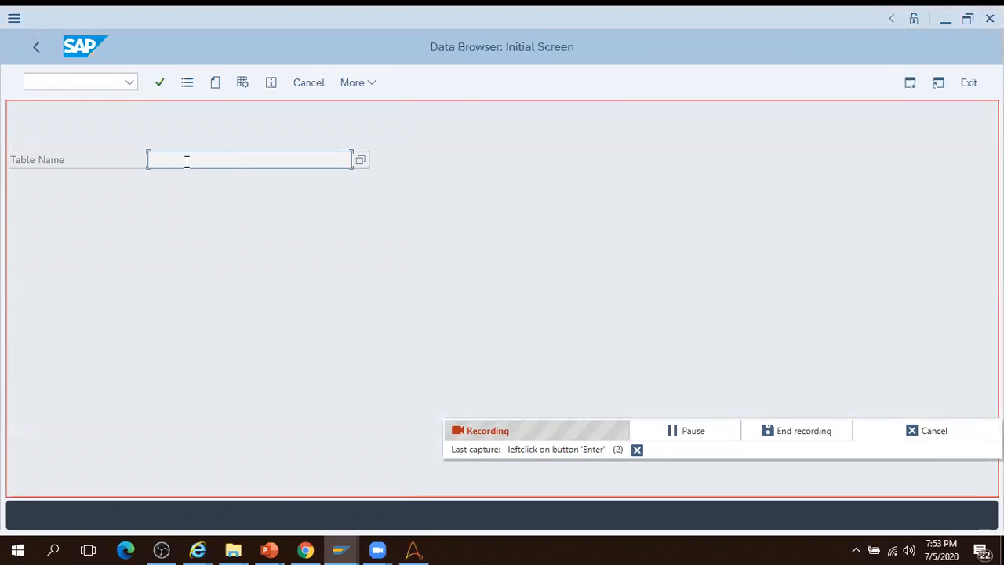
left_click(684, 434)
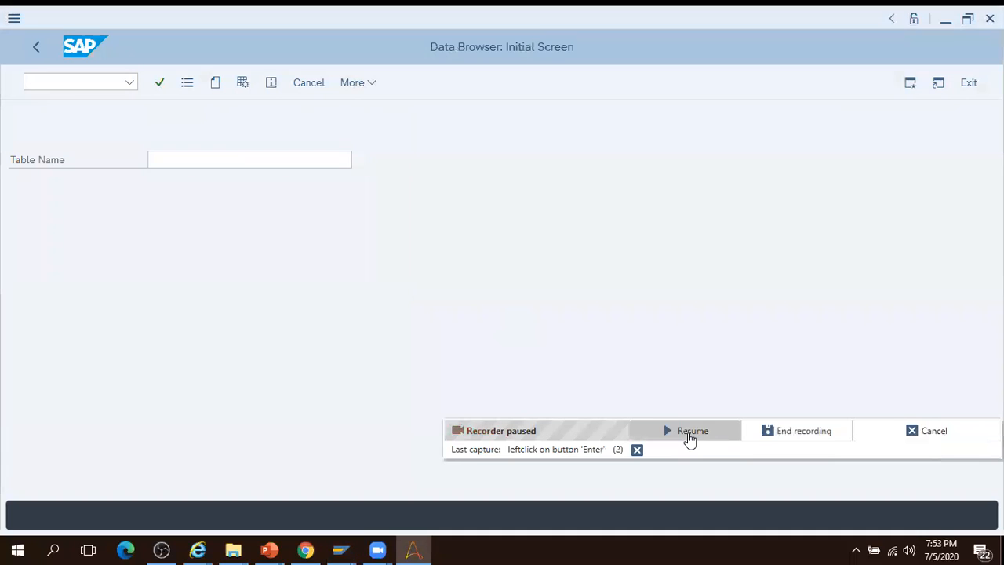
left_click(36, 47)
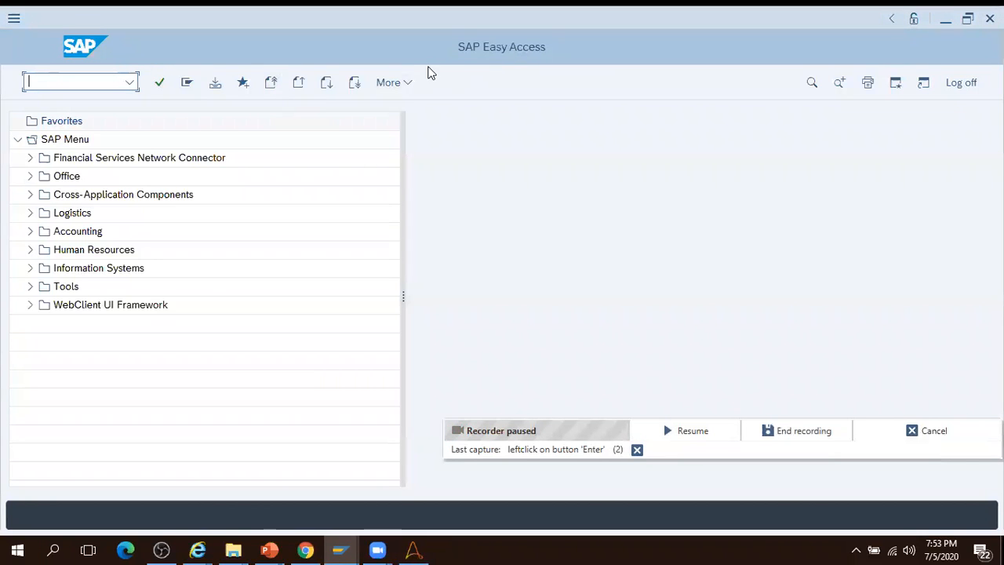
- Check the SAP GUI script recording and playback settings, then end the recording
left_click(402, 82)
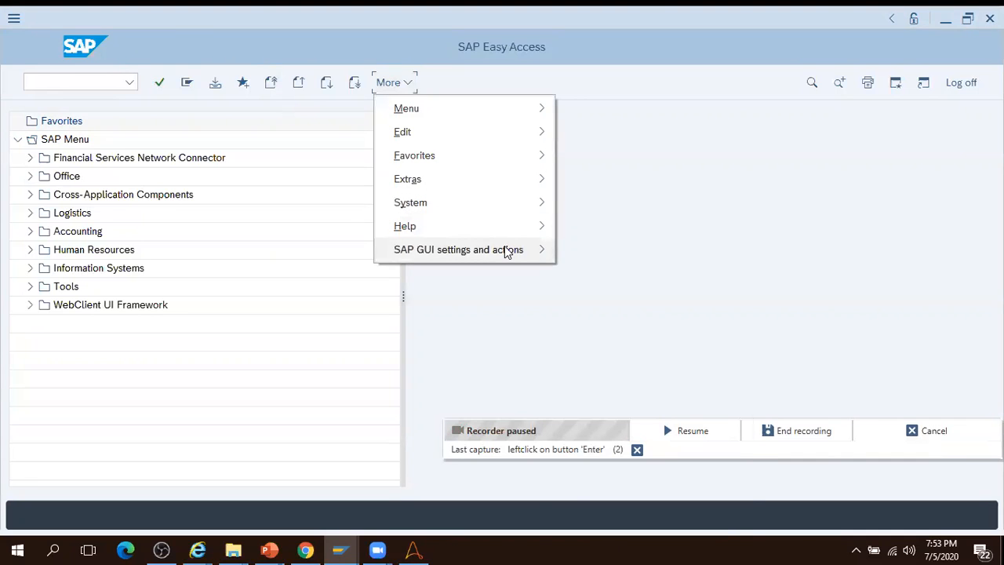
mouse_move(508, 250)
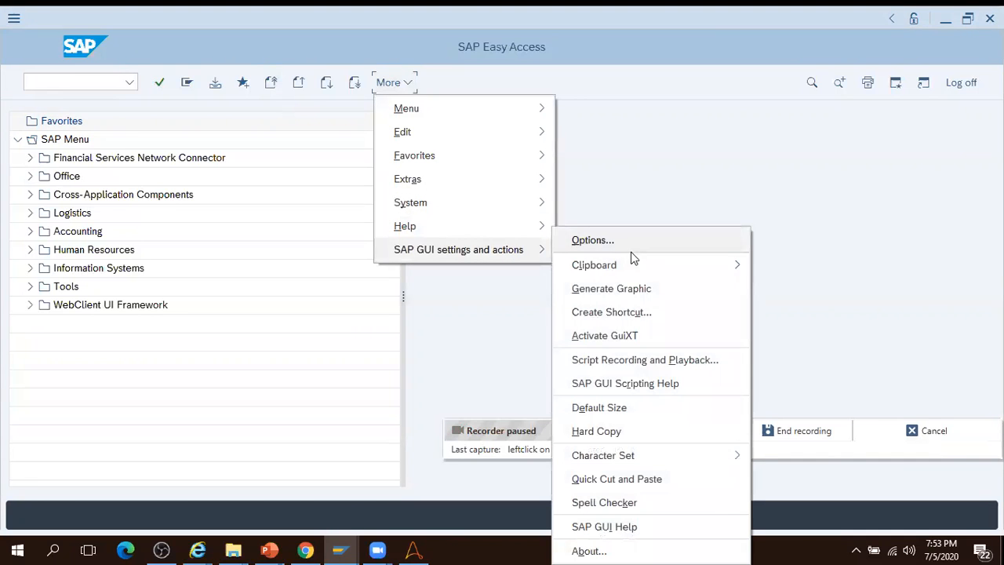
left_click(659, 360)
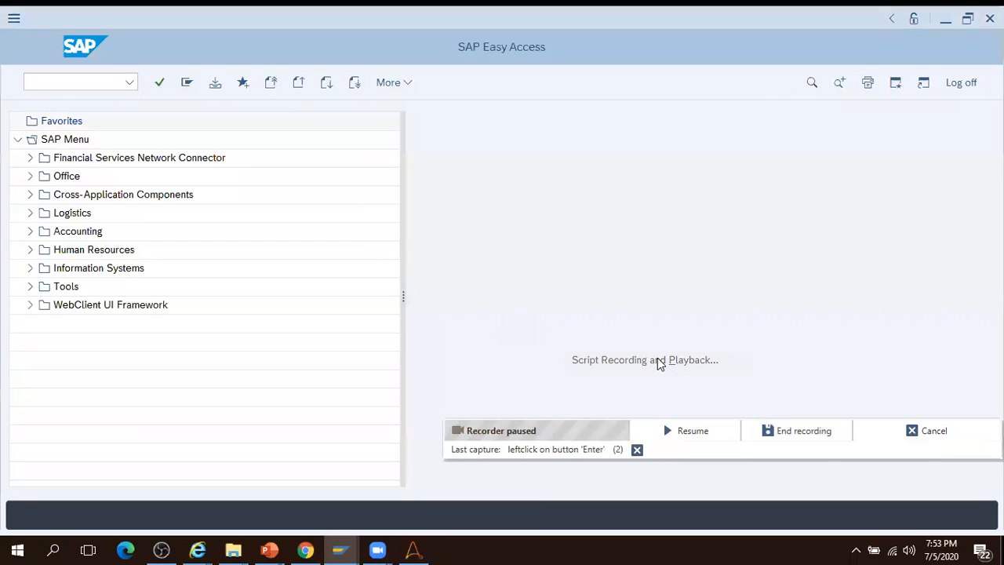
left_click(594, 251)
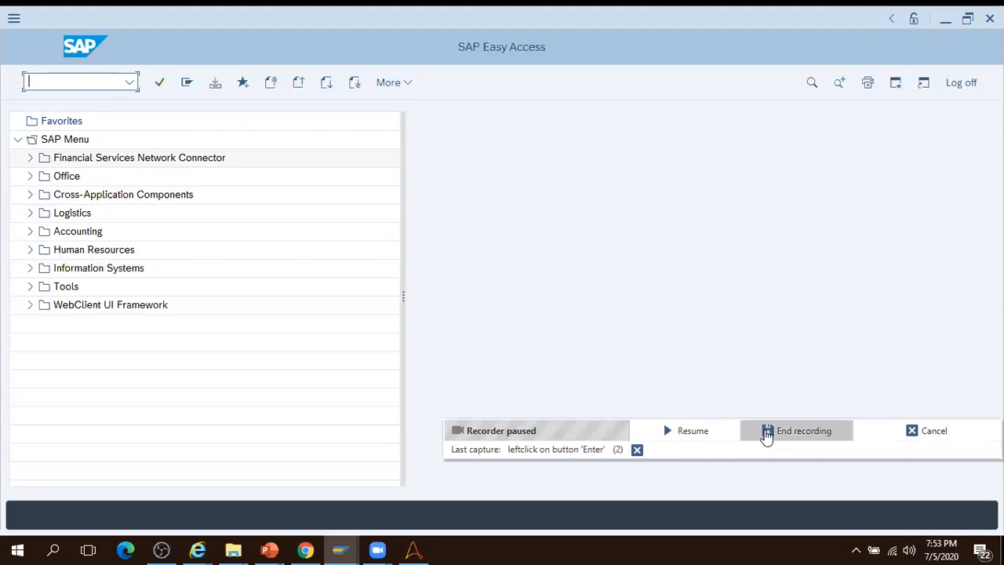
left_click(797, 435)
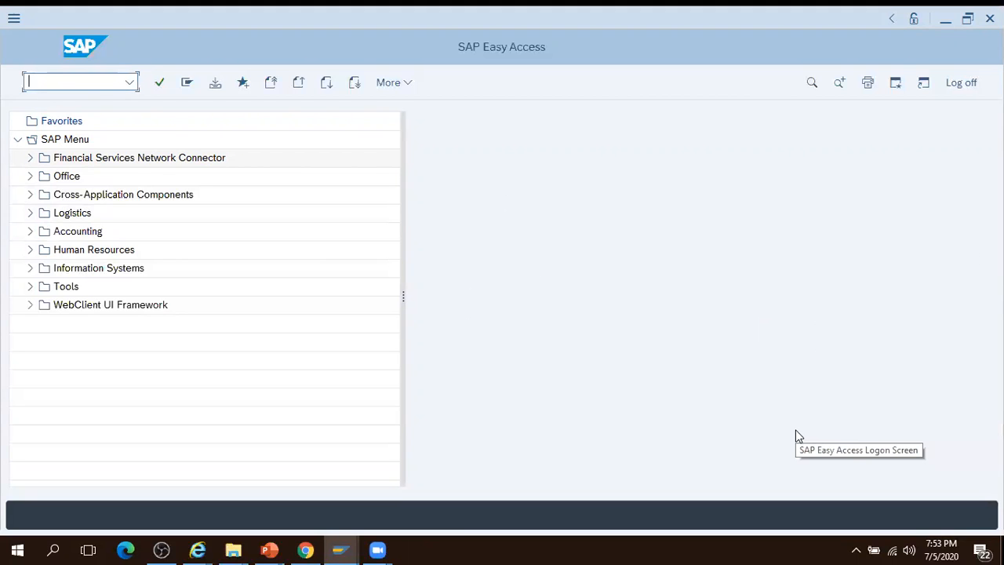
left_click(306, 549)
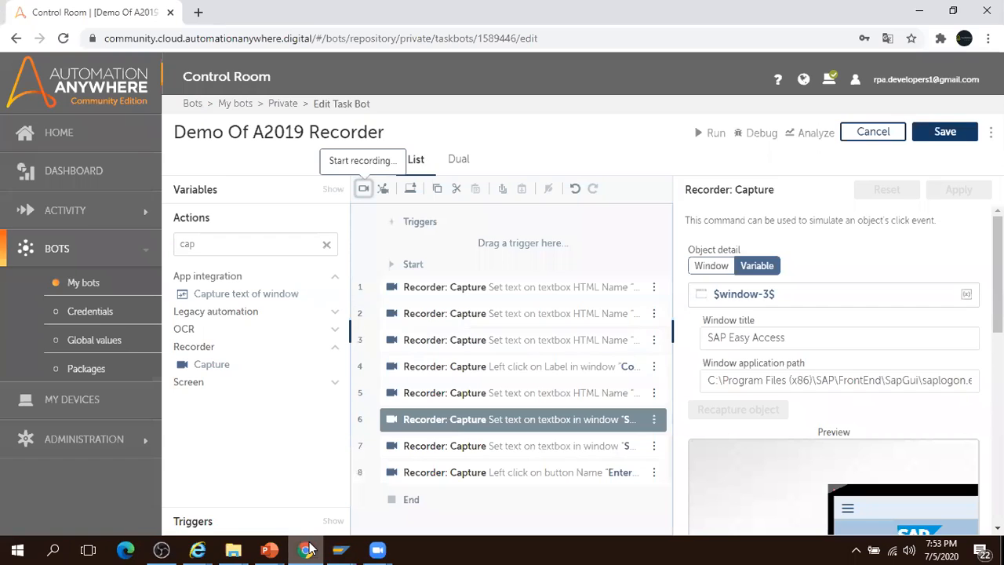
- Attempt to run the bot from its sixth step, then dismiss the Unsaved changes warning
key("alt+Tab")
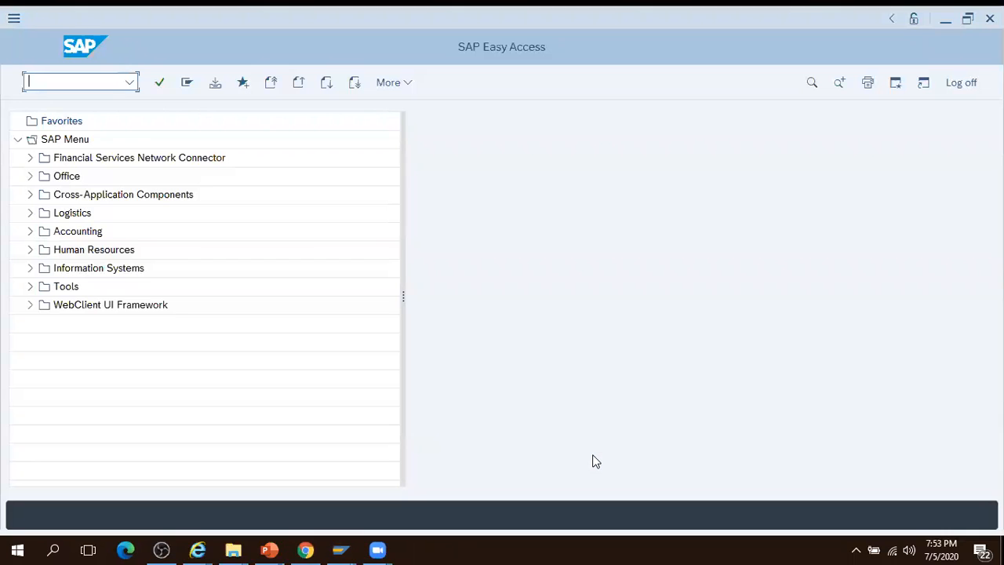
key("alt+Tab")
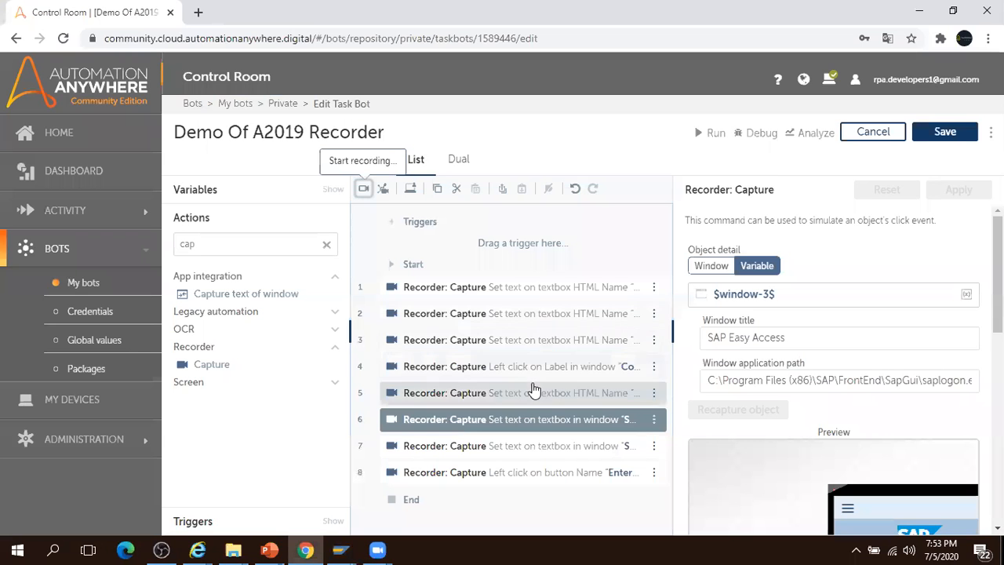
left_click(655, 419)
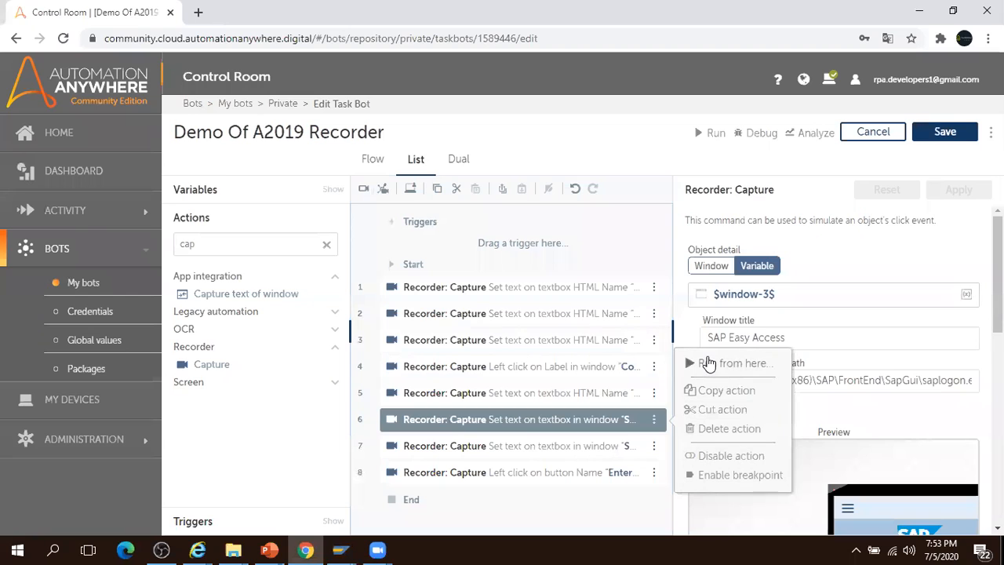
left_click(708, 363)
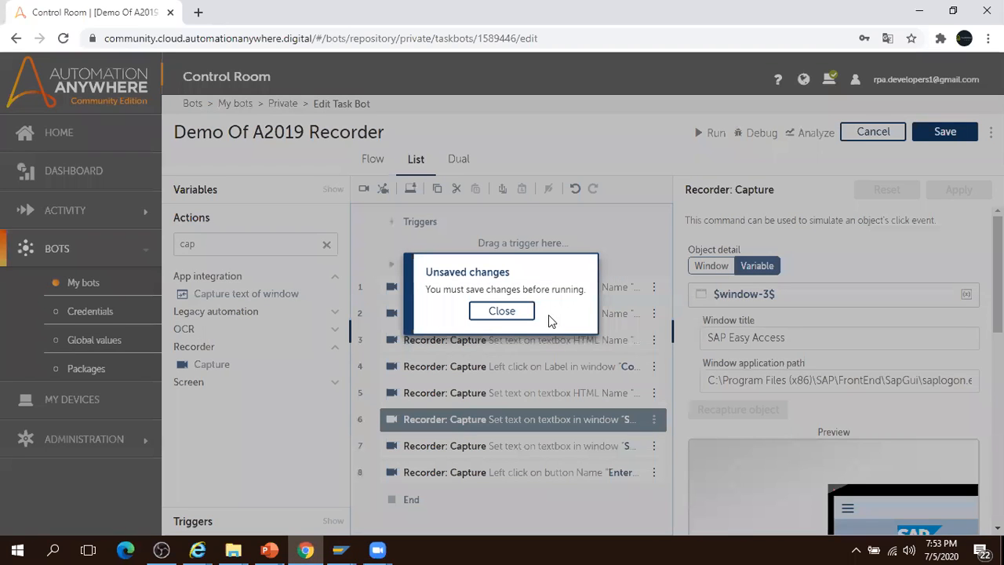
left_click(508, 312)
- Save the Demo Of A2019 Recorder bot and run it from step 6
left_click(963, 131)
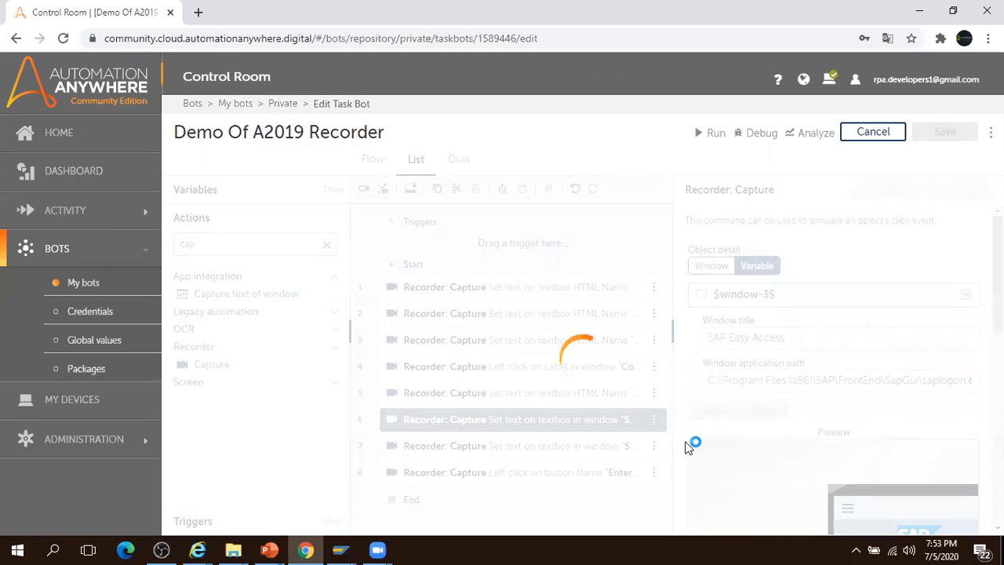
left_click(654, 423)
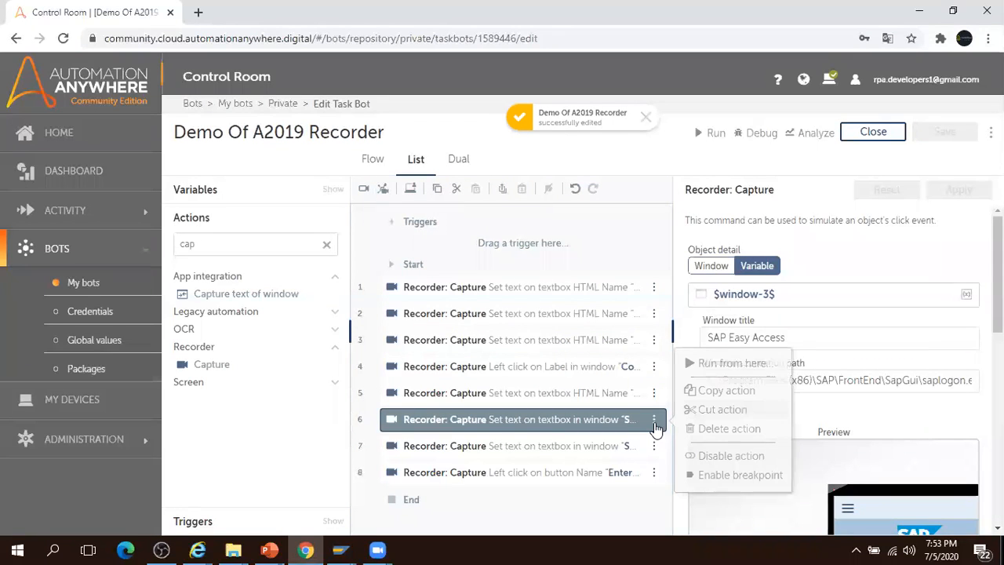
left_click(724, 368)
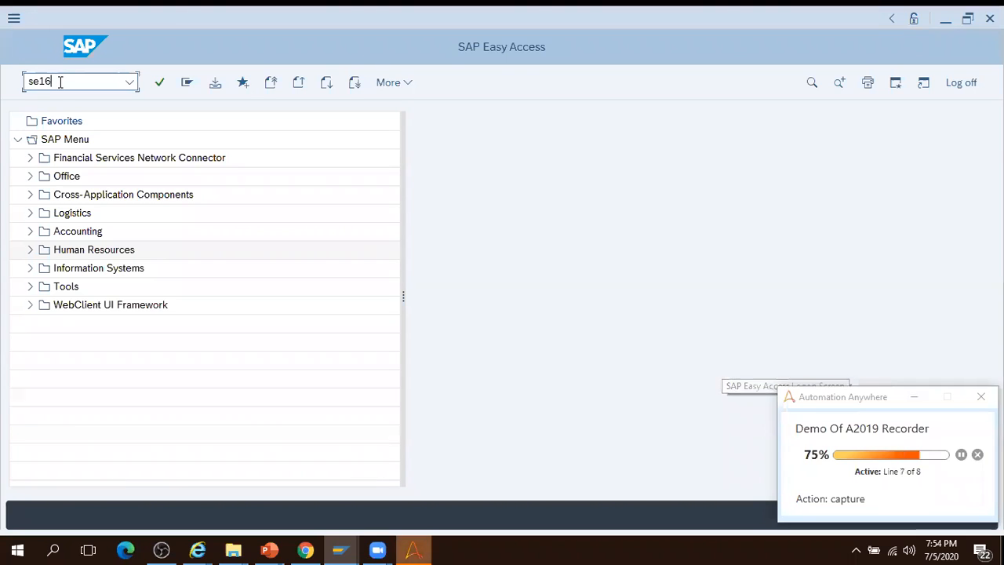
- Let the bot open SAP's se16 Data Browser, then display the closing PowerPoint slide show
left_click(159, 83)
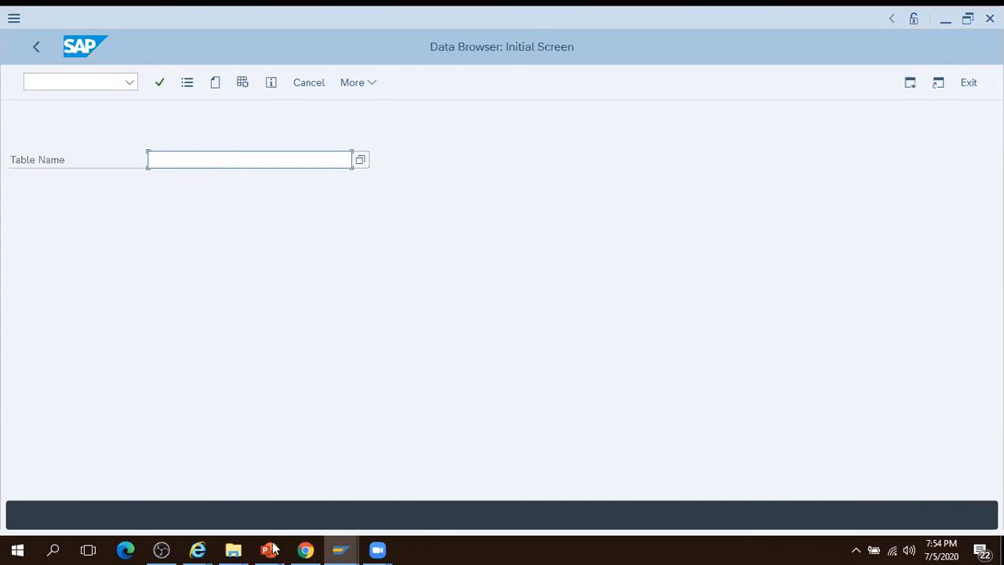
mouse_move(273, 548)
left_click(319, 487)
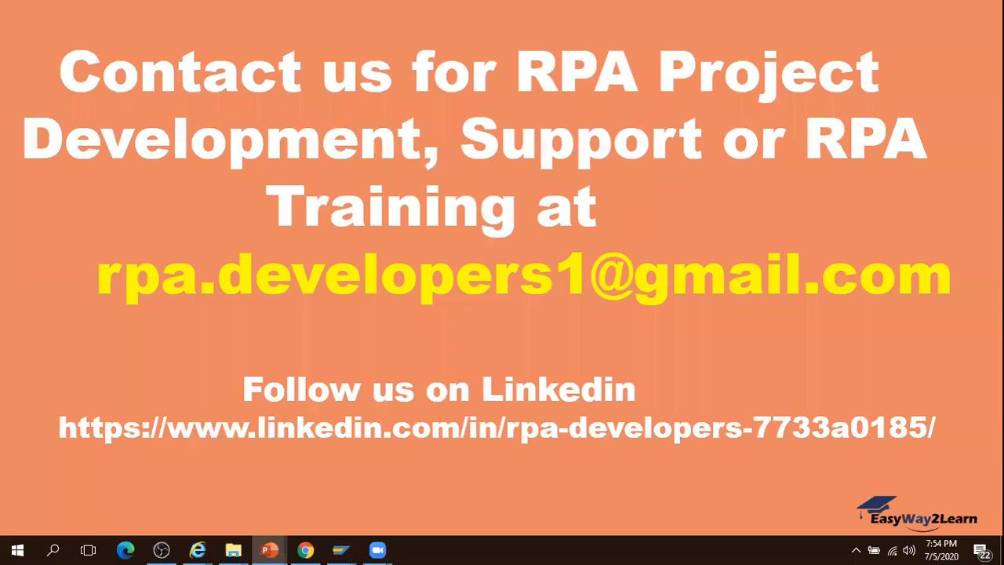